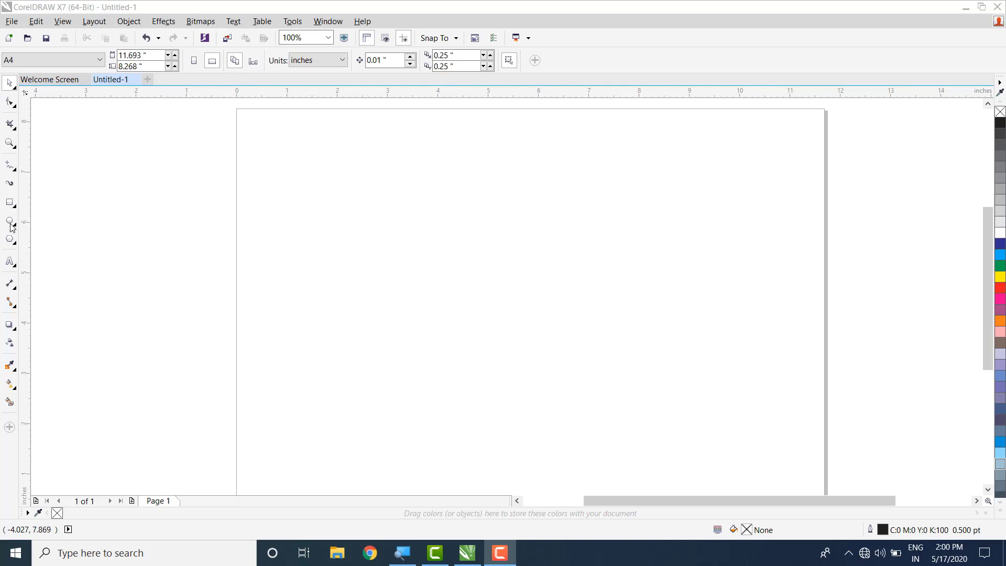
- Draw five overlapping and separate ellipses of varying sizes across the page and its edges, and delete them all
left_click(56, 230)
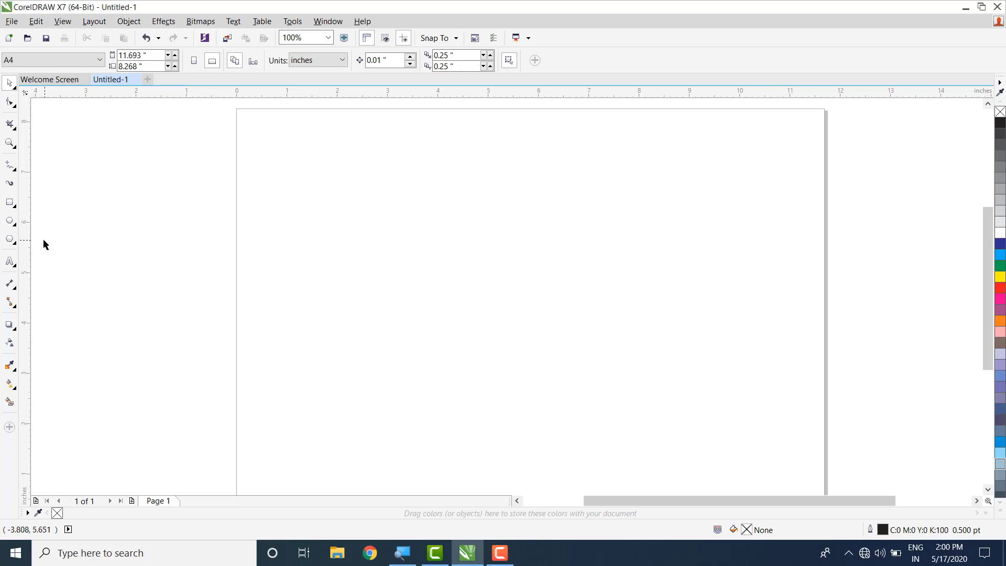
left_click(11, 224)
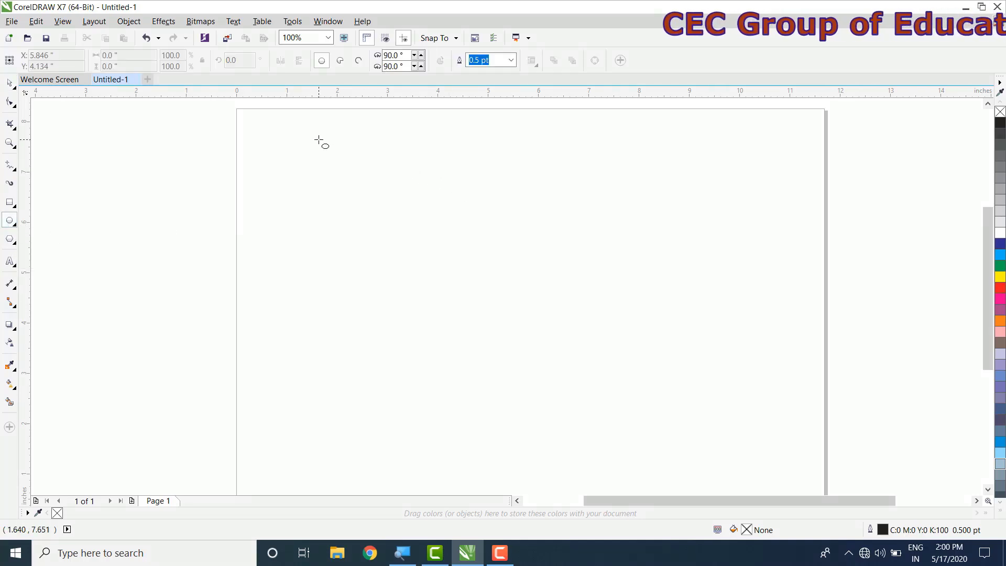
left_click_drag(319, 140, 523, 359)
left_click_drag(585, 150, 719, 361)
left_click_drag(156, 163, 314, 394)
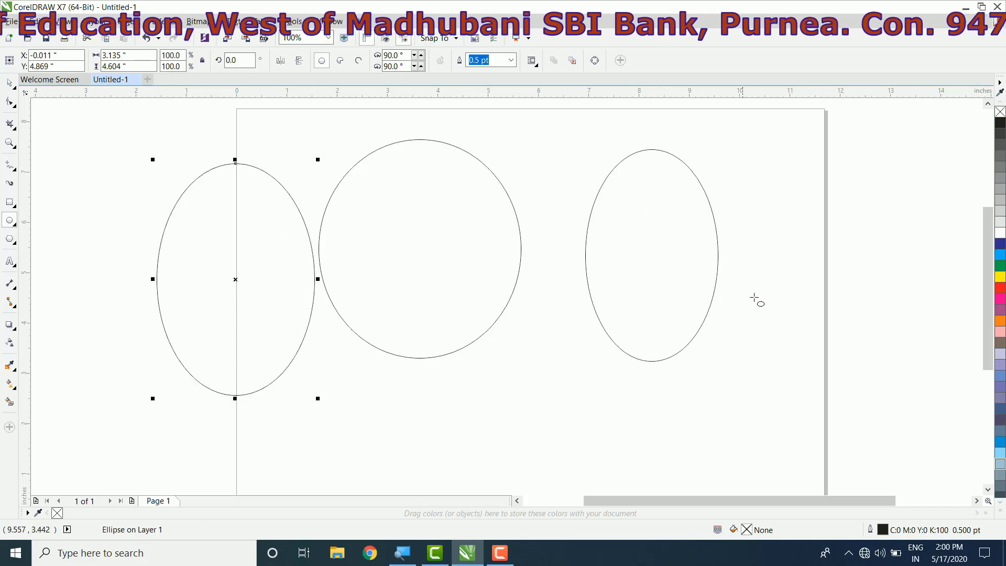
left_click_drag(901, 172, 741, 423)
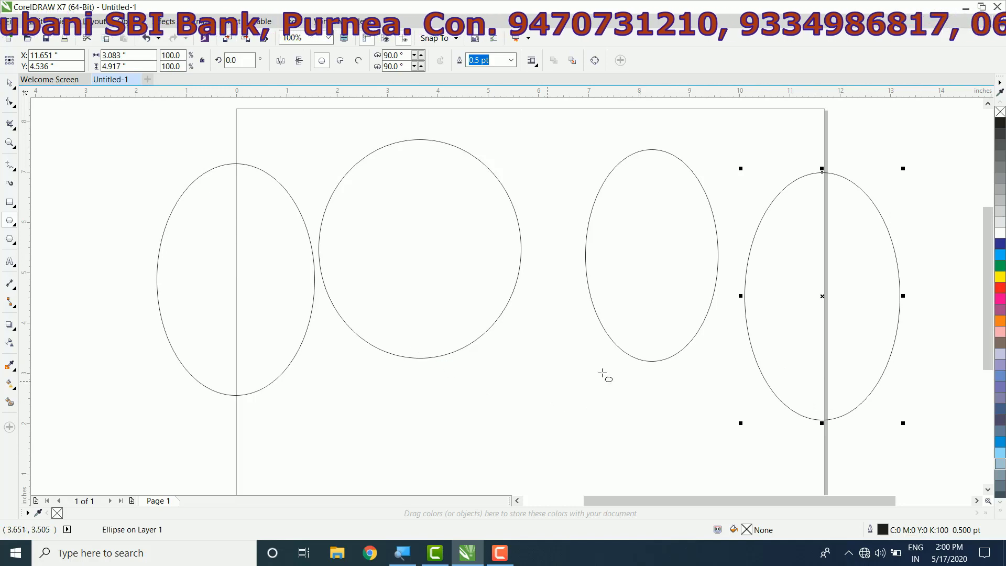
left_click_drag(487, 442, 650, 248)
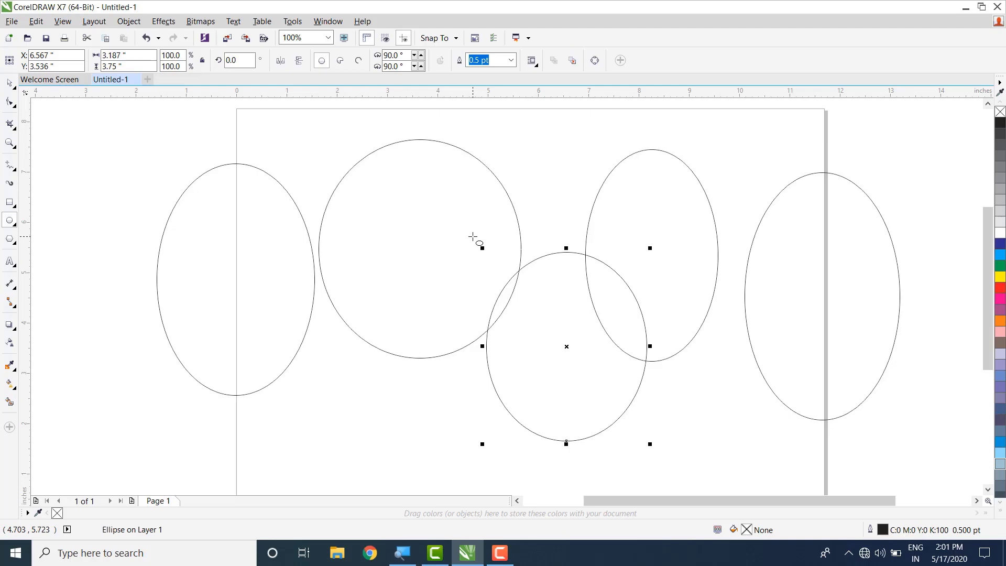
key("ctrl+a")
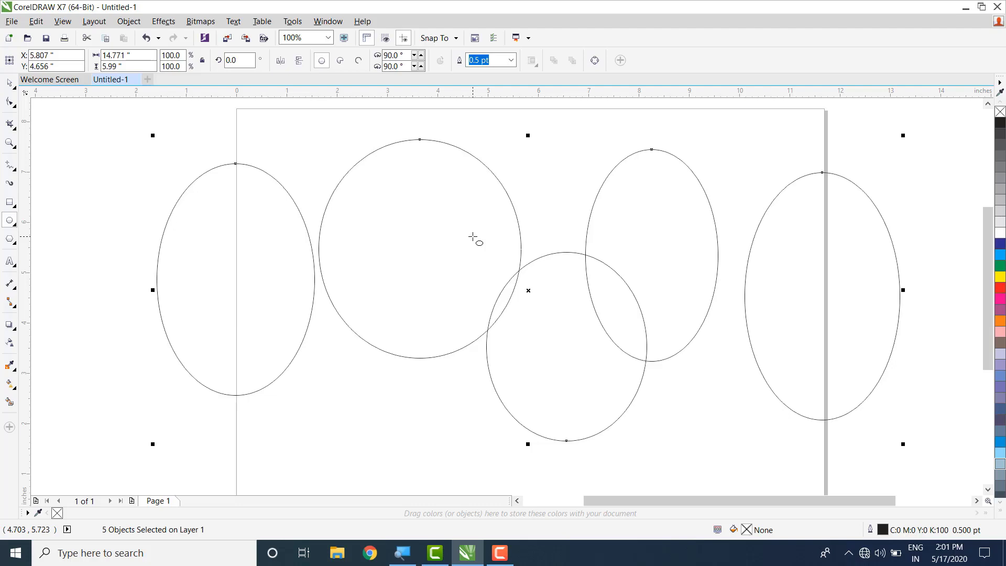
key("Delete")
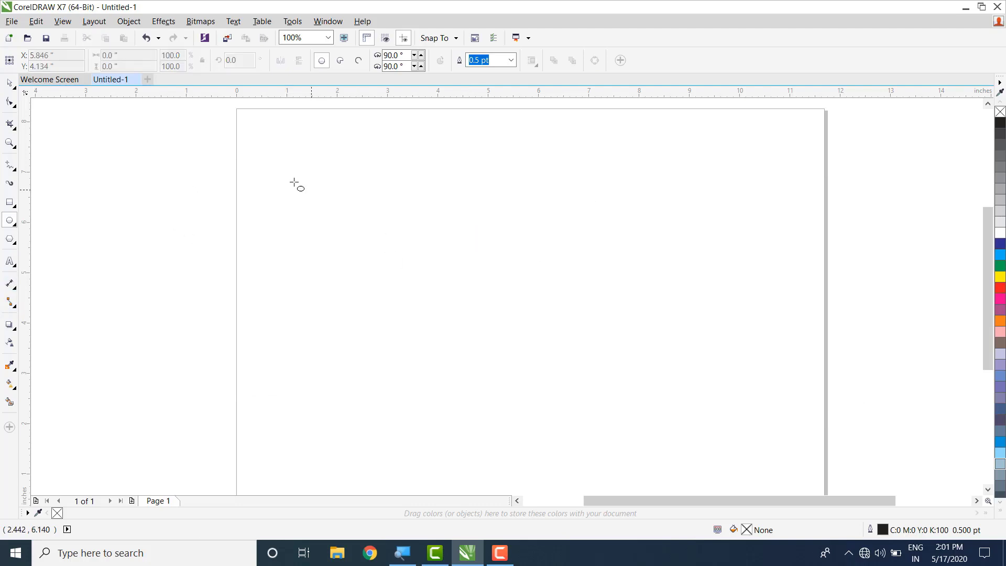
- Draw a near-circular ellipse about 4.1 by 4.2 inches in the upper half of the page and set its outline width to 8.0 pt
left_click_drag(326, 143, 533, 355)
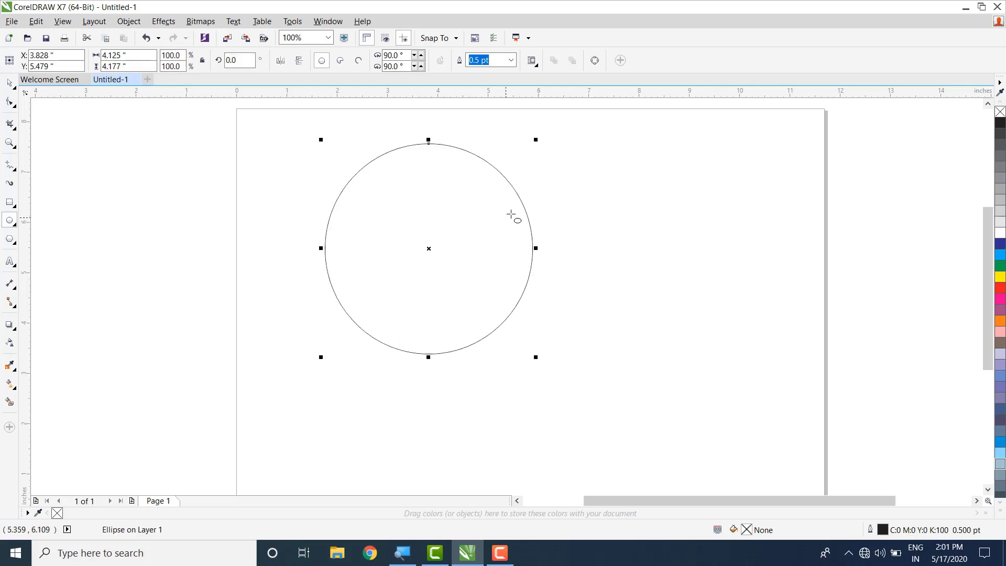
left_click(511, 61)
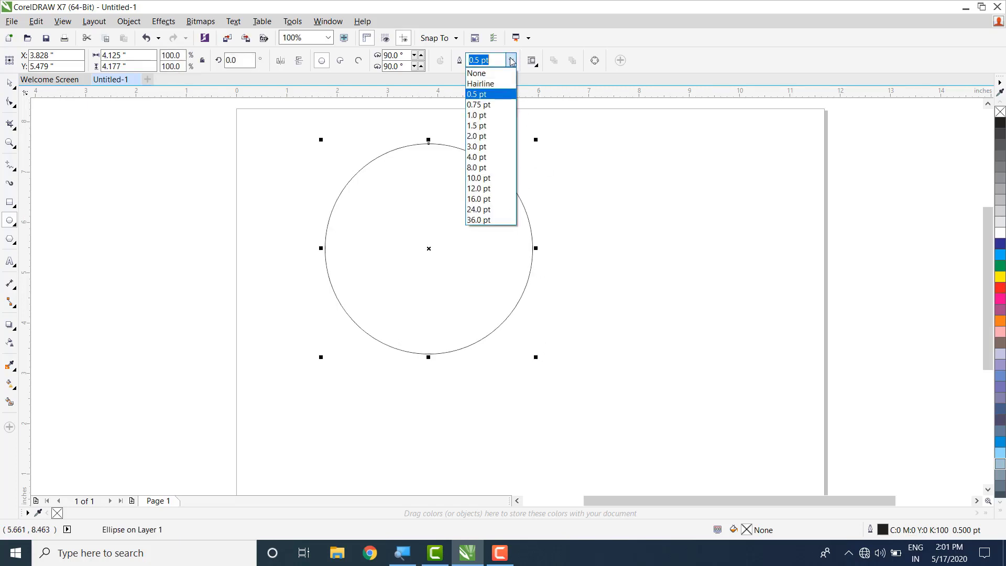
left_click(506, 171)
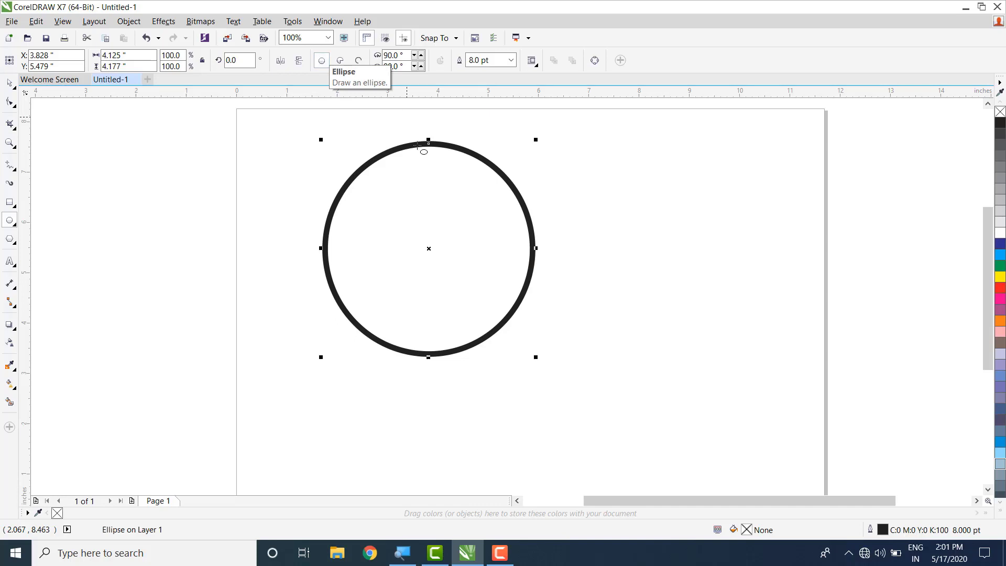
- Convert the ellipse to a pie shape and set its ending angle to 90°
left_click(342, 61)
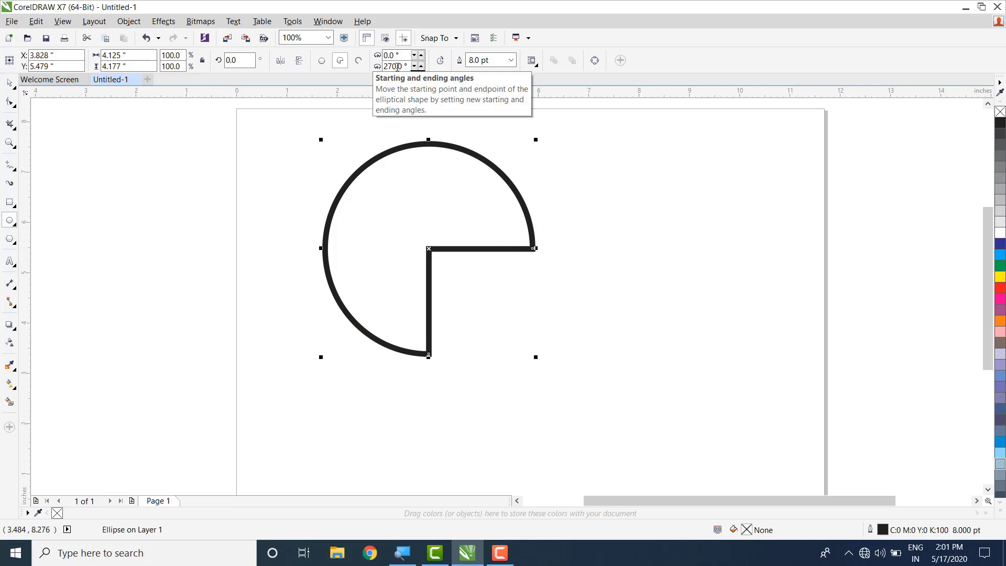
left_click_drag(398, 66, 369, 77)
type("90")
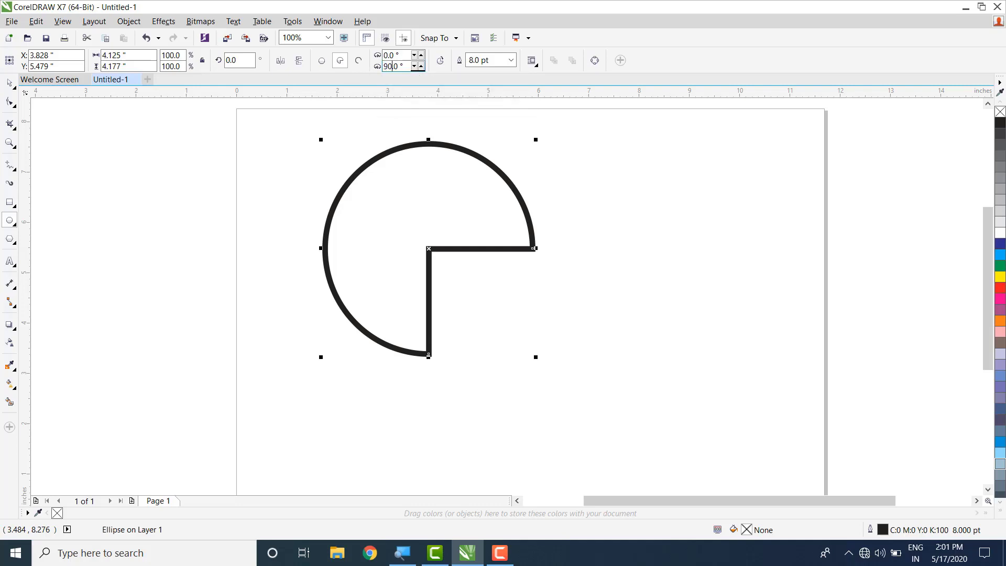
key("Return")
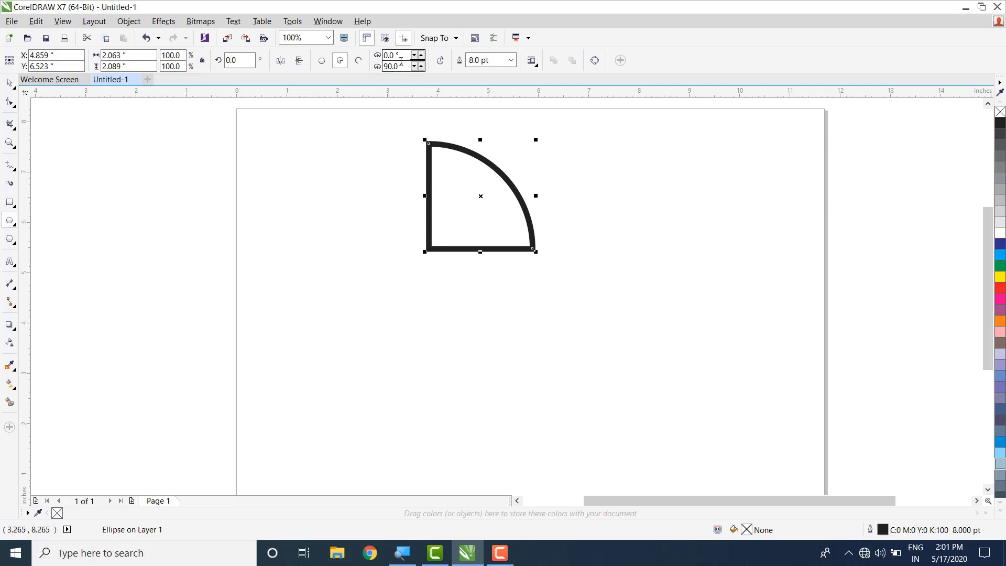
- Try an ending angle of 160° on the pie shape, and set it to 270° instead
left_click_drag(399, 67, 353, 69)
type("160")
key("Return")
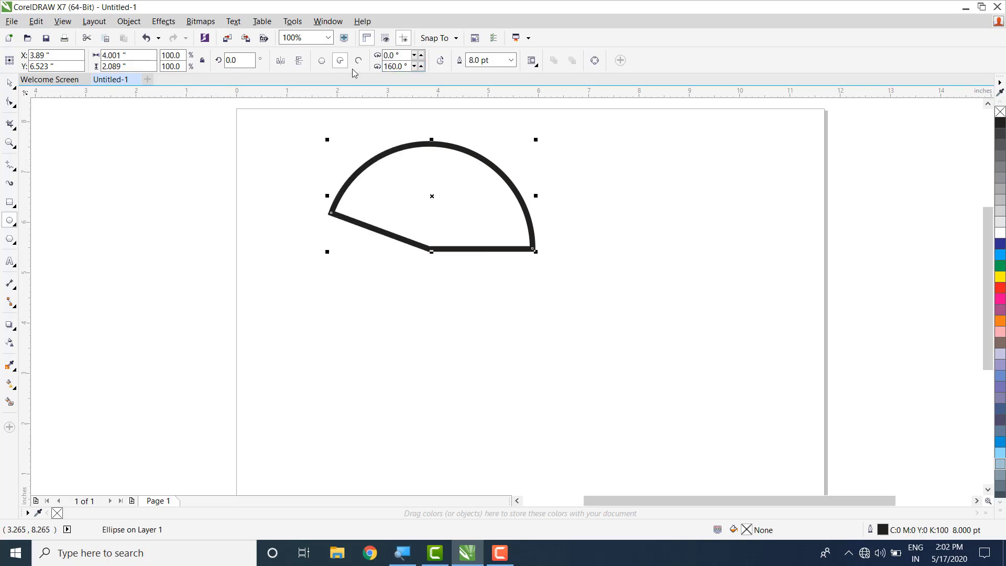
left_click_drag(386, 67, 409, 67)
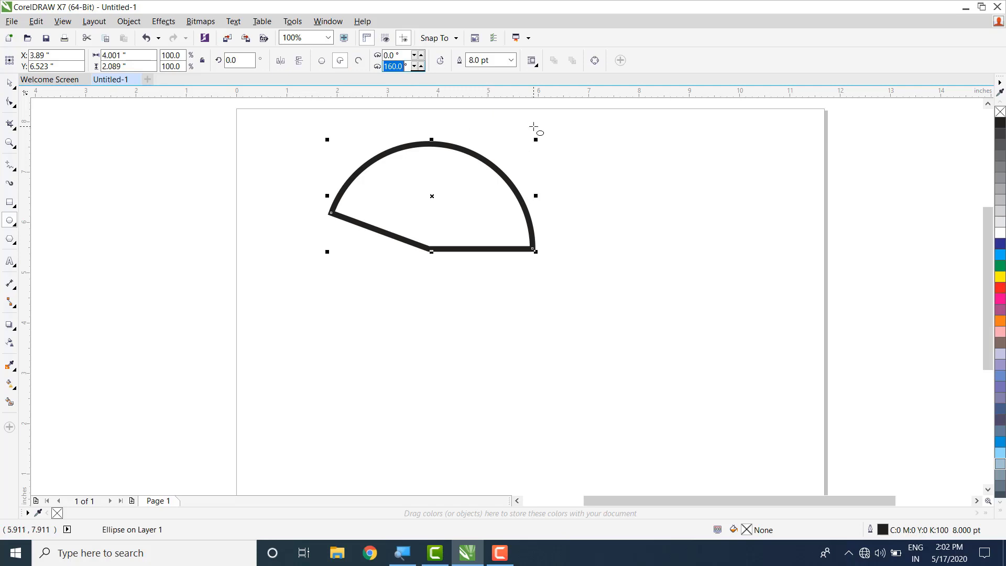
type("270")
key("Return")
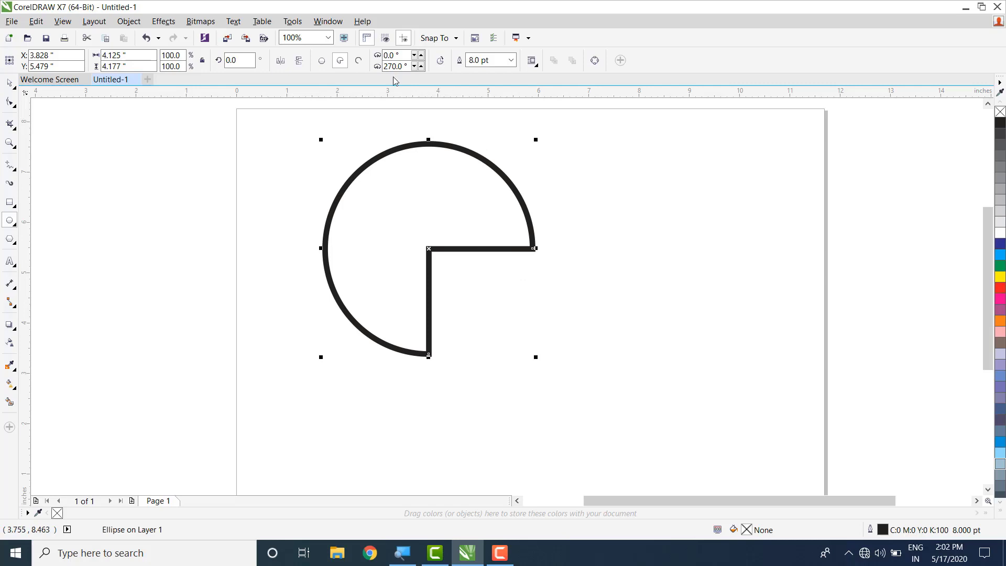
- Try a starting angle of 45° on the pie shape, and set it back to 0°
double_click(395, 56)
type("45")
key("Return")
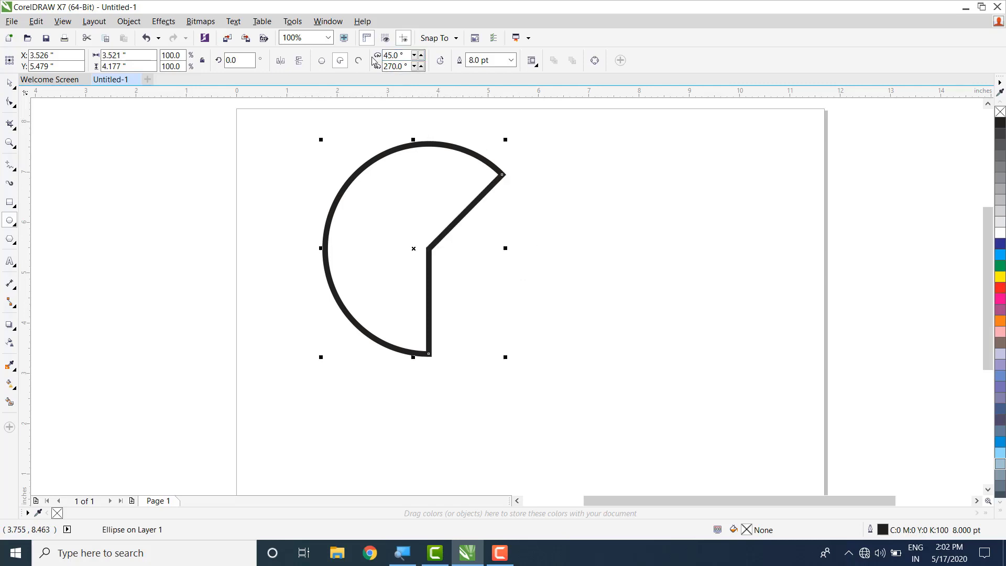
double_click(399, 56)
type("0")
key("Return")
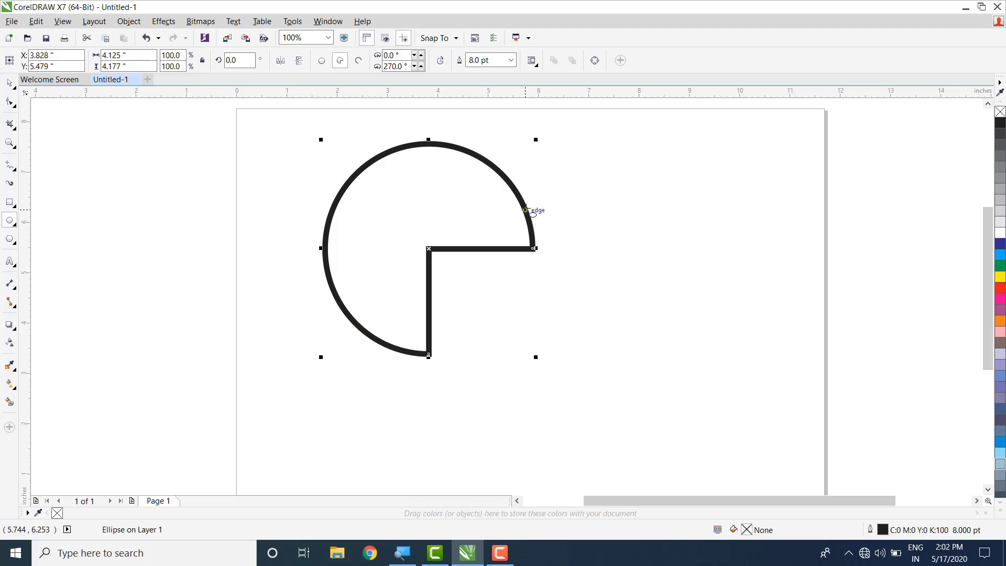
- Using the Shape tool, move the pie's two arc nodes so its opening faces left, spanning from about 208.6° to 160.3°
left_click(8, 101)
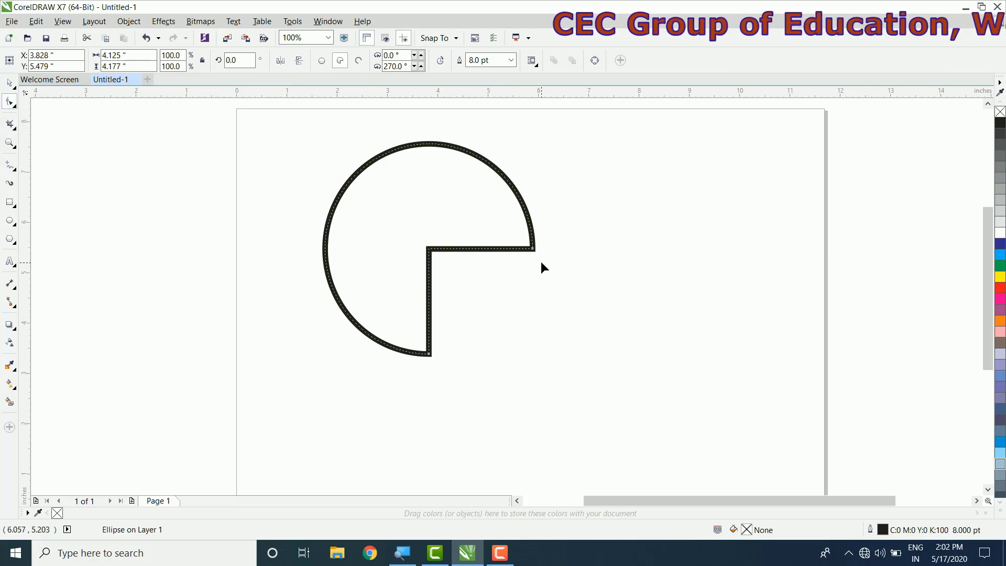
scroll(543, 256, "up", 1)
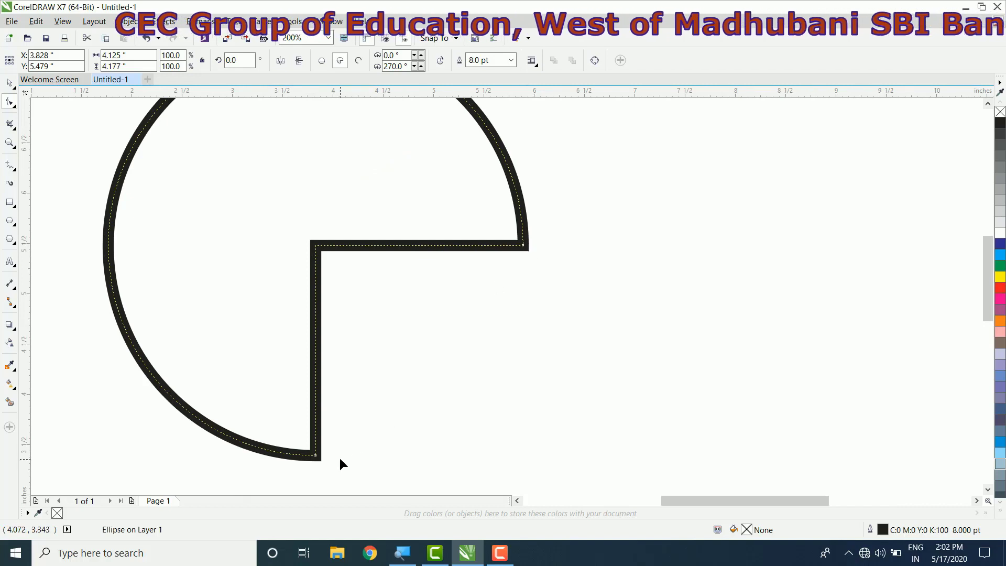
scroll(452, 299, "down", 1)
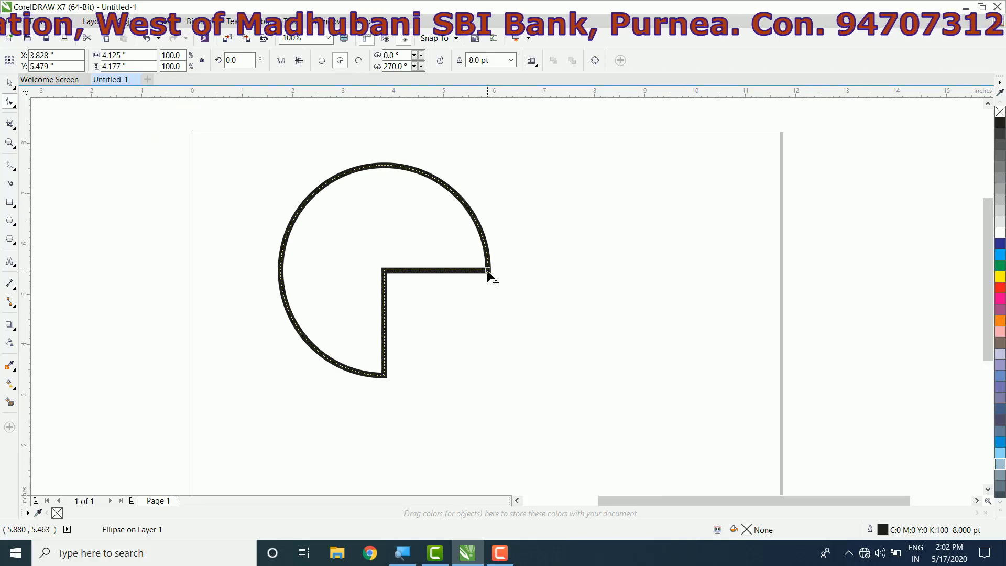
left_click_drag(486, 278, 291, 236)
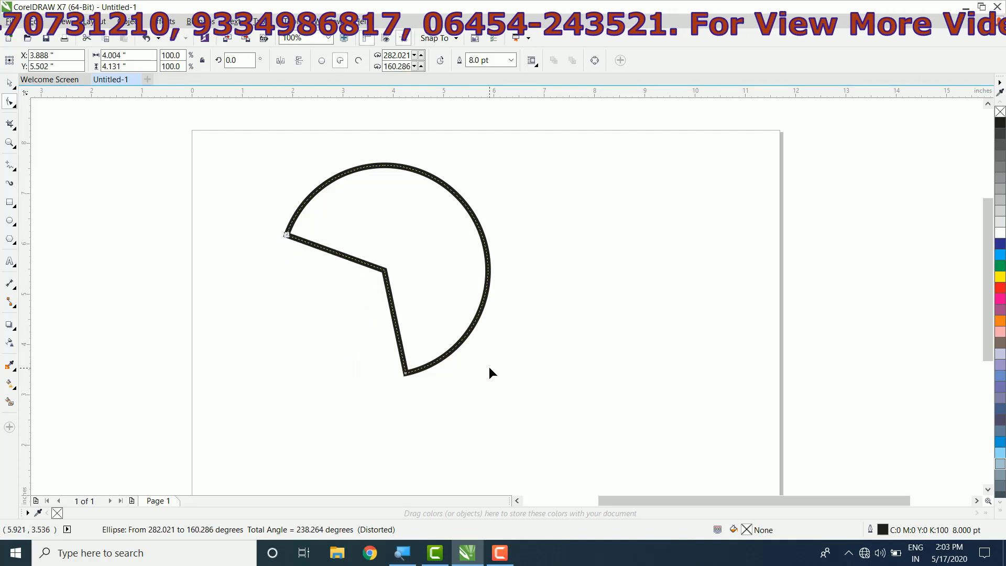
left_click_drag(407, 374, 308, 313)
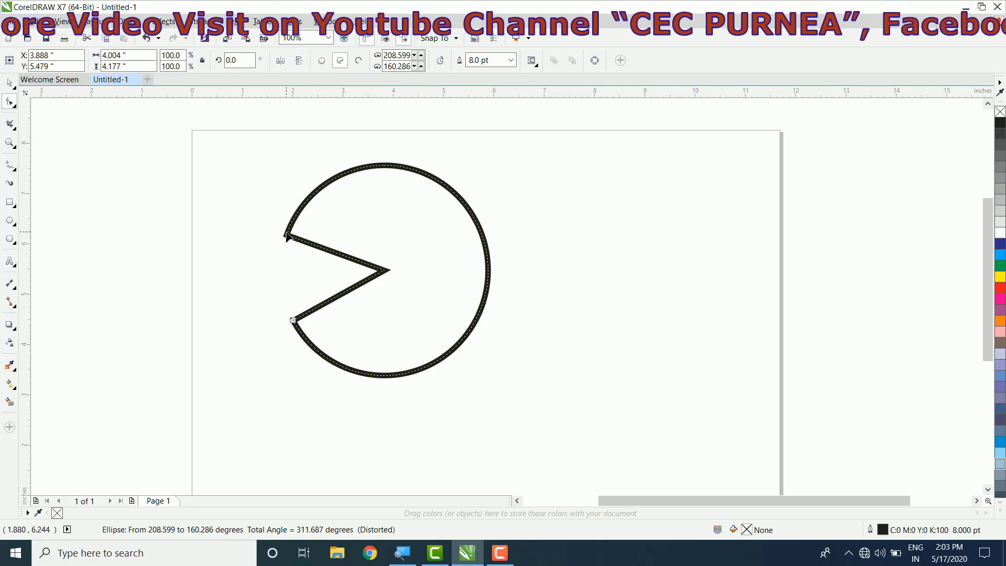
- Move the arc nodes to about 168.7° and 79.0°, toggling the shape between pie and open arc by crossing its outline
left_click_drag(288, 237, 404, 168)
left_click_drag(292, 320, 267, 245)
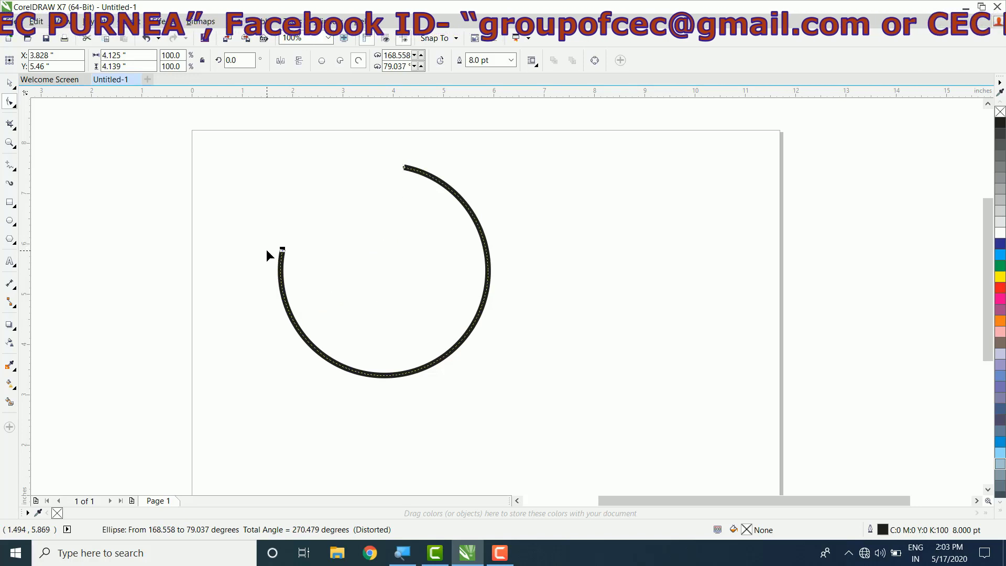
left_click_drag(283, 252, 290, 235)
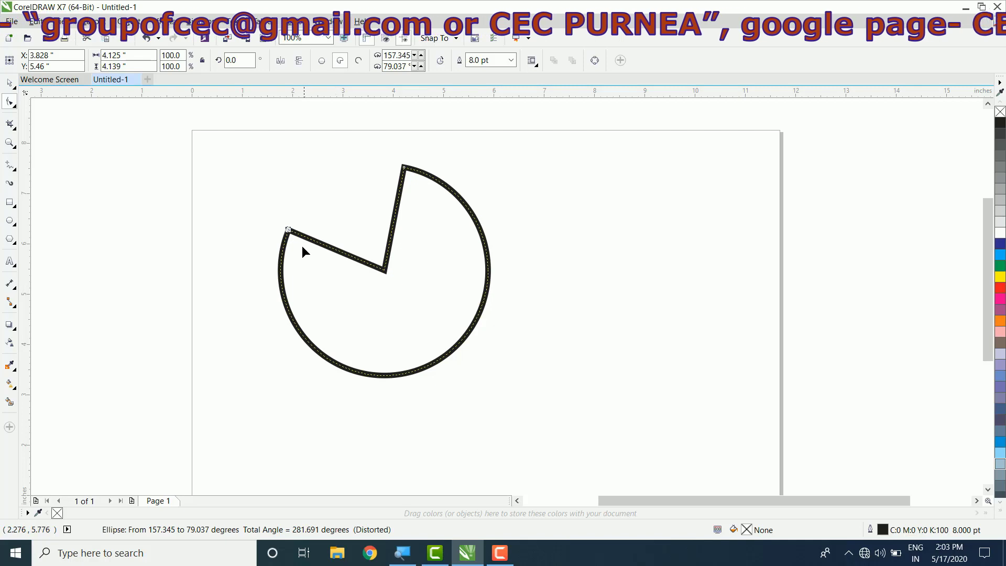
left_click_drag(289, 235, 277, 265)
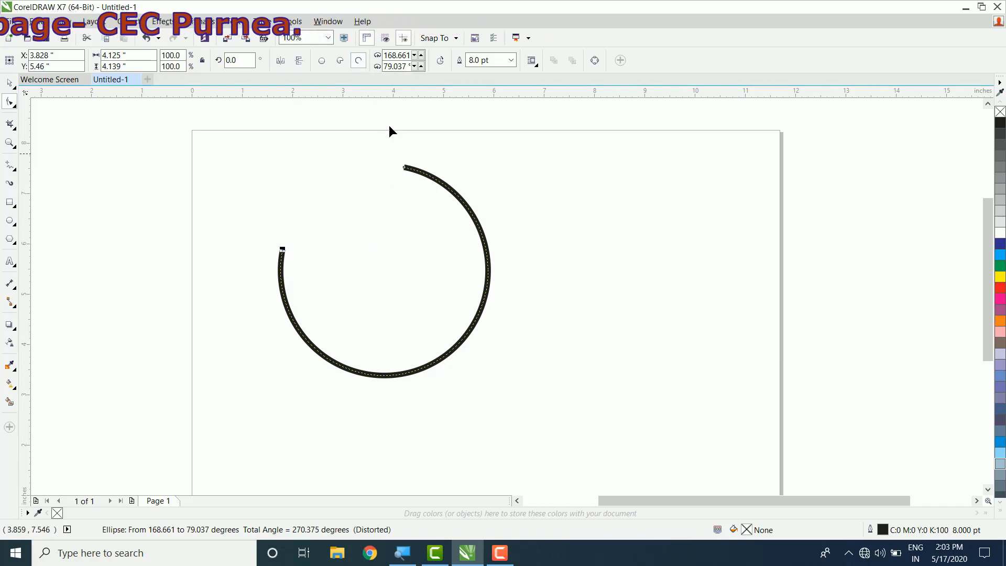
- Switch the shape to a pie, reset it to a full ellipse, and convert it to an arc from 0° to 270°
left_click(340, 61)
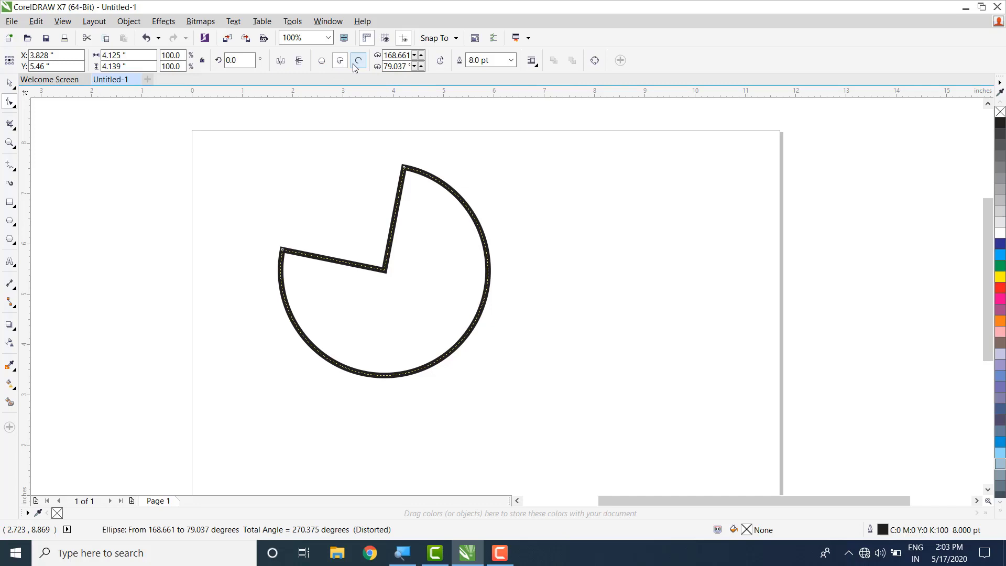
left_click(321, 63)
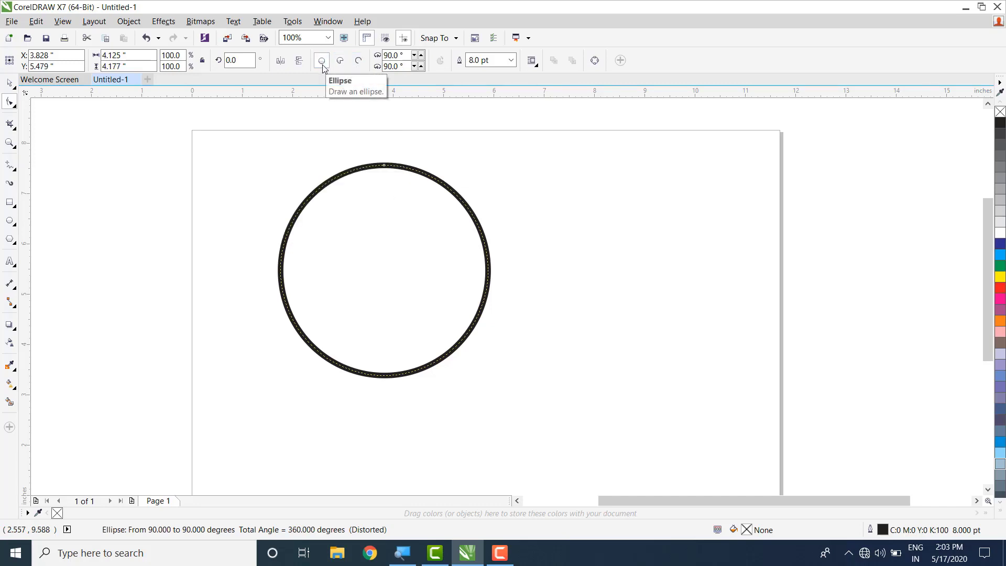
left_click(340, 63)
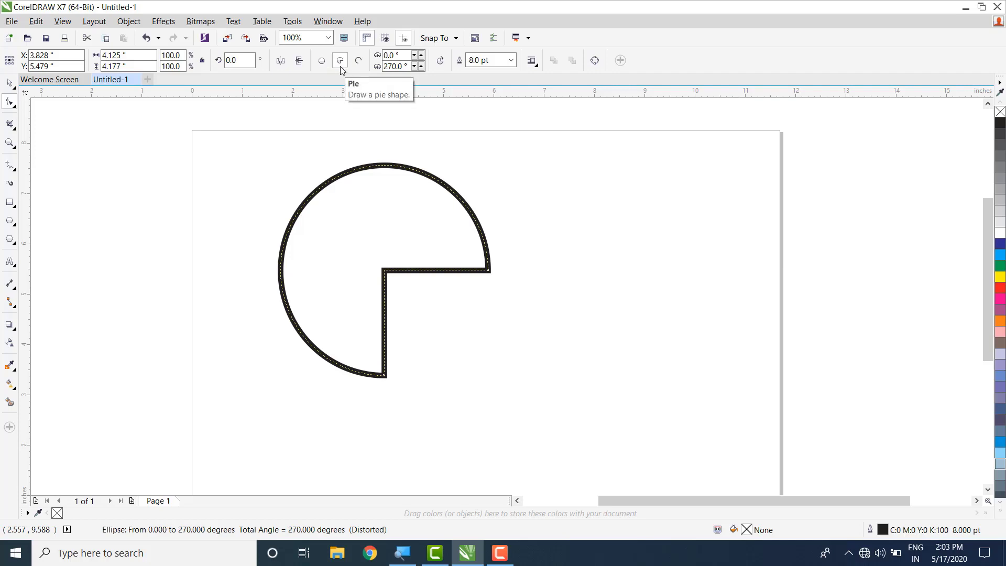
left_click(359, 62)
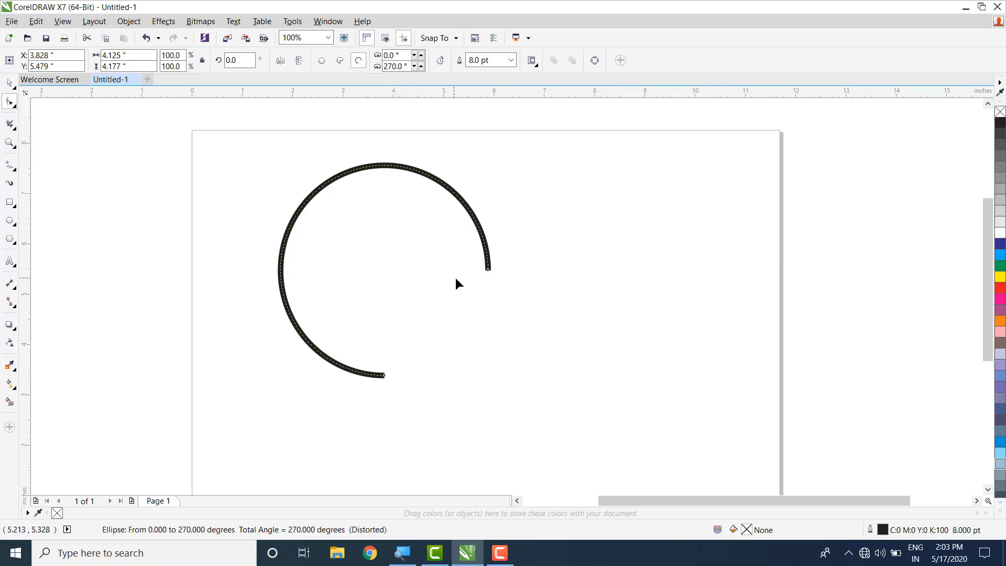
- Convert the arc to a pie and move its starting node to about 87.3°, leaving roughly a half circle
left_click_drag(487, 270, 412, 134)
left_click(340, 61)
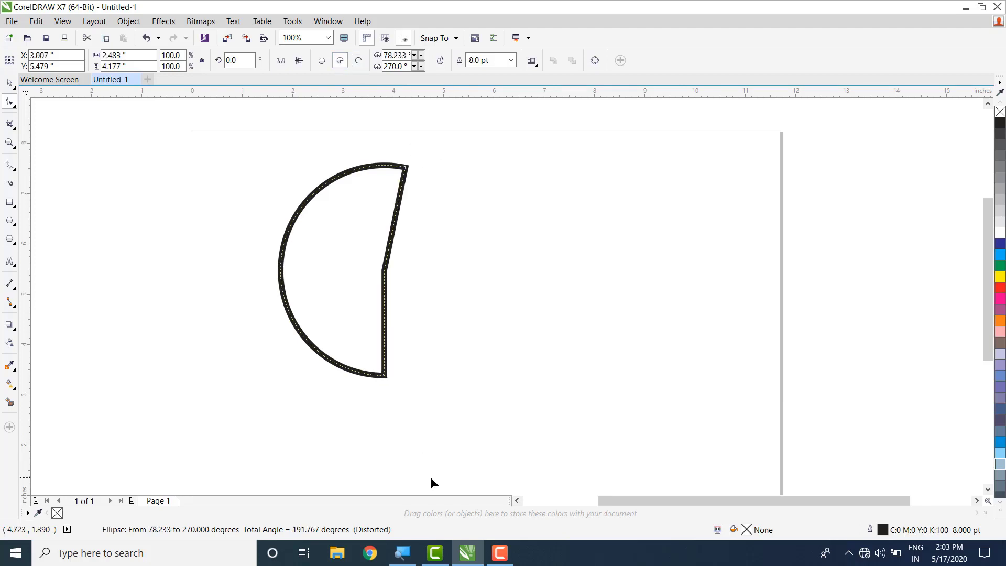
left_click_drag(404, 170, 397, 167)
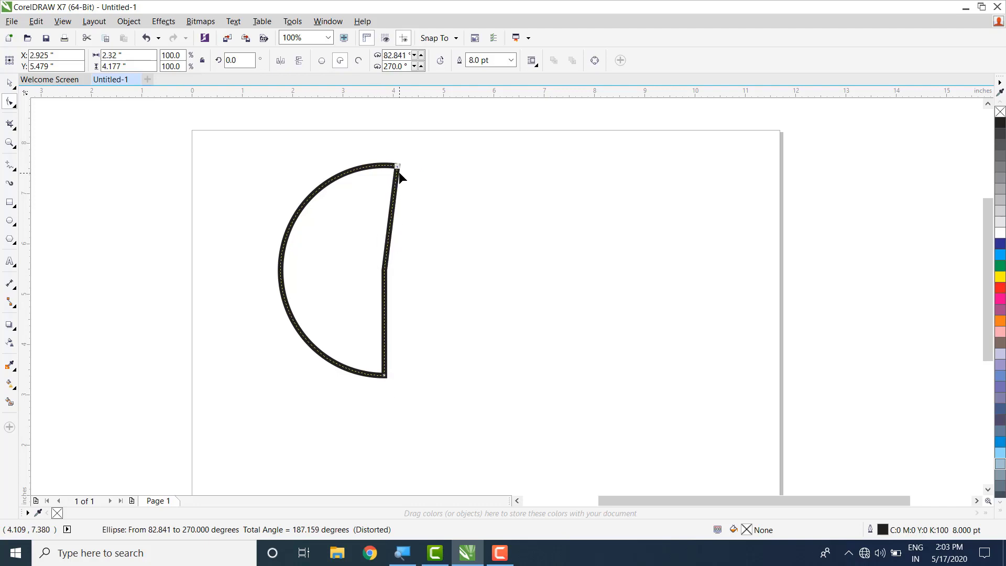
left_click_drag(397, 168, 390, 167)
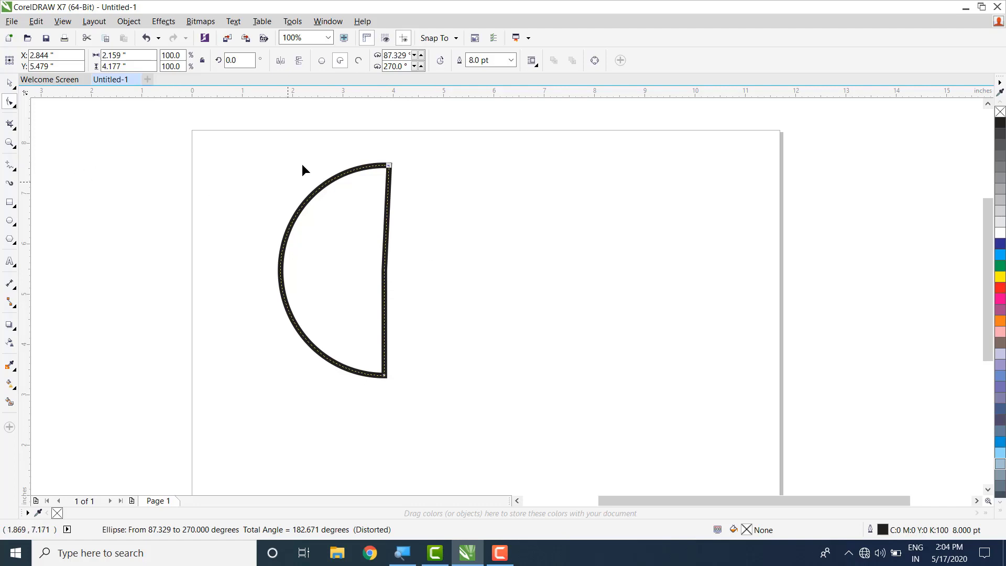
- Draw a second ellipse about 3.6 by 3.9 inches beside the half-circle pie
left_click(10, 220)
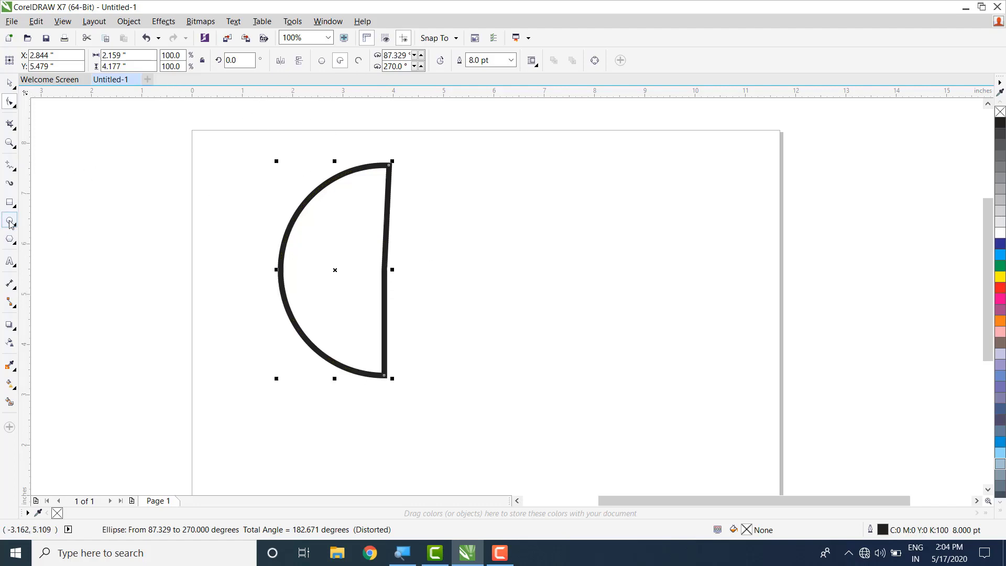
left_click_drag(474, 171, 656, 368)
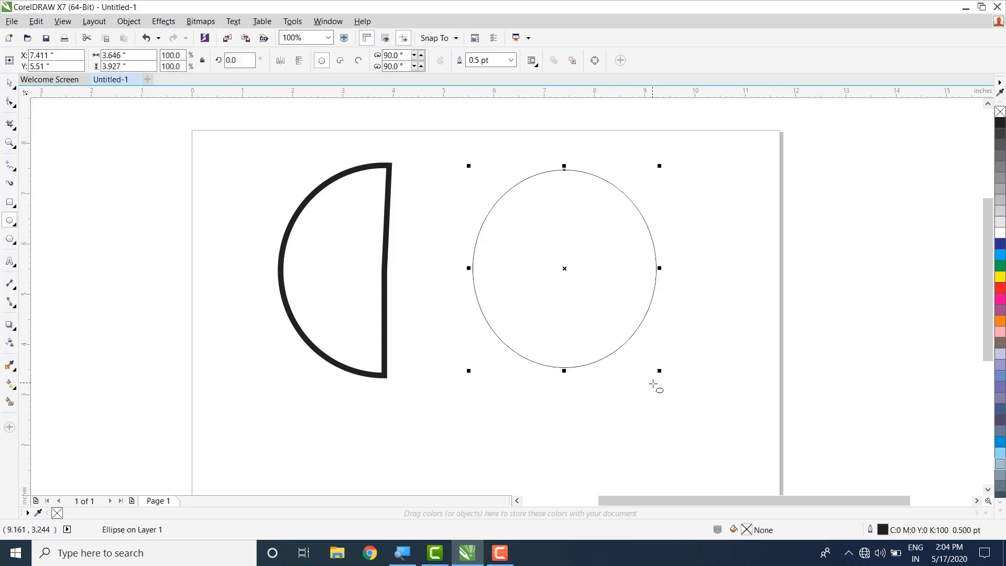
- Set the ellipse's outline width to 4.0 pt and place two copies of it, one alongside and one below
left_click(511, 60)
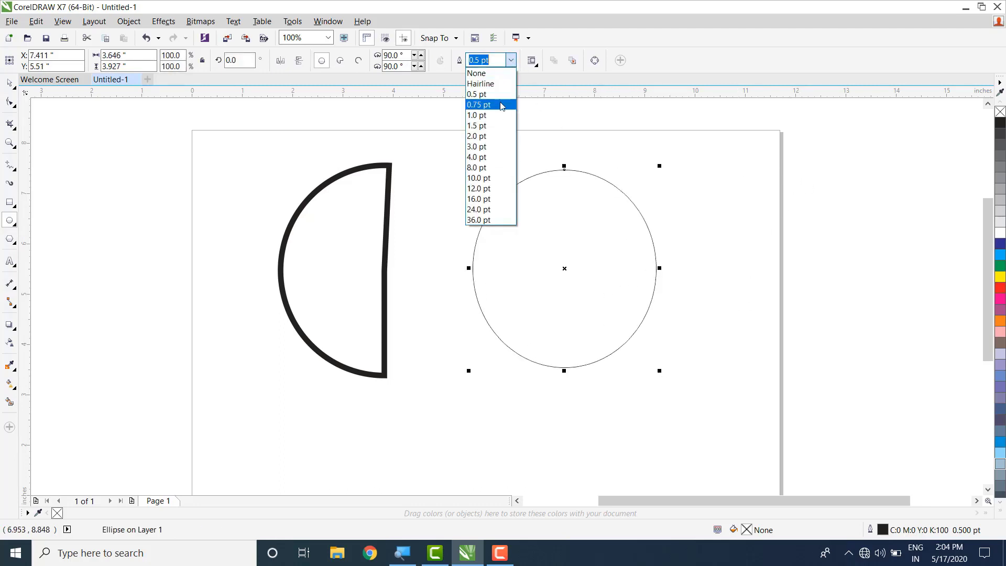
left_click(478, 157)
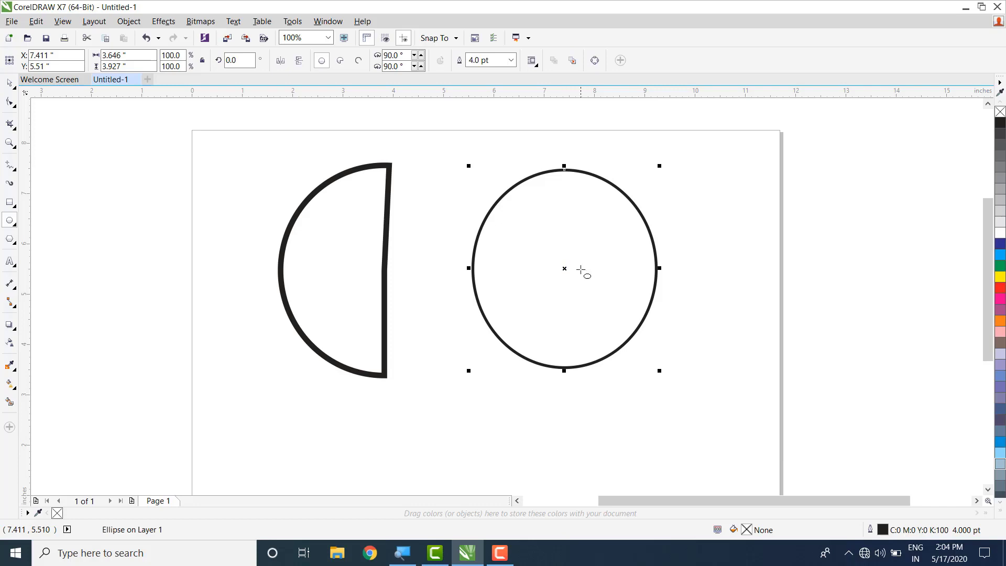
left_click_drag(564, 271, 759, 278)
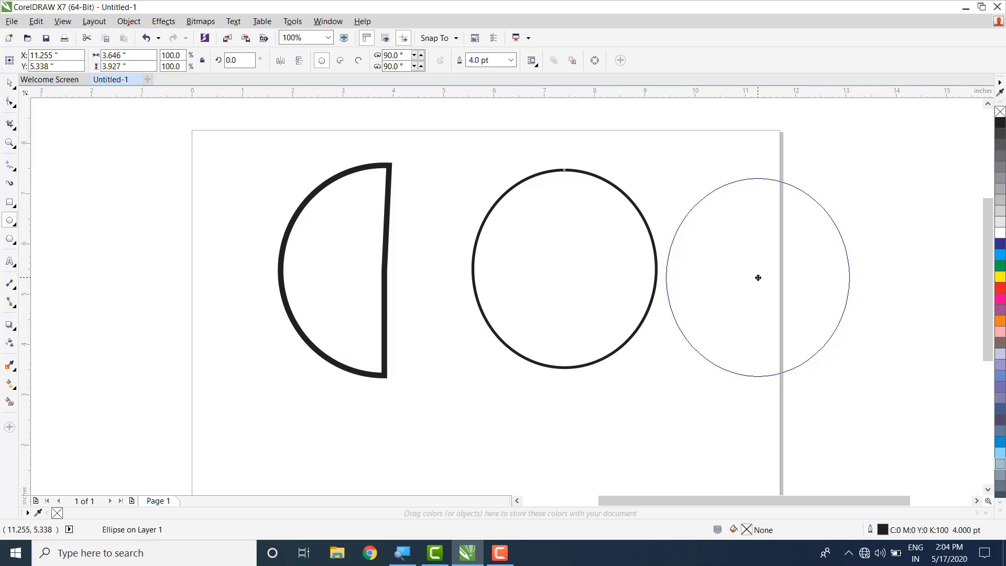
left_click_drag(759, 277, 758, 278)
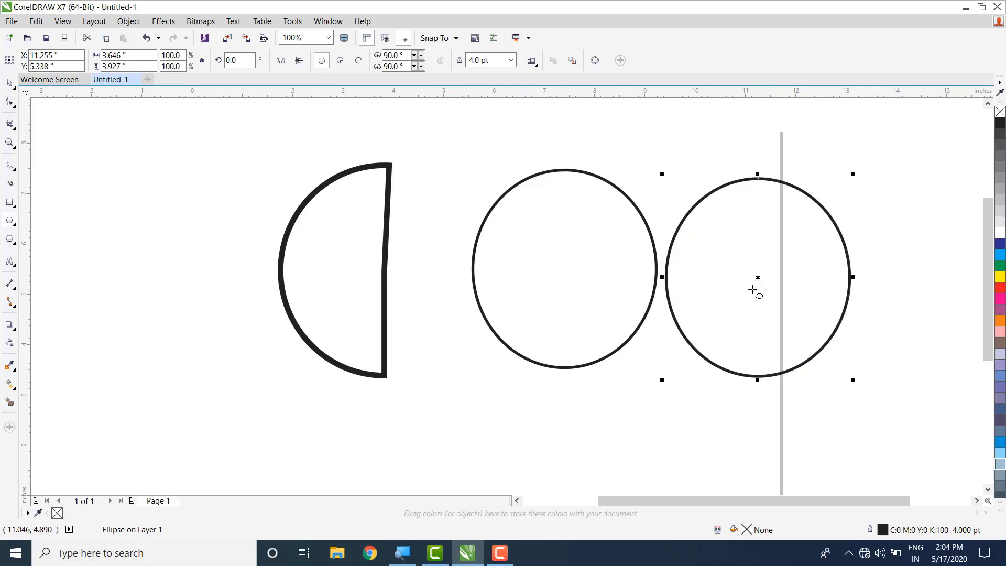
left_click_drag(759, 278, 648, 452)
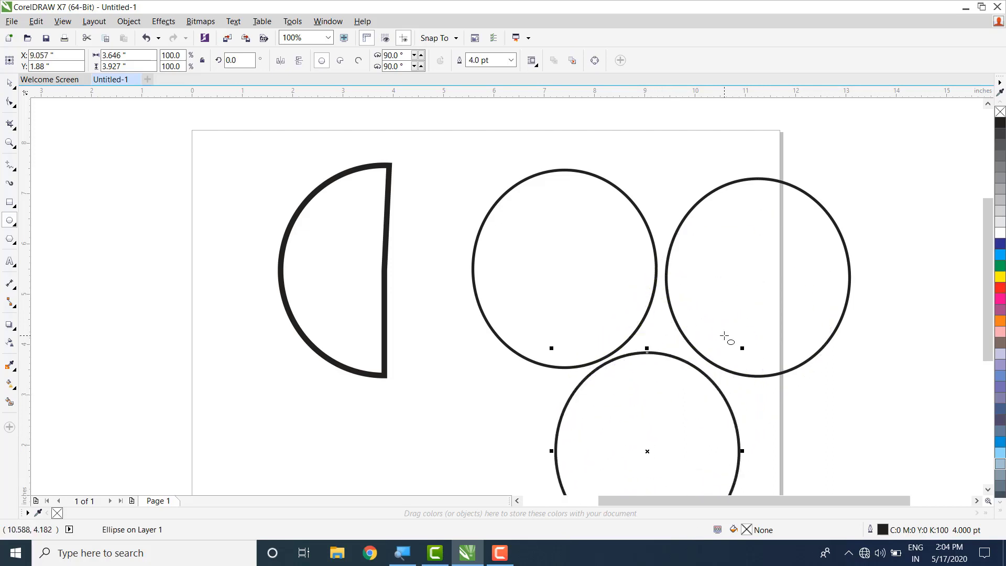
scroll(672, 323, "down", 2)
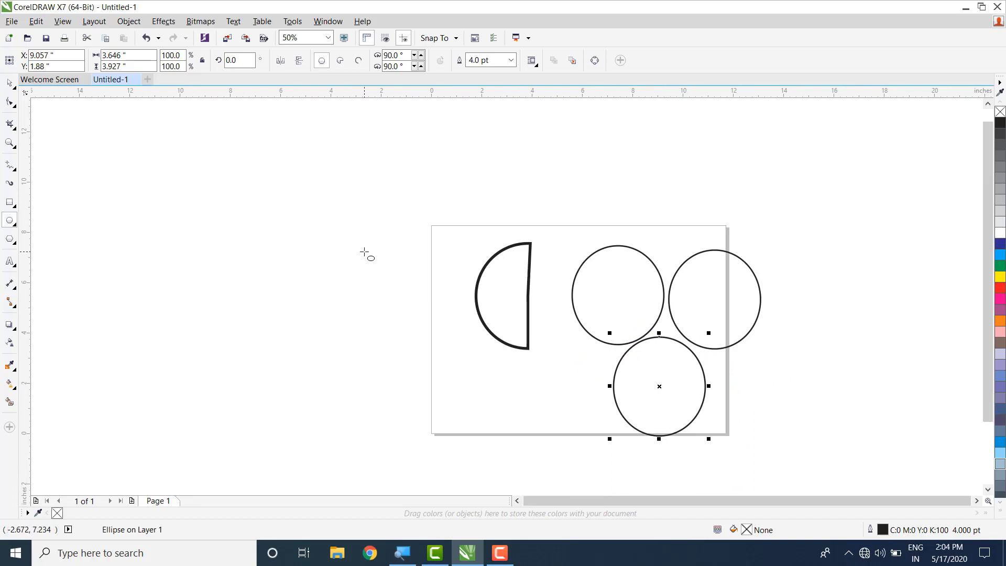
scroll(628, 331, "up", 2)
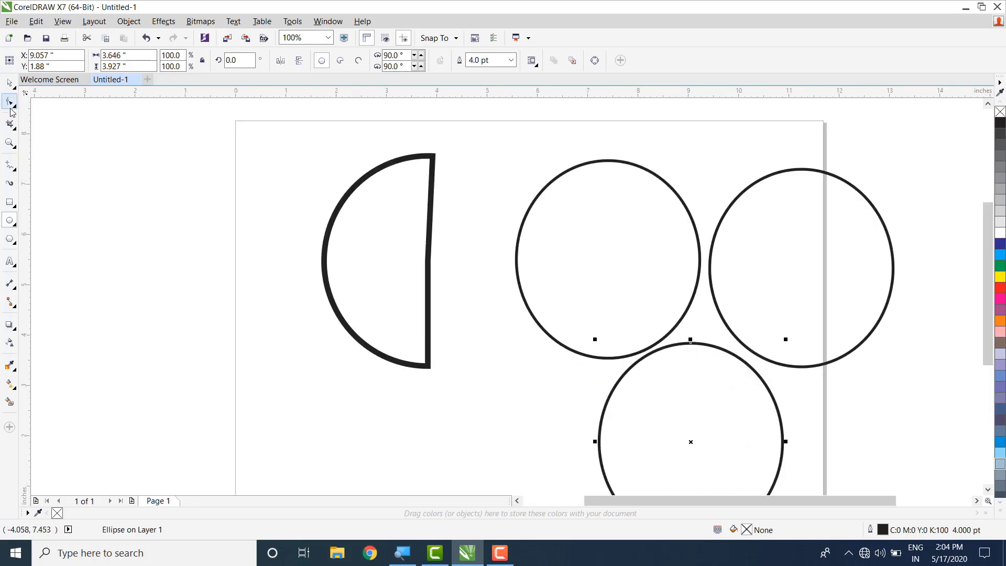
- Delete the half-circle pie and move the three ellipses together so they sit within the page width
left_click(10, 82)
left_click(393, 266)
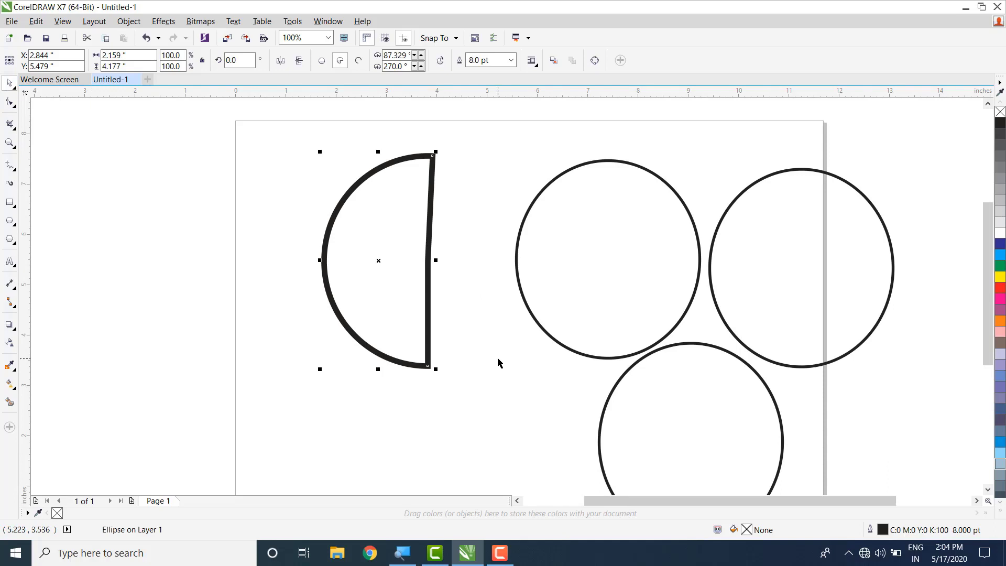
key("Delete")
left_click_drag(940, 116, 474, 470)
scroll(631, 263, "up", 1)
scroll(632, 264, "down", 1)
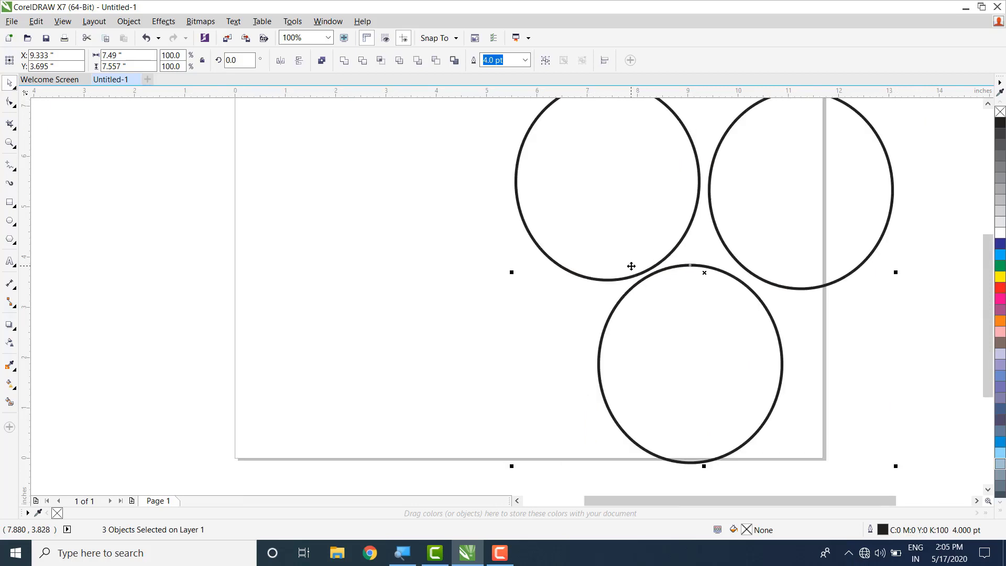
left_click_drag(634, 225, 444, 204)
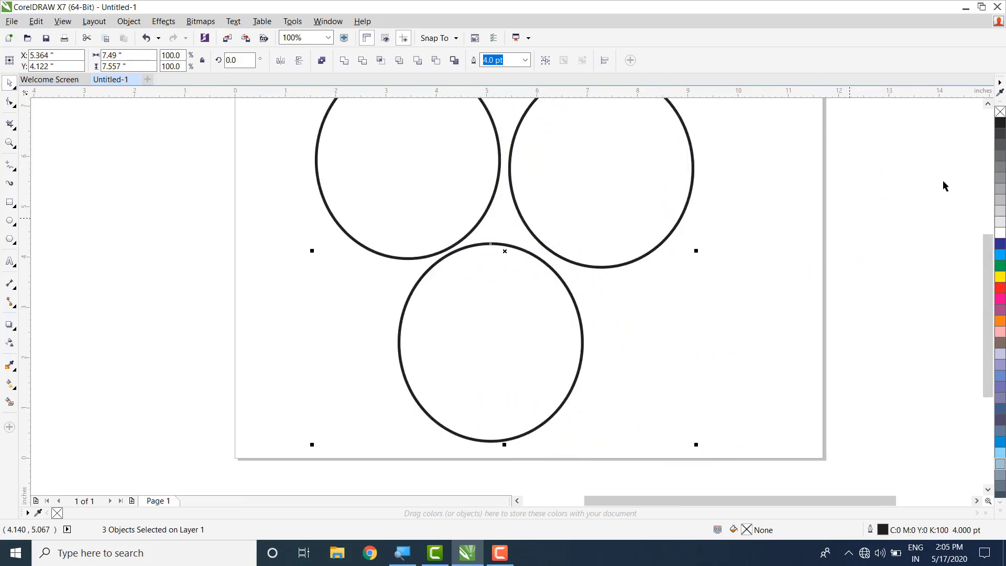
scroll(690, 256, "up", 2)
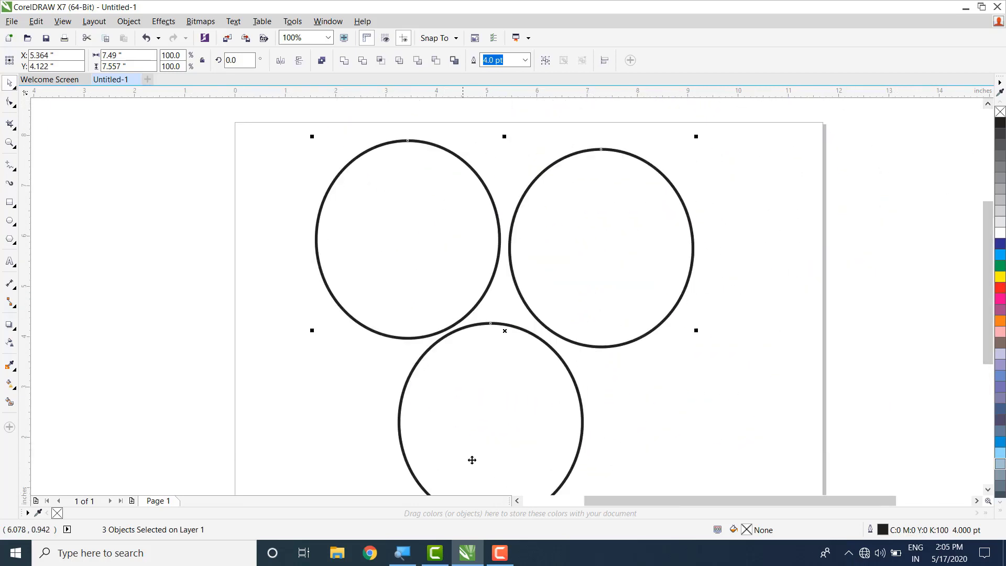
- Rearrange the three ellipses so that they all overlap one another around a small common area
left_click(787, 381)
left_click(454, 254)
left_click(597, 278)
left_click(508, 401)
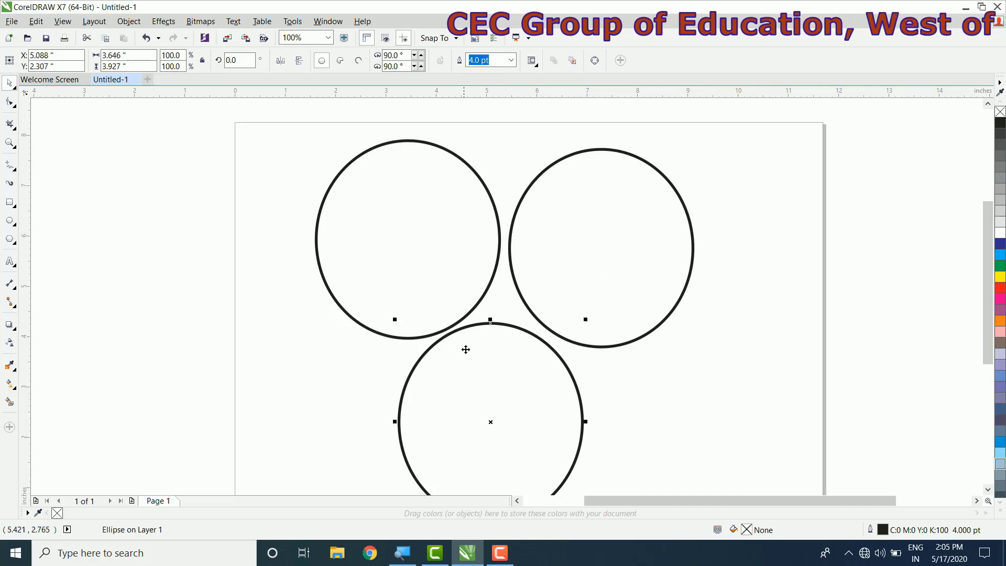
left_click(429, 223)
left_click_drag(419, 221, 487, 235)
left_click_drag(496, 454, 453, 400)
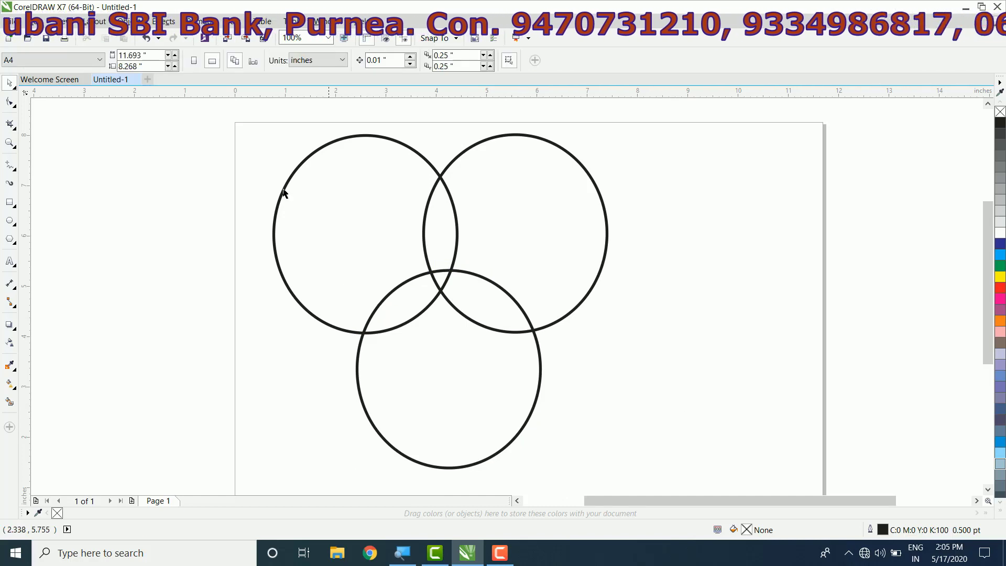
- Try welding the three overlapping ellipses into a single outline, and undo the weld
left_click_drag(220, 107, 649, 480)
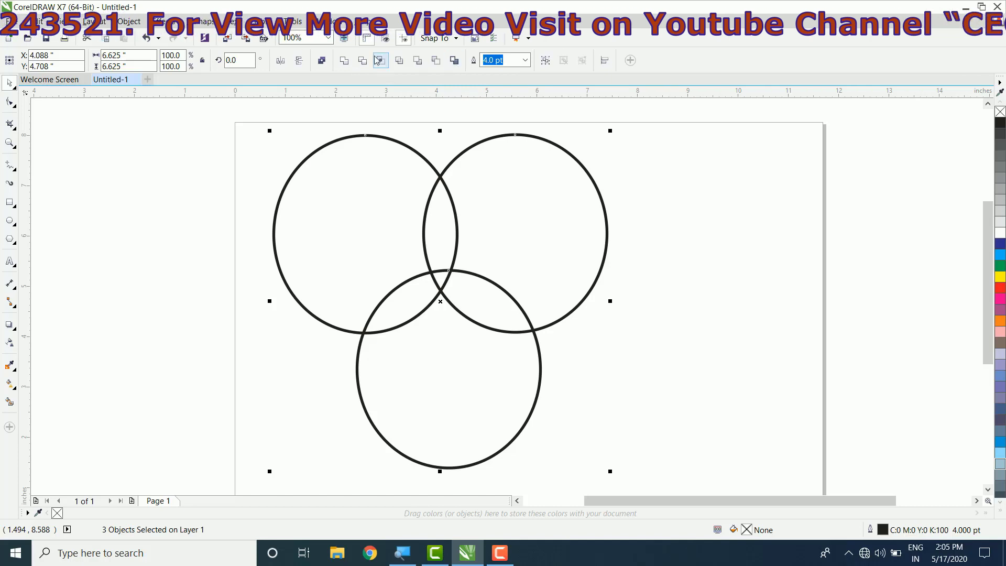
left_click(342, 65)
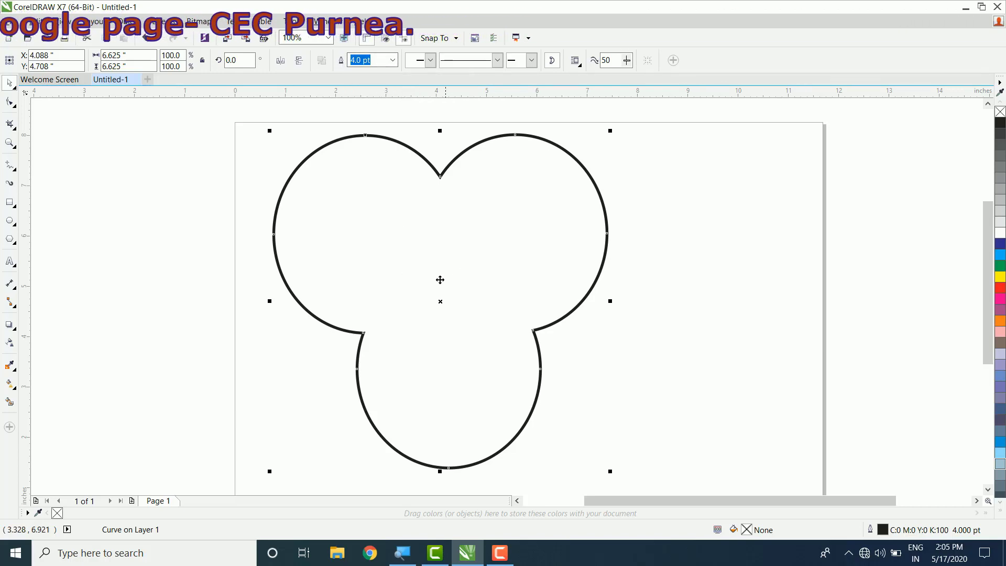
key("ctrl+z")
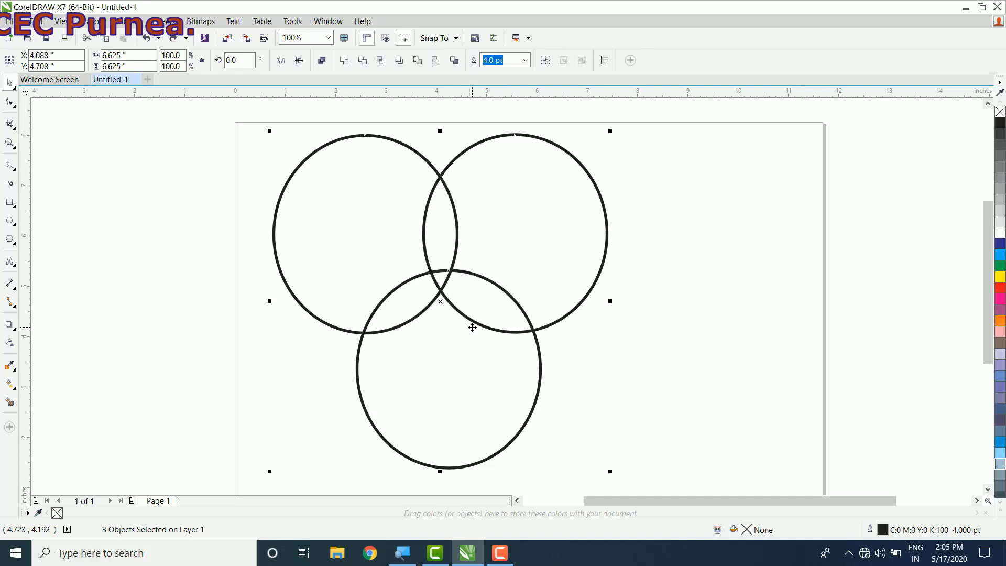
- Try trimming the upper-left ellipse with the other two, move the trimmed piece aside, and undo both changes
left_click(363, 61)
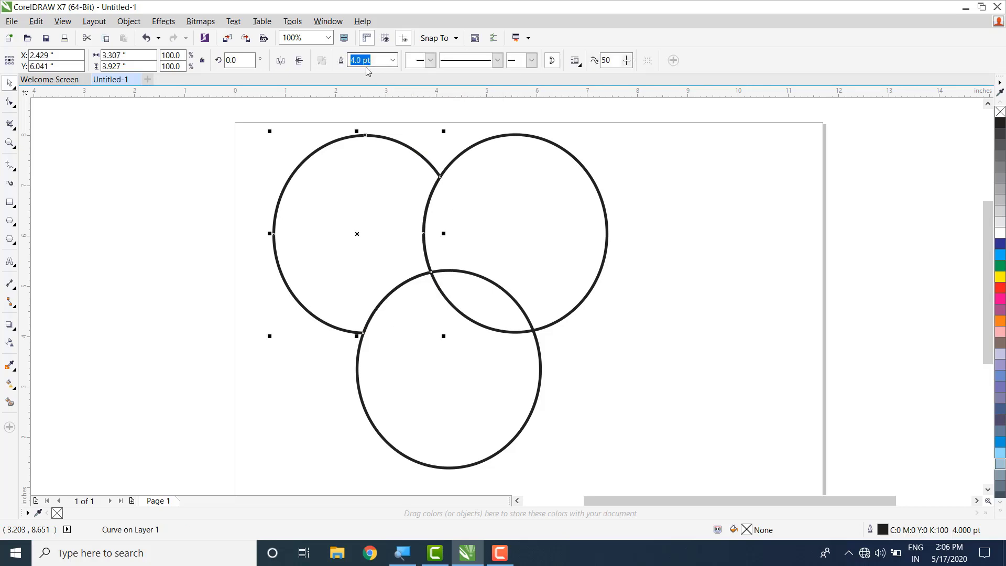
left_click_drag(351, 240, 178, 224)
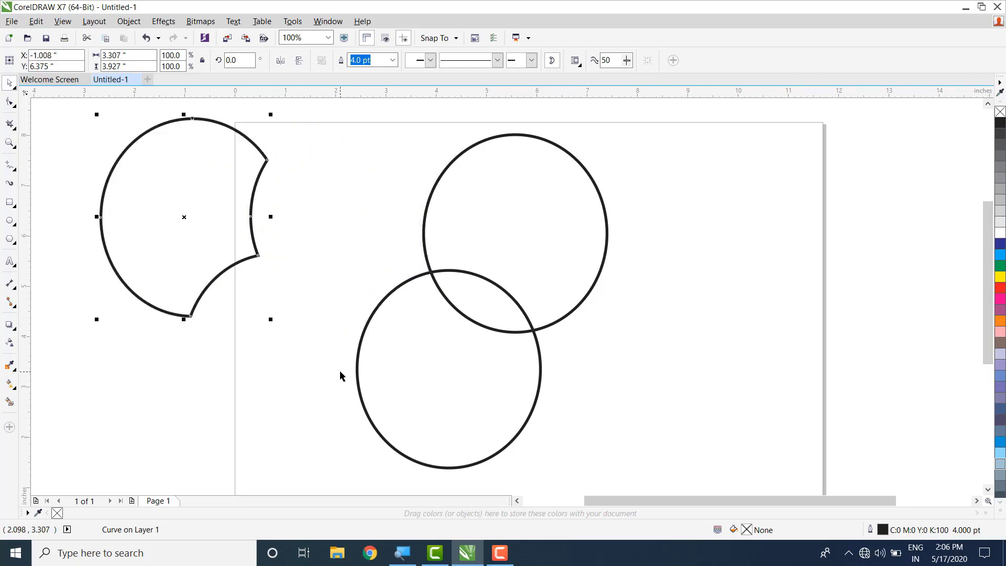
key("ctrl+z")
key("ctrl+z")
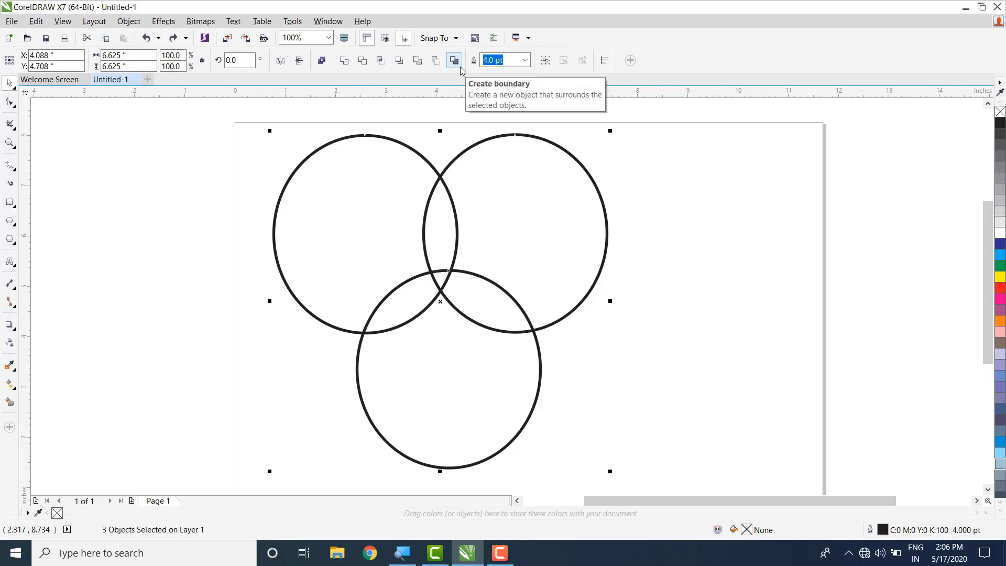
- Try intersecting the three ellipses, move the small common piece beside them, and undo both changes
left_click(382, 61)
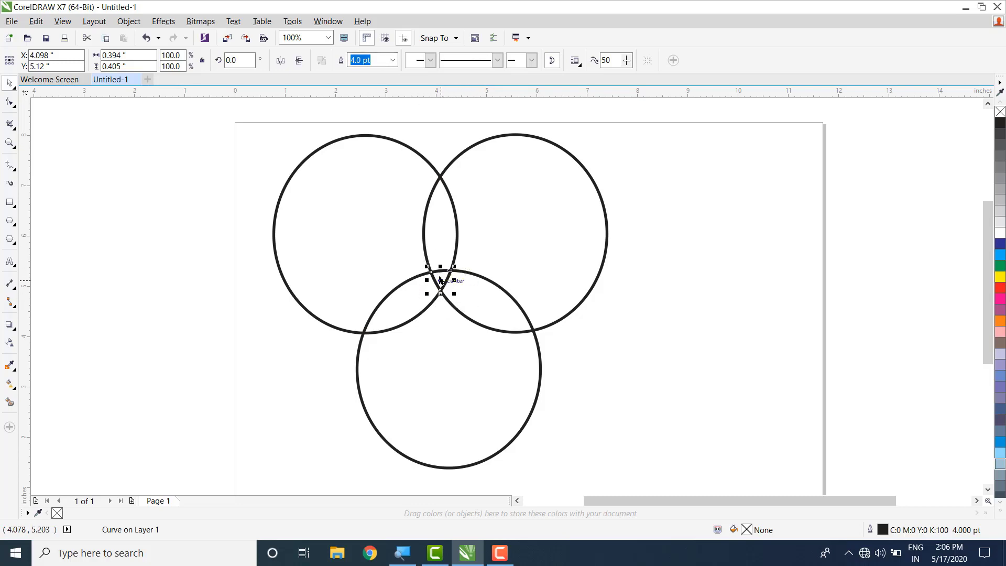
left_click_drag(441, 281, 706, 226)
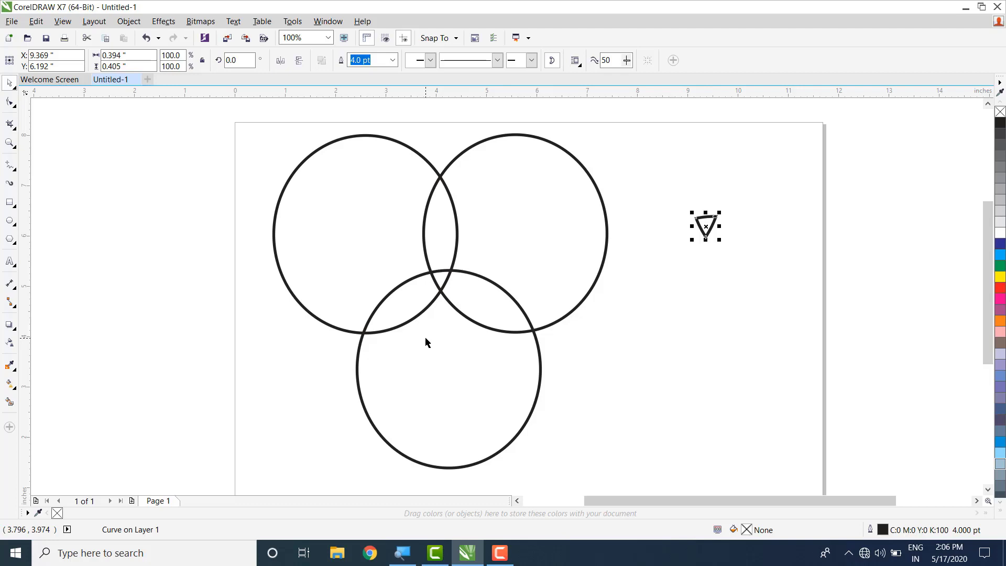
key("ctrl+z")
key("ctrl+z")
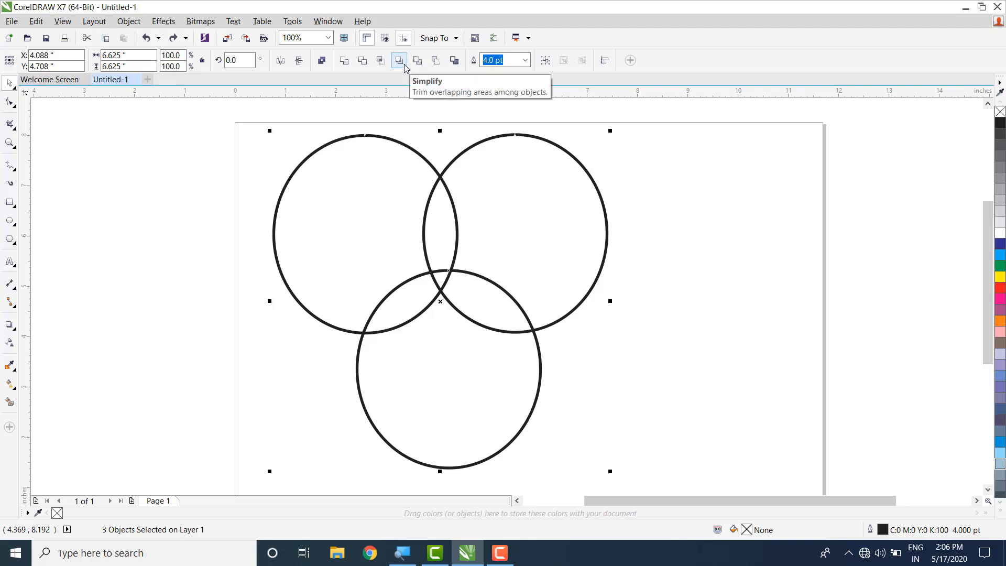
- Try Simplify on the three overlapping ellipses and move the pieces apart to inspect their trimmed edges
left_click(399, 61)
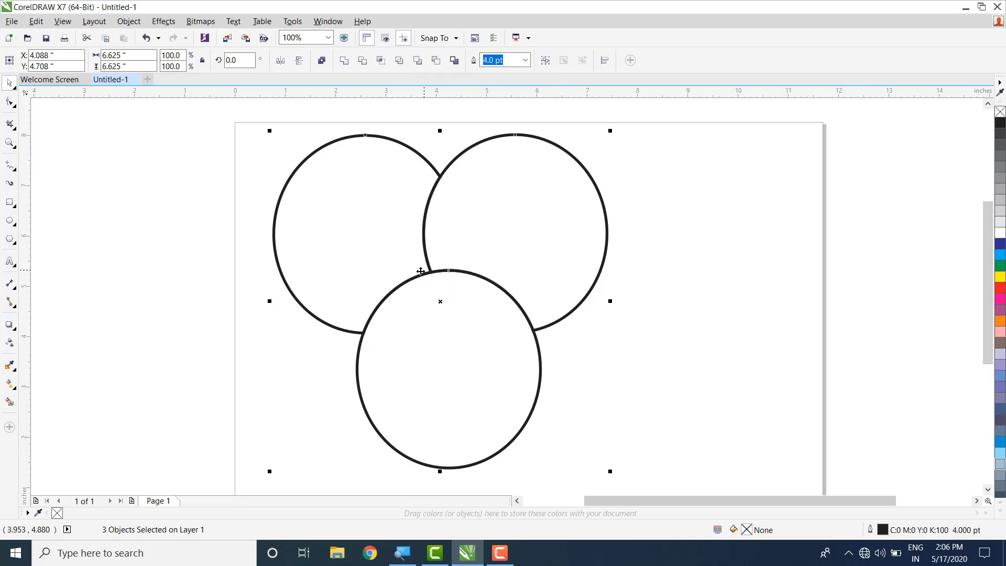
left_click_drag(424, 306, 613, 314)
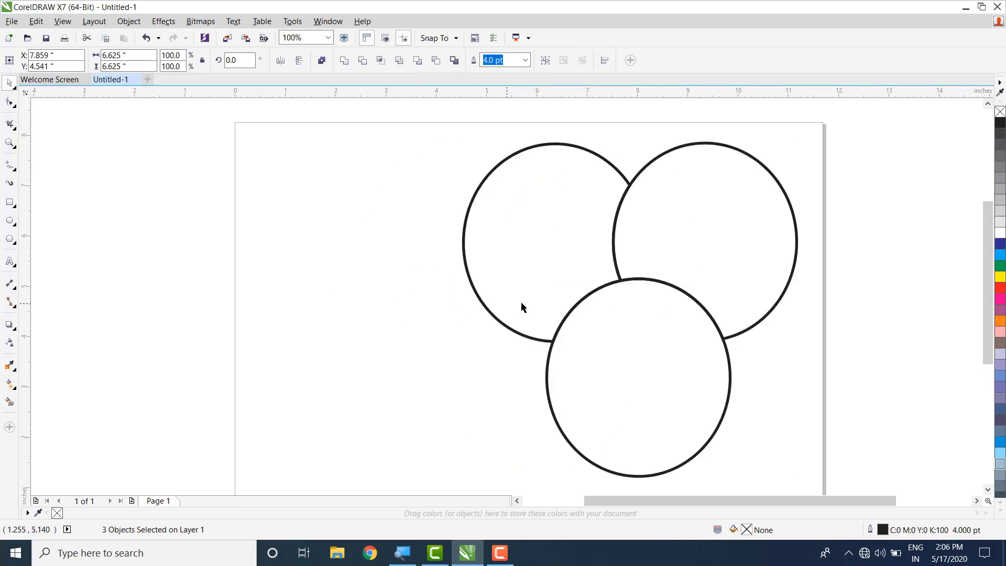
left_click(540, 288)
left_click_drag(540, 287, 250, 303)
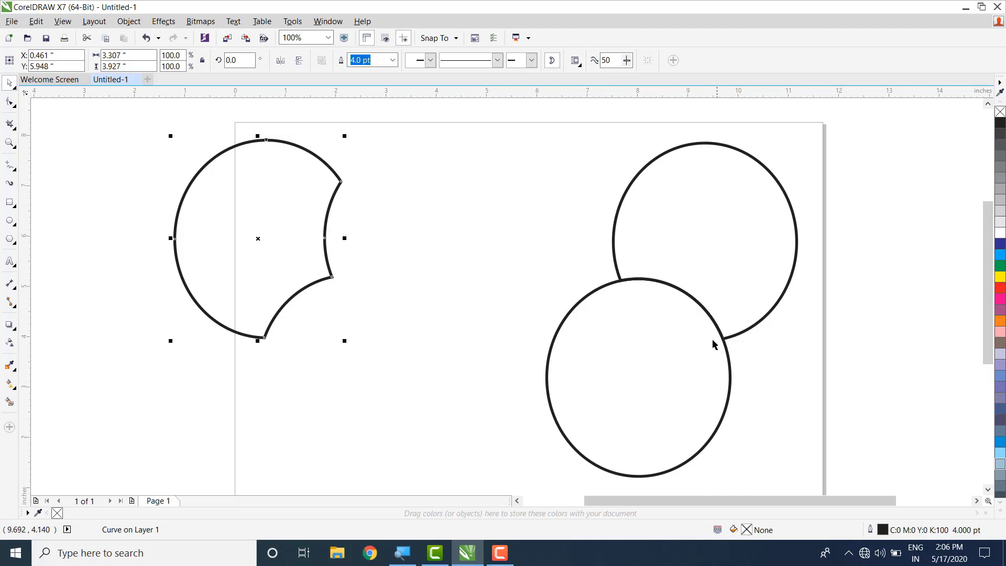
left_click_drag(775, 257, 548, 202)
left_click(611, 363)
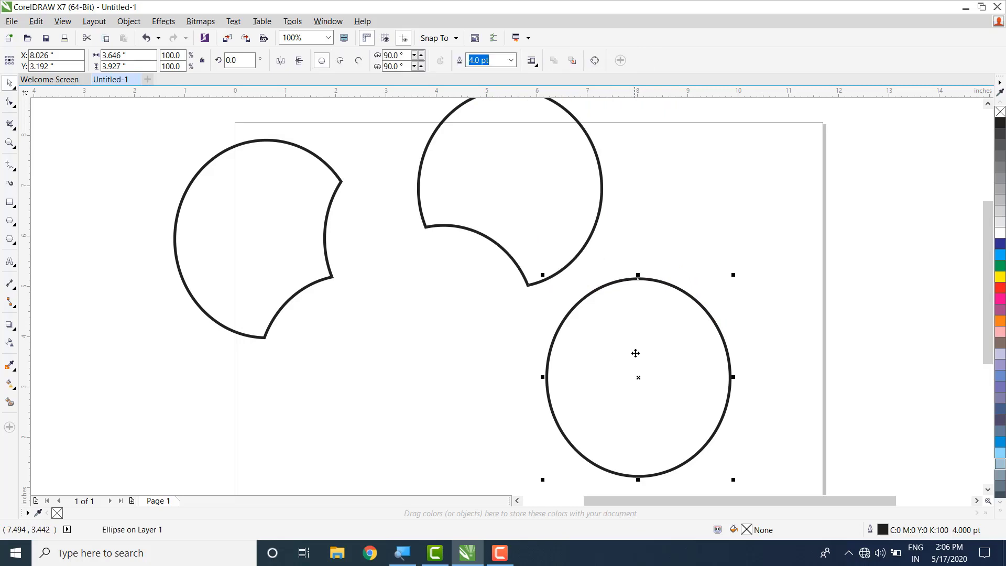
left_click_drag(620, 354, 431, 373)
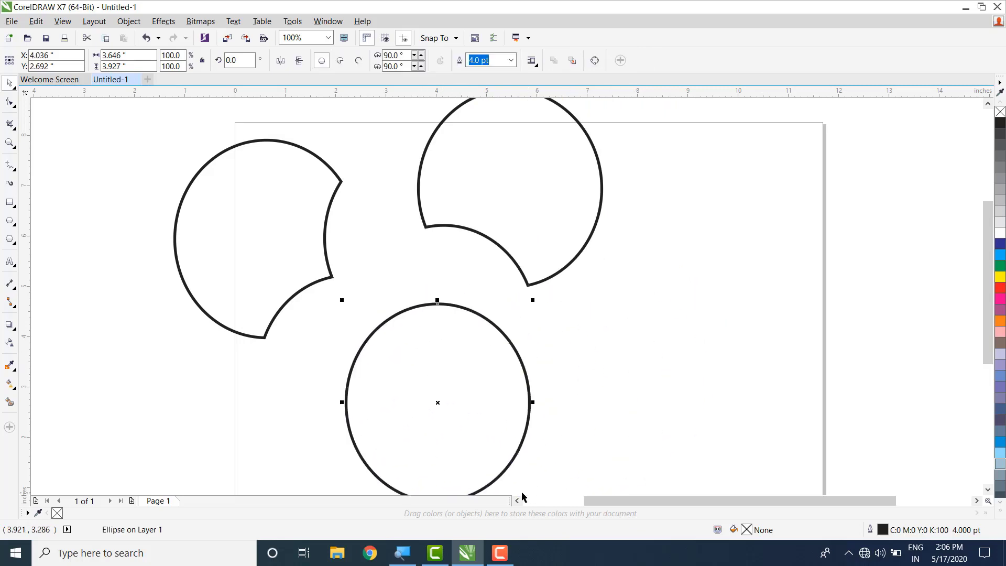
- Undo the piece moves and the Simplify operation on the three ellipses
key("ctrl+z")
key("ctrl+z")
key("ctrl+z")
key("ctrl+z")
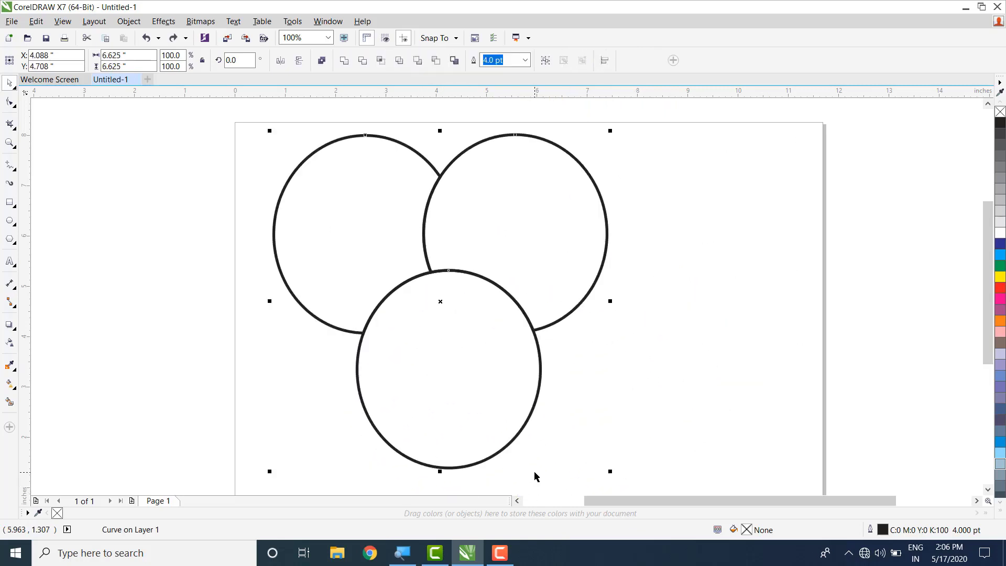
key("ctrl+z")
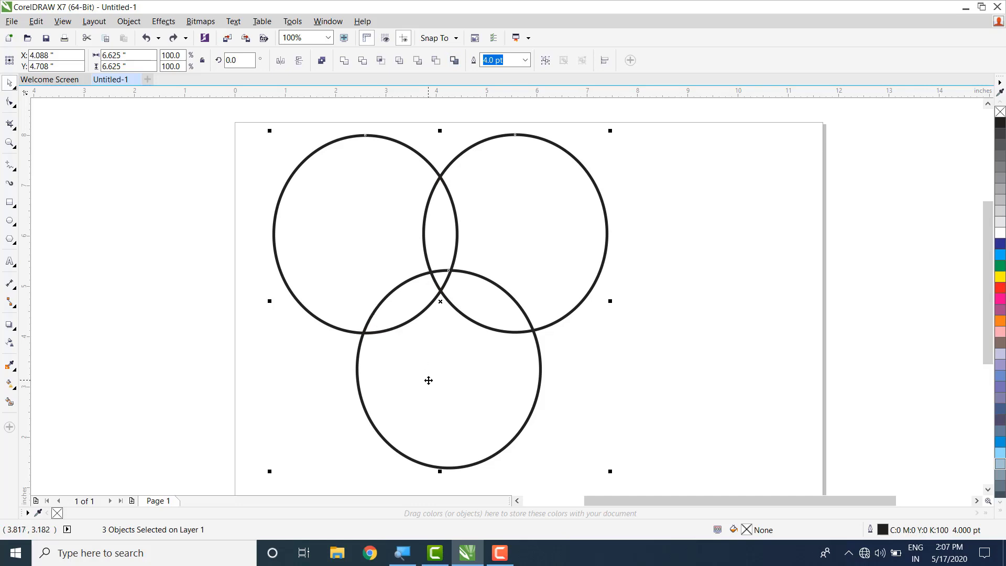
- Delete the lower ellipse and reposition the remaining two so they overlap side by side
left_click(425, 355)
left_click(500, 386)
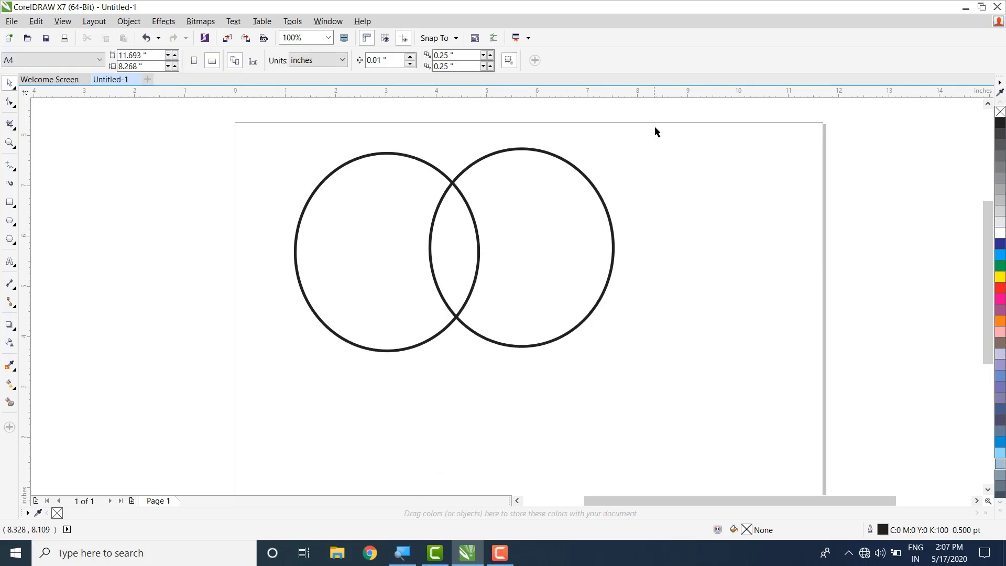
- Intersect the two overlapping ellipses to create a separate object from their shared area
left_click_drag(655, 126, 231, 412)
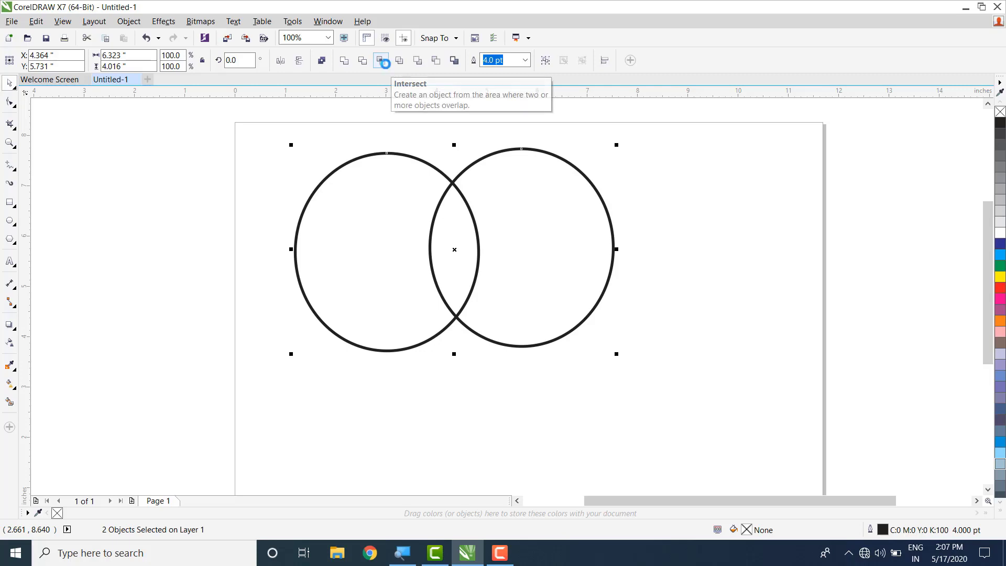
left_click(381, 60)
left_click(457, 247)
left_click(467, 260)
left_click(460, 248)
left_click(456, 248)
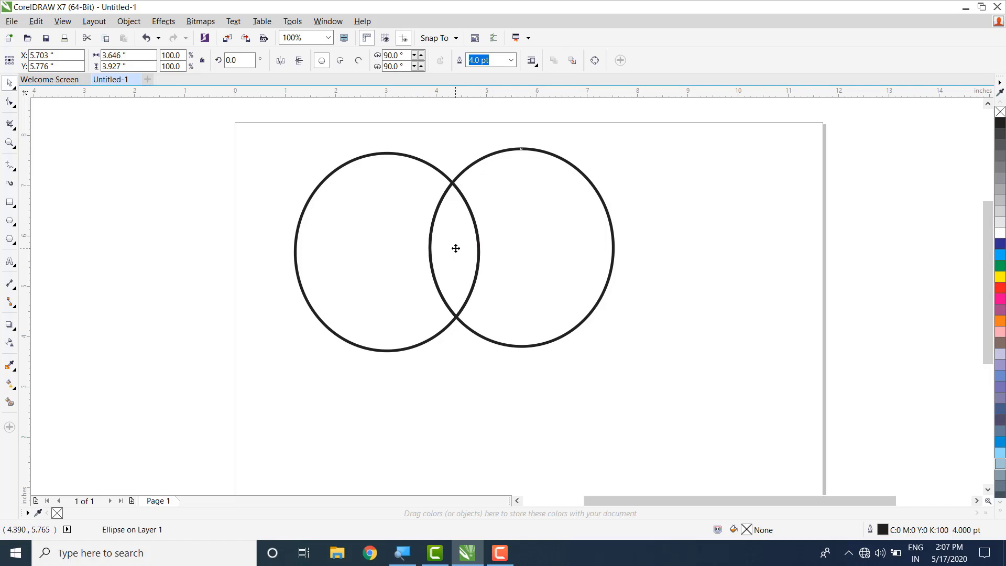
- Move the right-hand ellipse clear of the other one and place the lens-shaped intersection outside the page's left edge
left_click(391, 245)
left_click(440, 246)
left_click_drag(445, 246, 535, 252)
left_click(438, 243)
left_click_drag(445, 241, 165, 297)
left_click(732, 380)
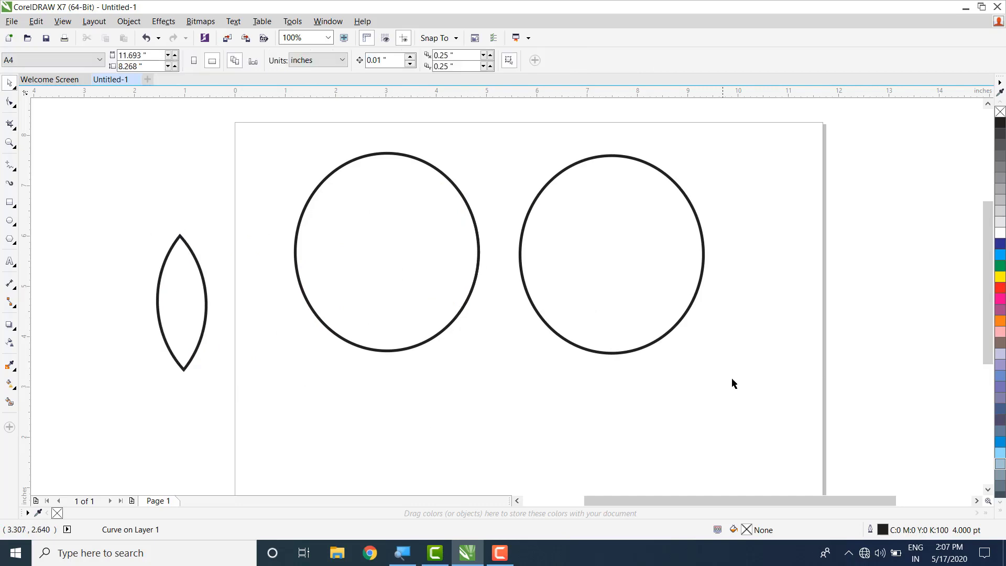
- Delete both ellipses and the lens-shaped intersection to clear the drawing
left_click_drag(749, 397, 265, 129)
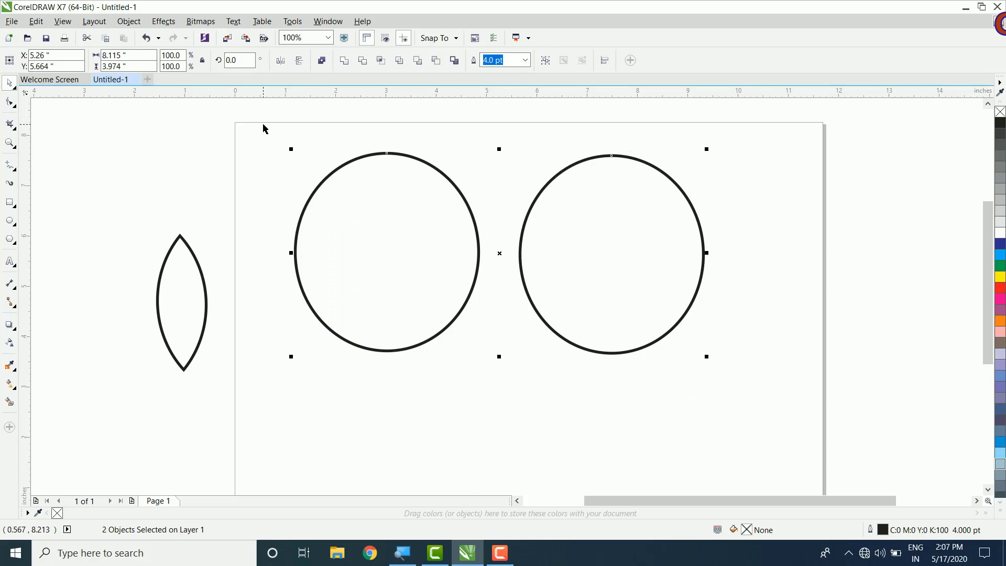
key("ctrl+a")
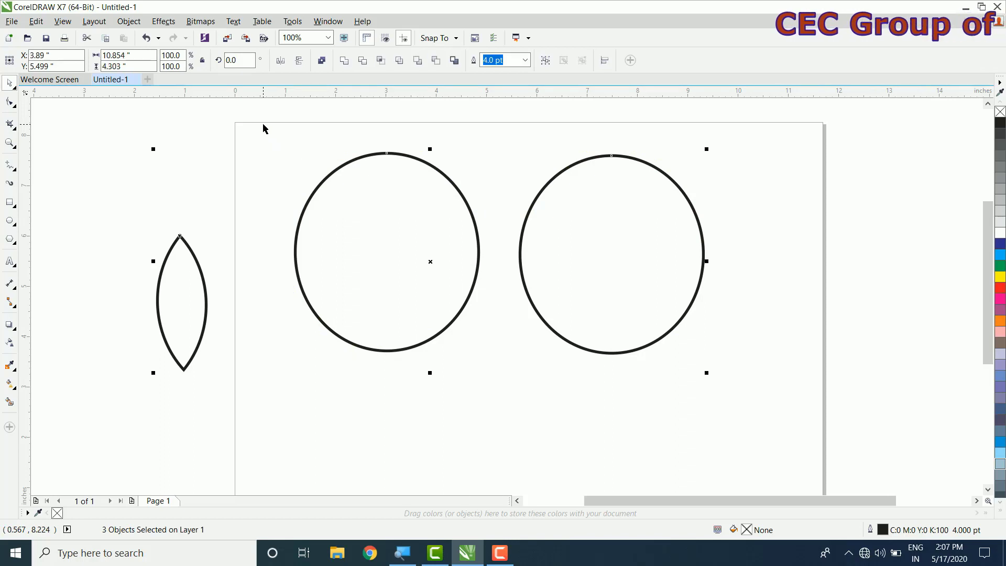
key("Delete")
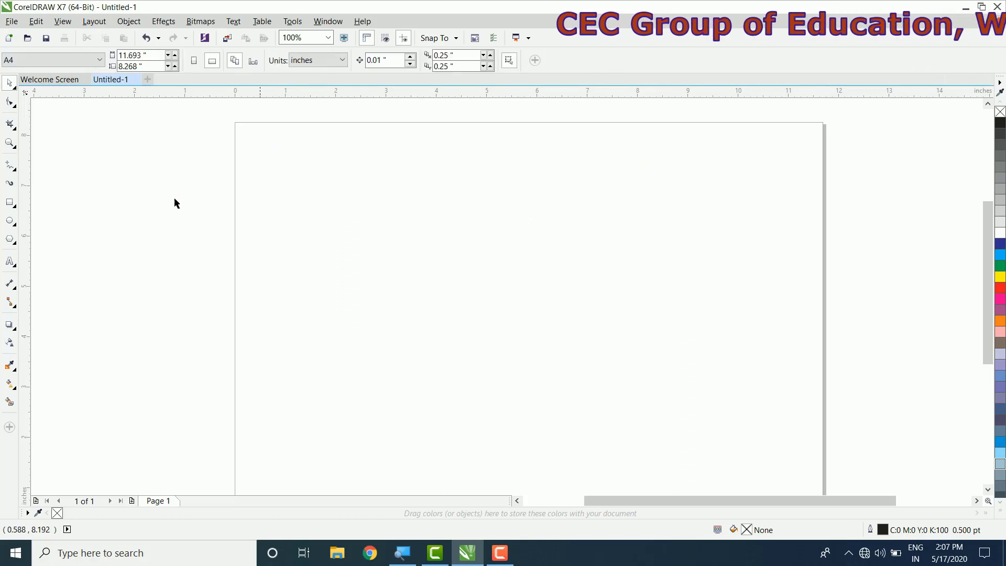
- Draw a rectangle about 2.57 by 2.25 in with a 4.0 pt outline and place an overlapping copy diagonally below it
left_click(10, 203)
left_click_drag(282, 167, 411, 281)
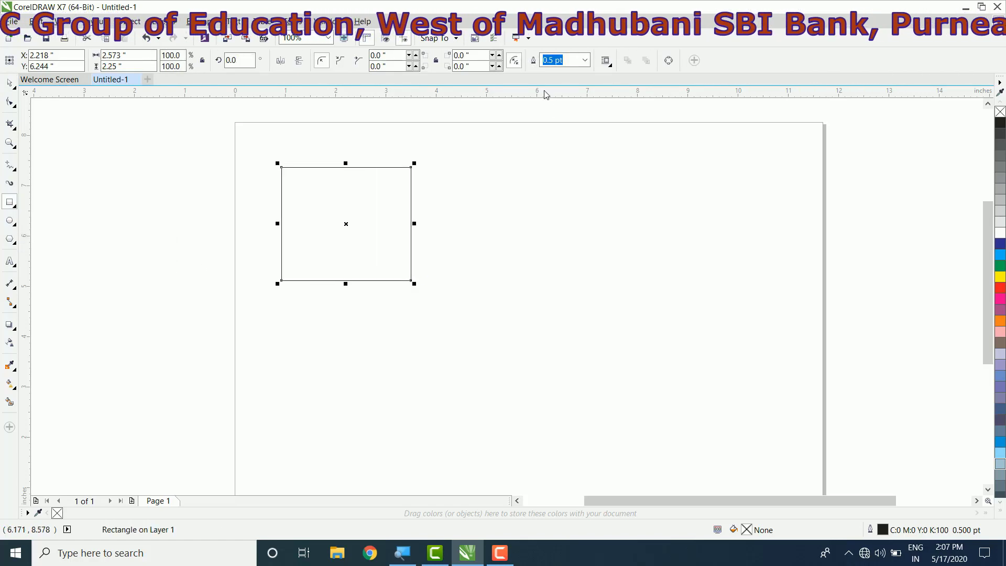
left_click(585, 61)
left_click(551, 155)
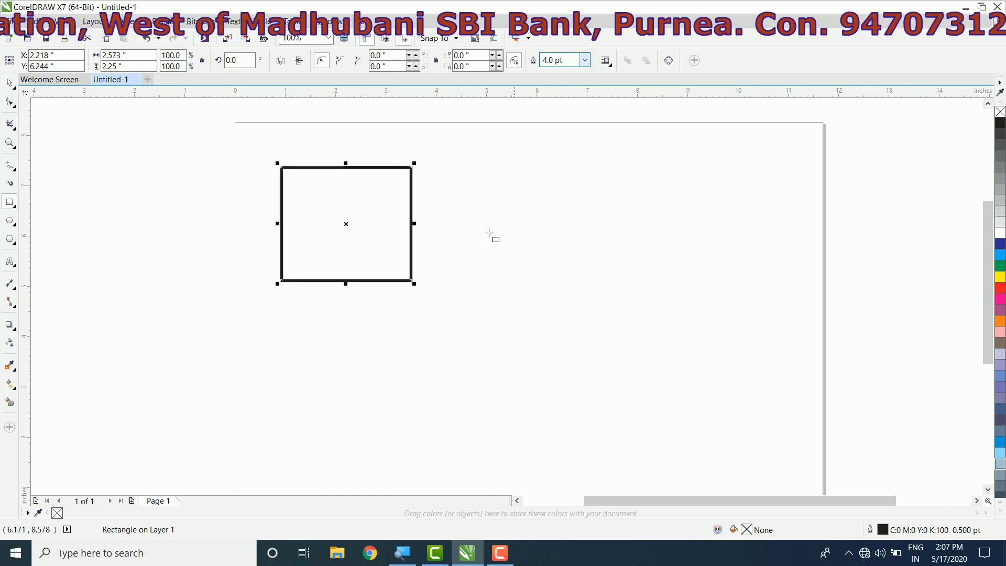
left_click_drag(347, 223, 410, 282)
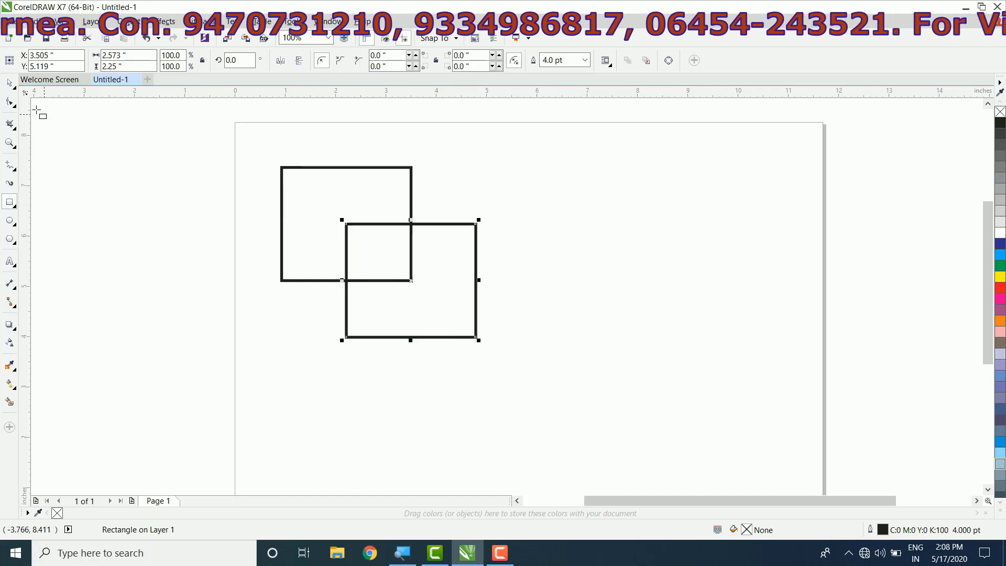
- Try welding the two overlapping rectangles into one outline and undo the weld
left_click(9, 83)
left_click_drag(229, 142, 547, 387)
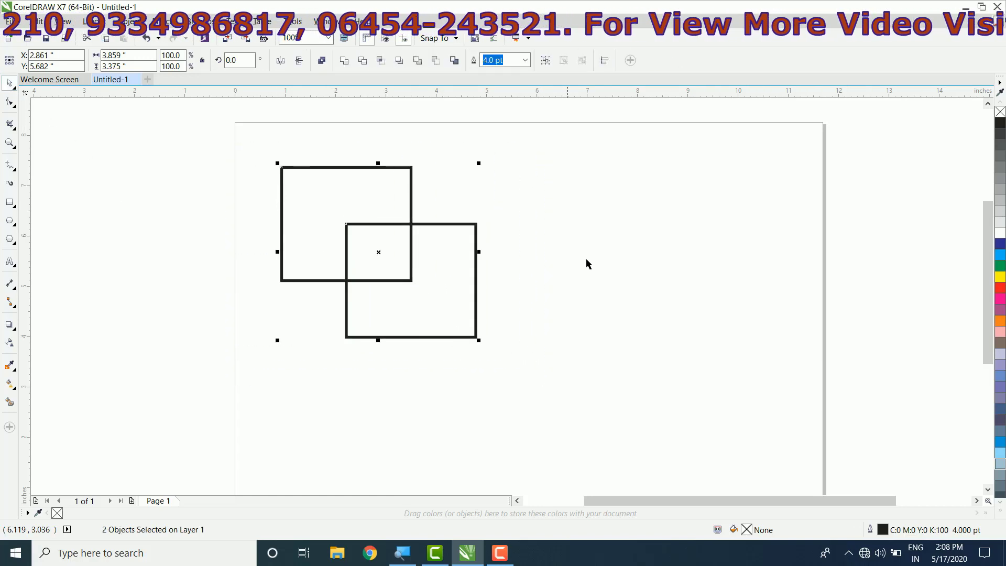
left_click(344, 61)
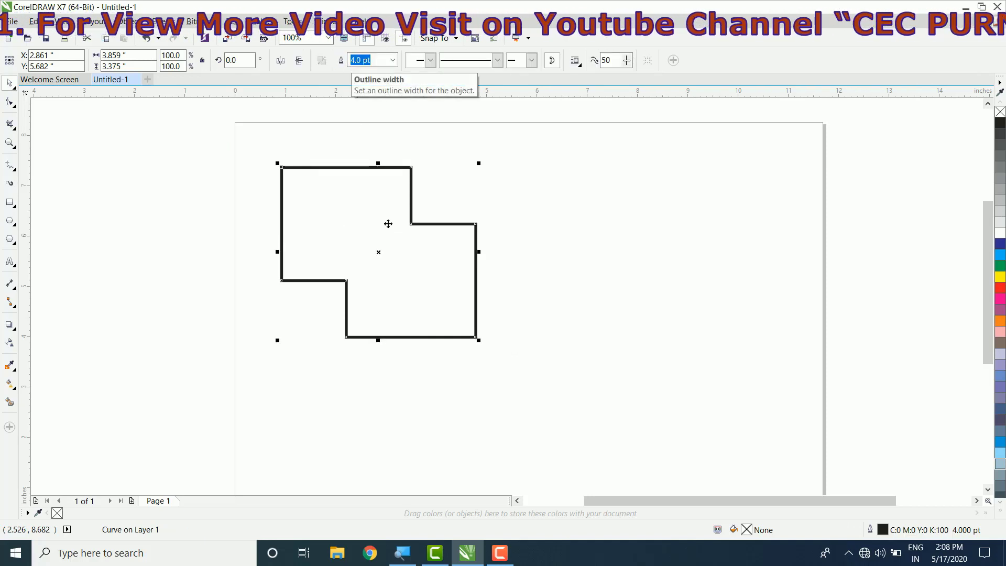
key("ctrl+z")
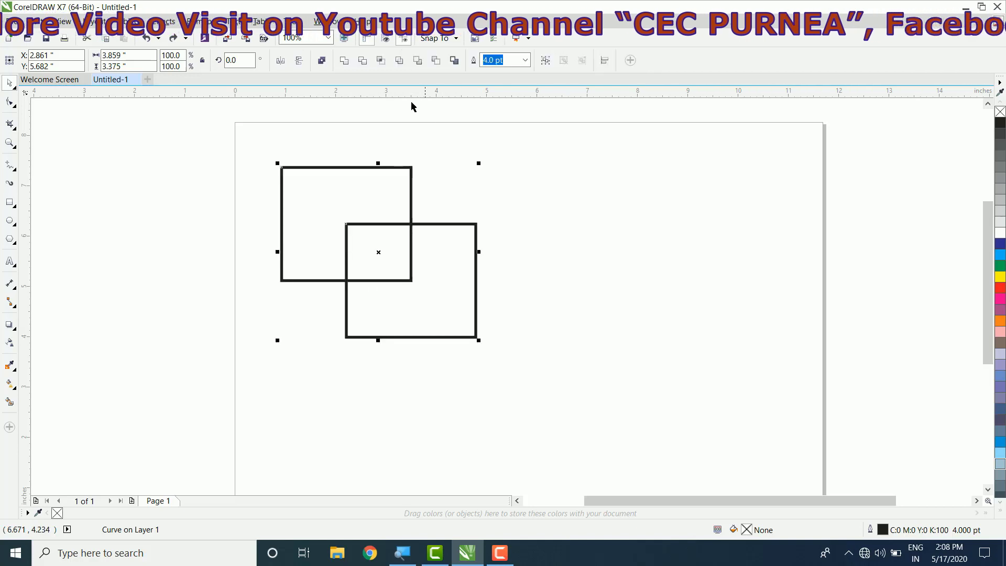
- Try trimming the upper-left rectangle with the overlapping one and pulling the trimmed piece away, and undo both changes
left_click(362, 61)
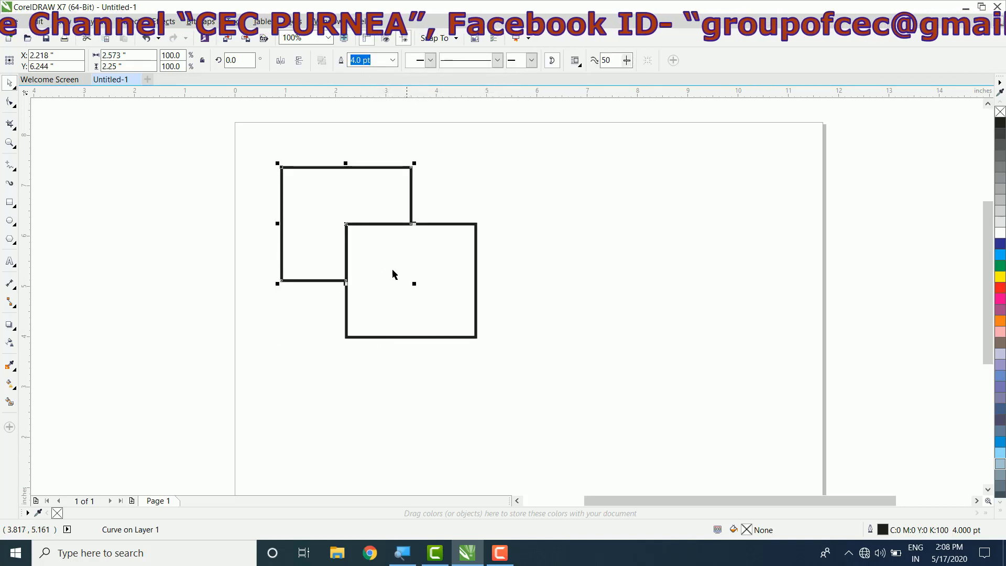
left_click_drag(337, 202, 245, 171)
key("ctrl+z")
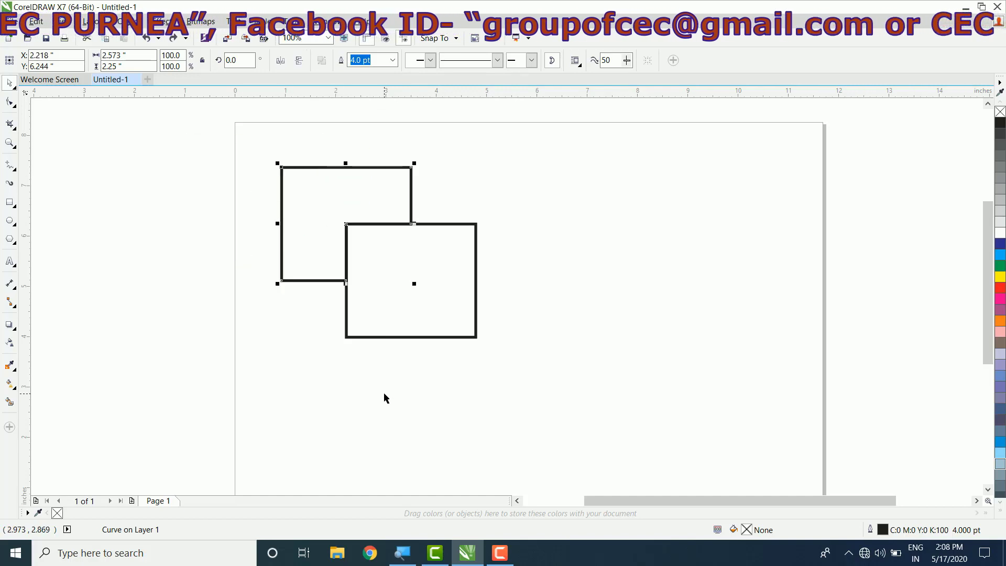
key("ctrl+z")
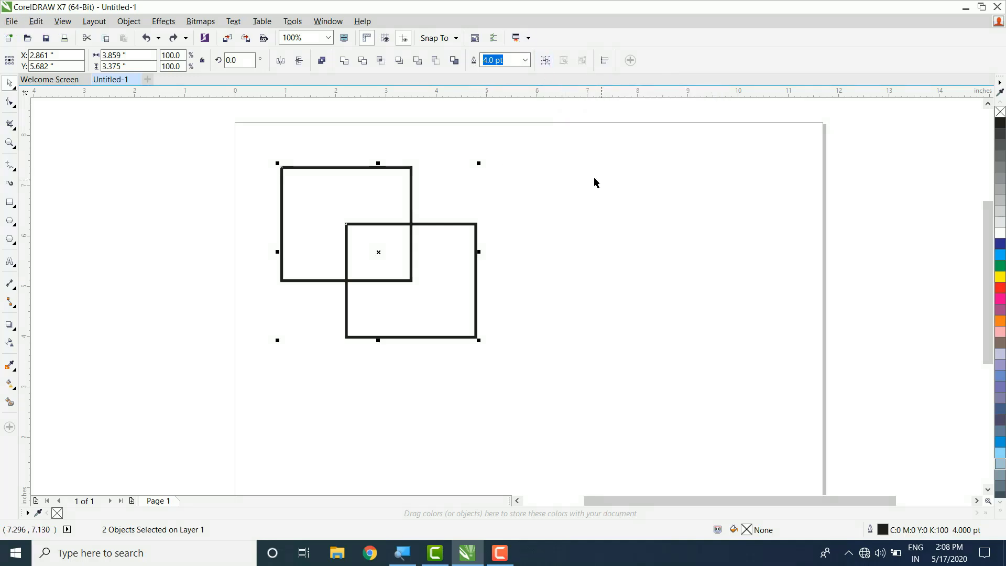
- Delete both overlapping rectangles from the page
left_click(609, 316)
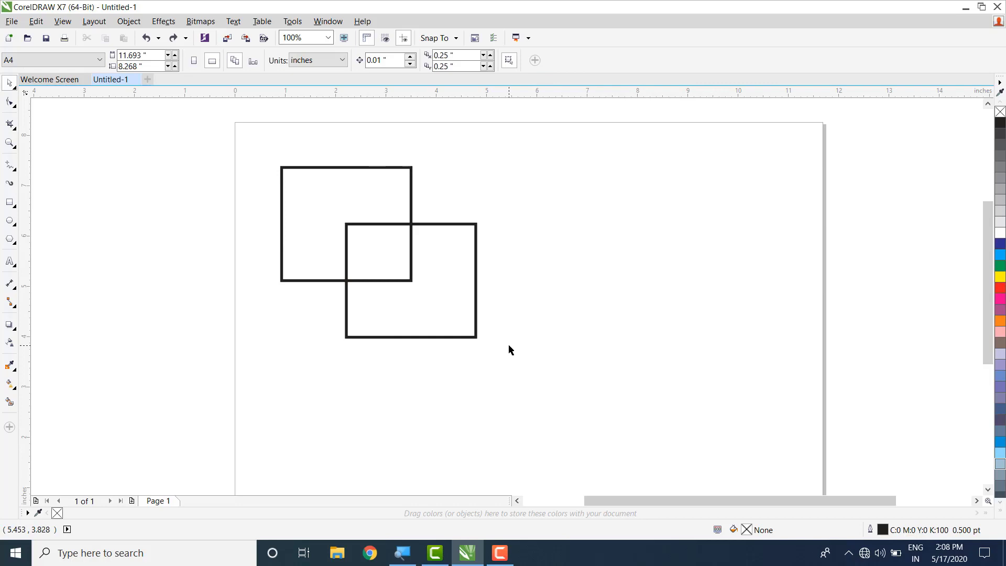
key("ctrl+a")
key("Delete")
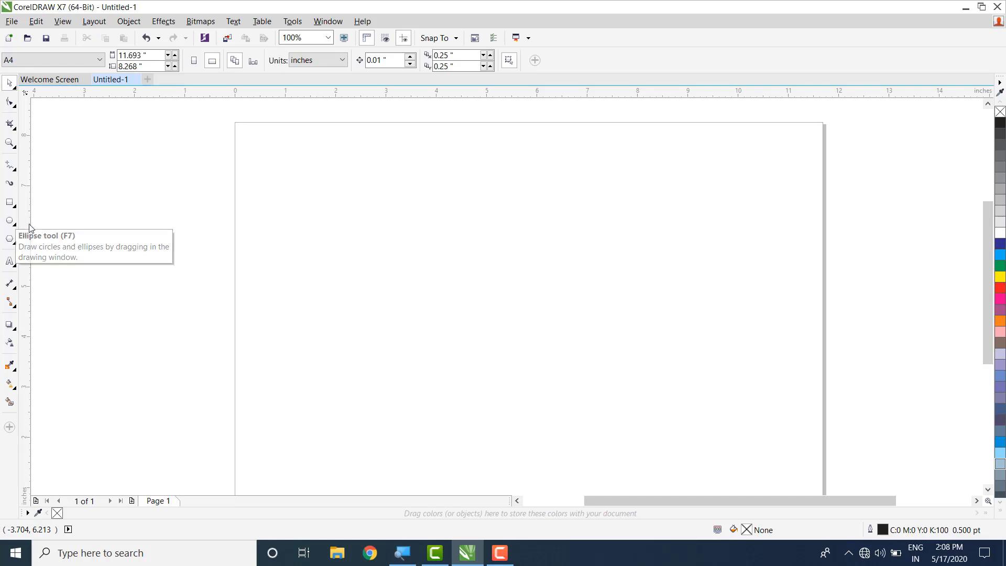
- Draw a circle about 3.05 in across near the page's upper-left corner and set its outline width to 4.0 pt
left_click(10, 220)
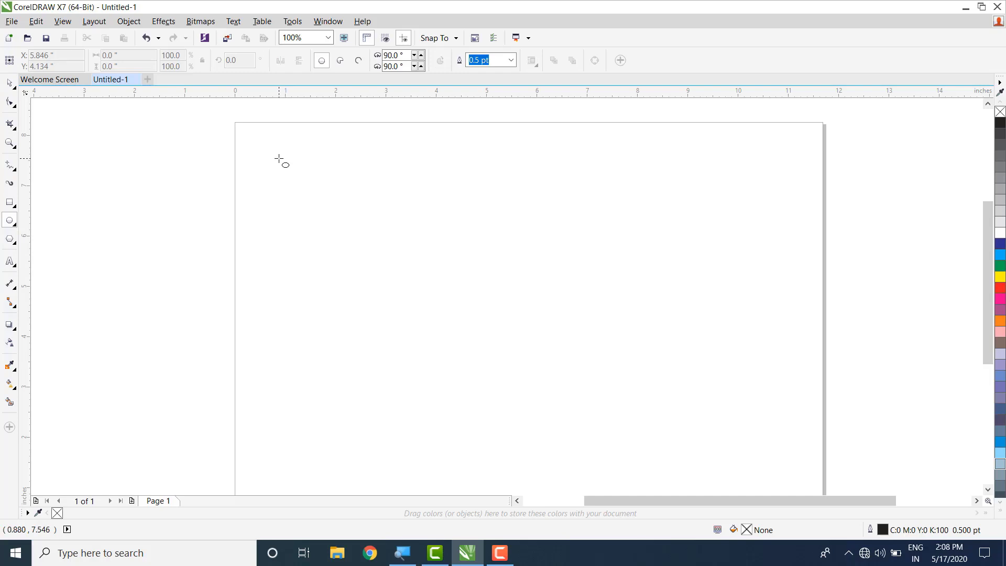
left_click_drag(273, 155, 400, 307)
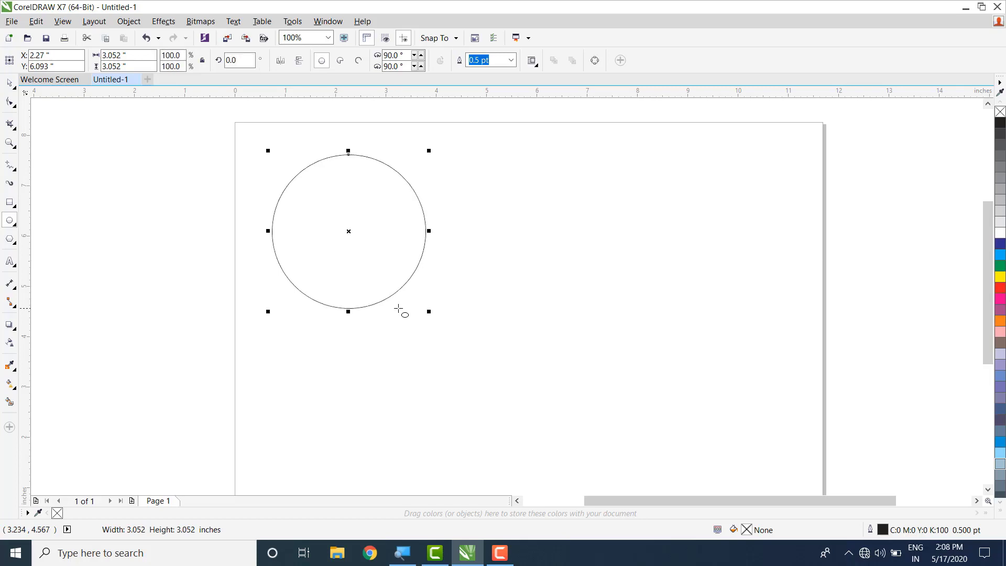
left_click(511, 61)
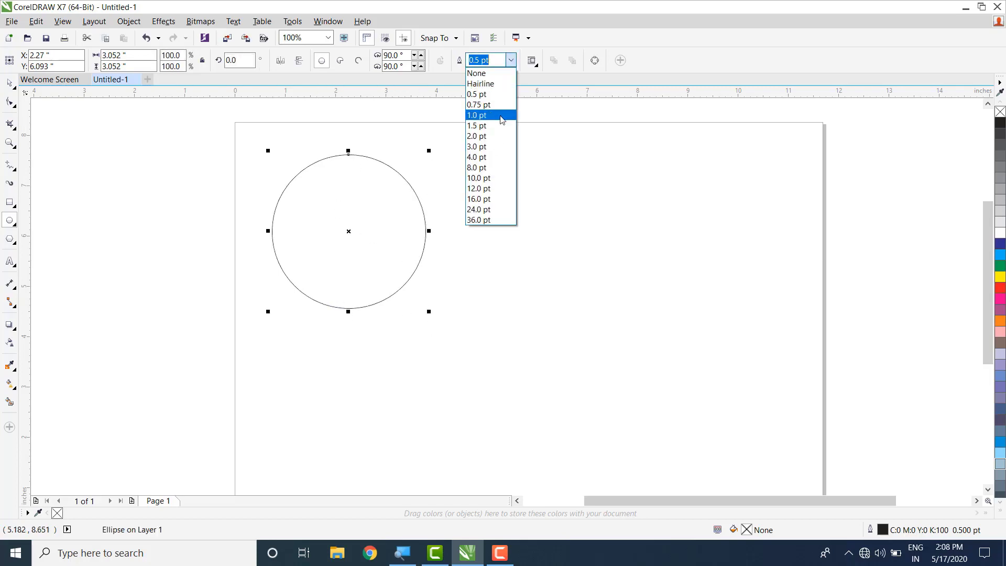
left_click(485, 157)
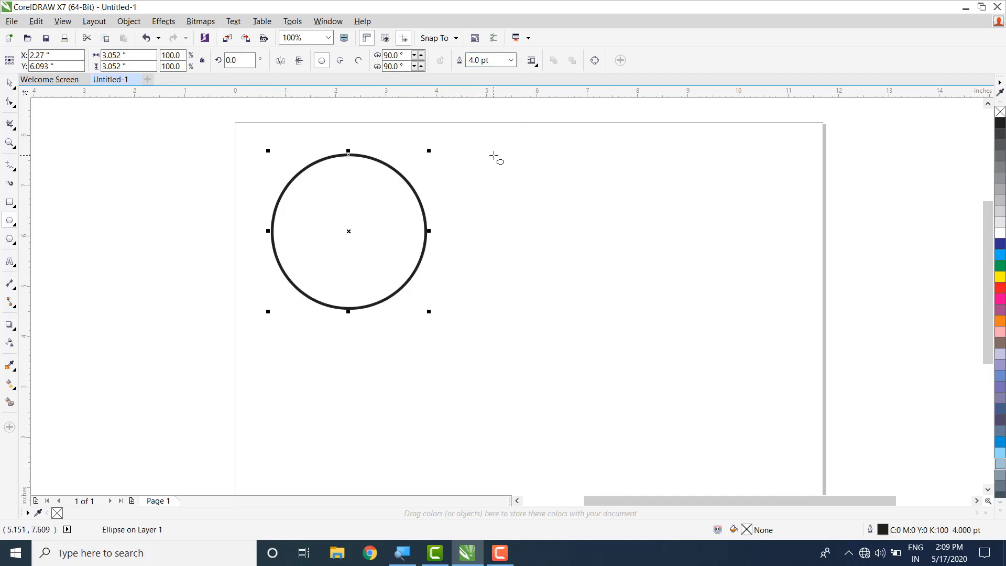
- Draw a second circle about 3.23 in across to the right of the first and set its outline width to 4.0 pt
left_click_drag(494, 154, 656, 317)
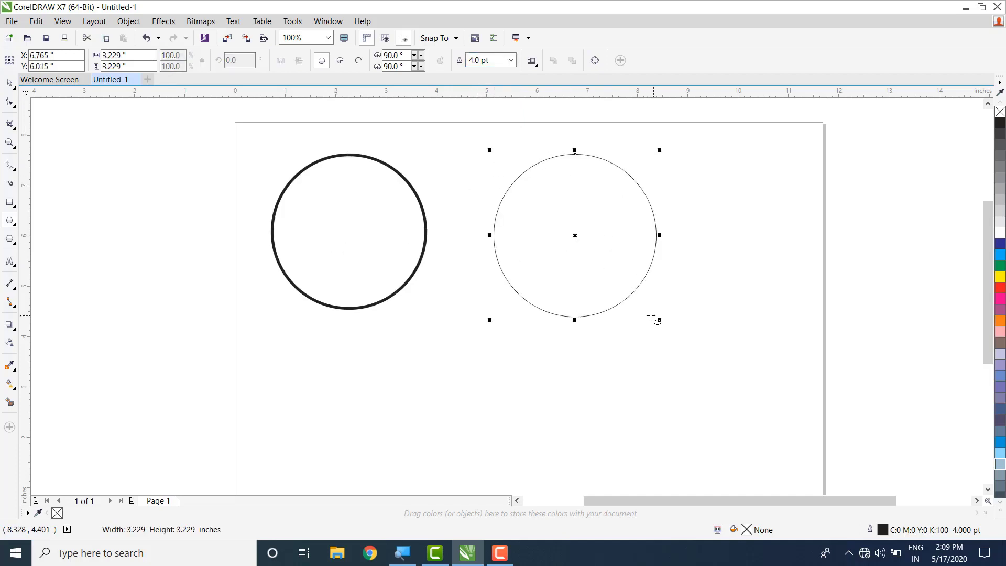
left_click(511, 60)
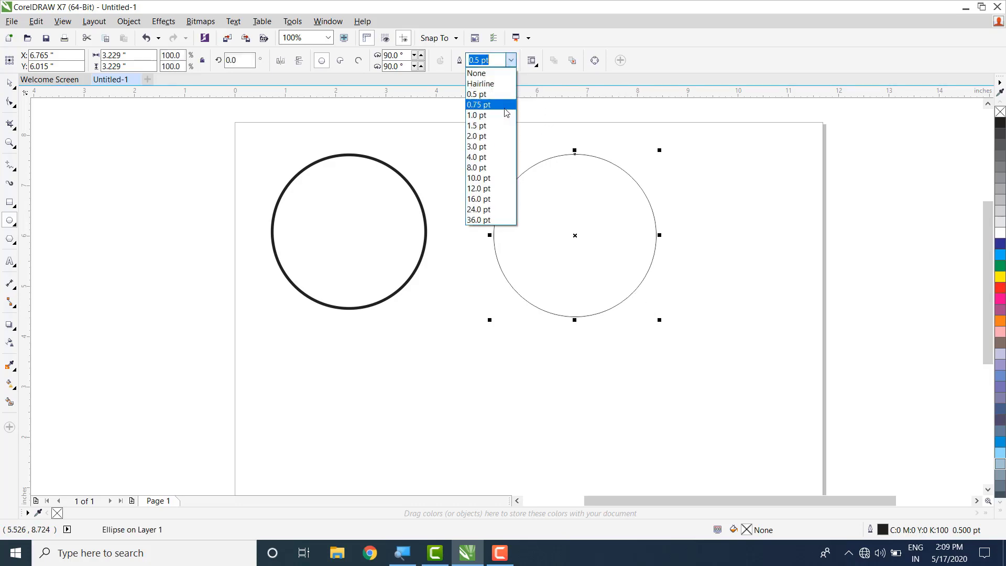
left_click(496, 157)
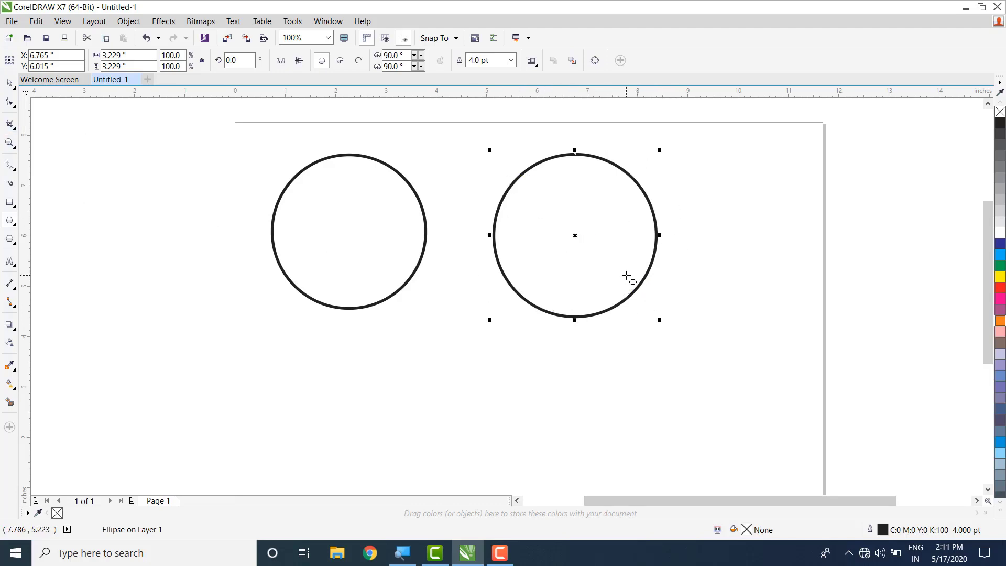
- Add a concentric copy about 0.79 in across inside the right-hand circle and place a vertical guideline through their shared centre
left_click(11, 84)
left_click_drag(660, 322, 600, 272)
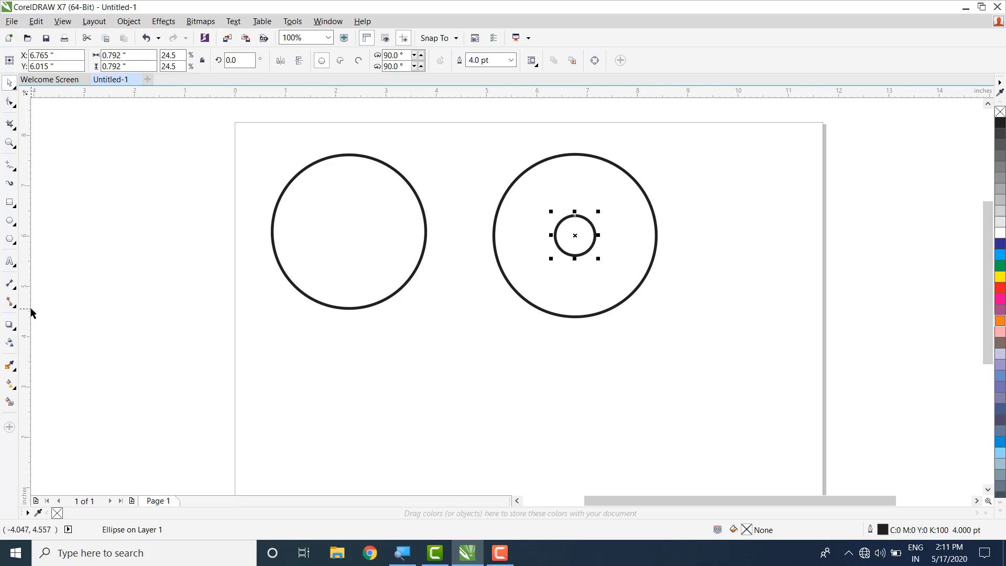
left_click_drag(43, 315, 576, 341)
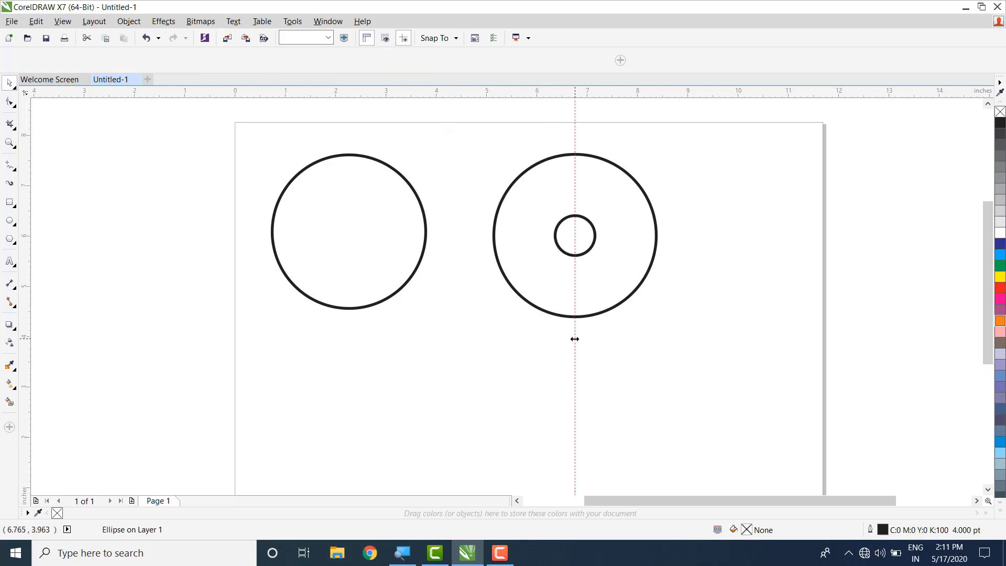
left_click(581, 227)
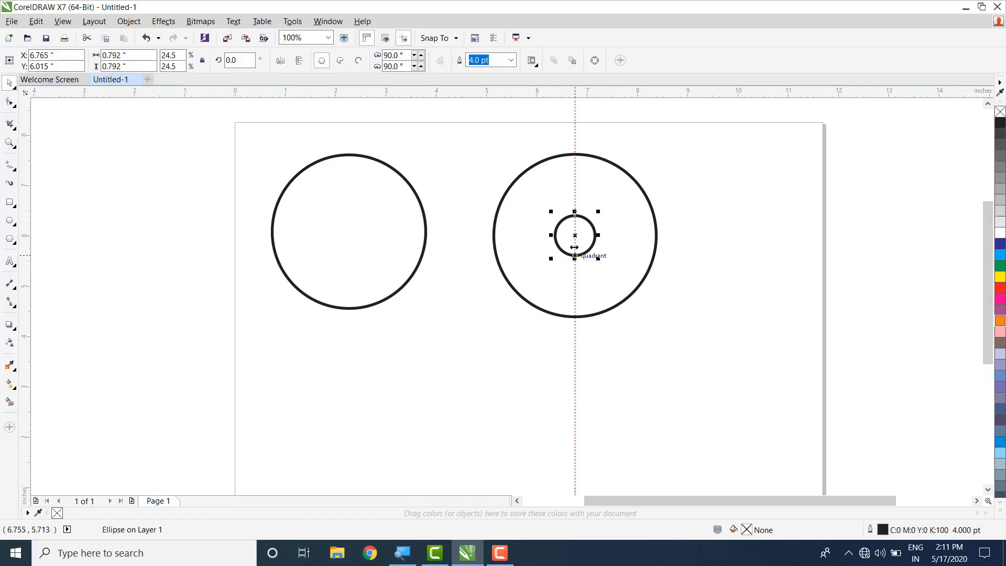
scroll(575, 244, "up", 2)
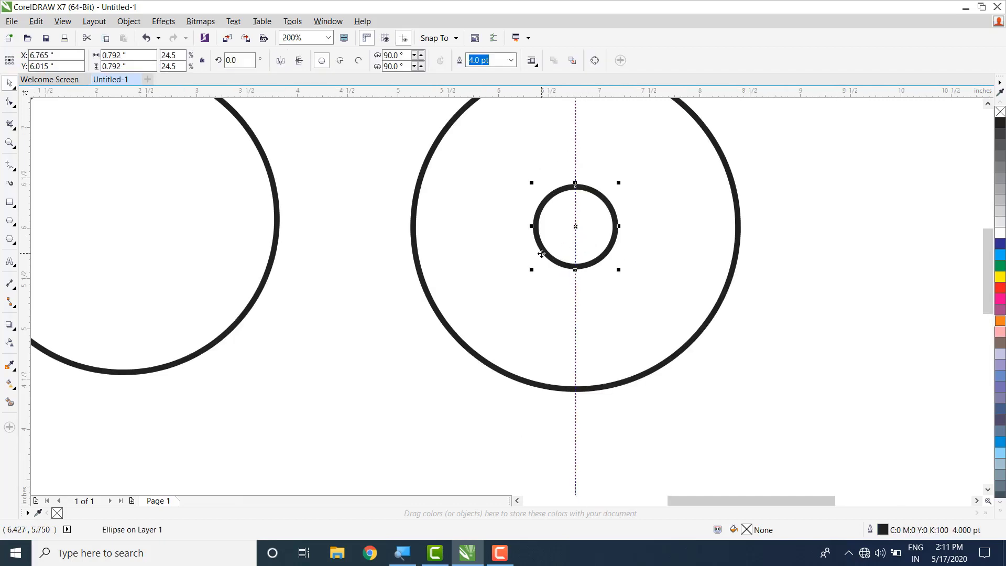
scroll(557, 254, "down", 2)
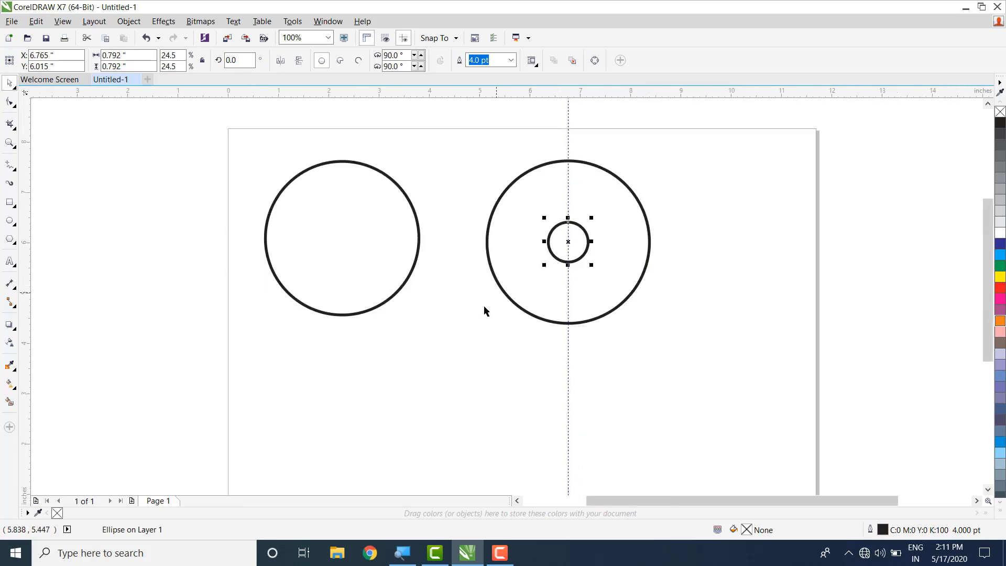
- Draw a narrow rectangle about 0.18 by 1.42 in along the guideline, from the small circle to just below the large circle's edge
left_click(9, 205)
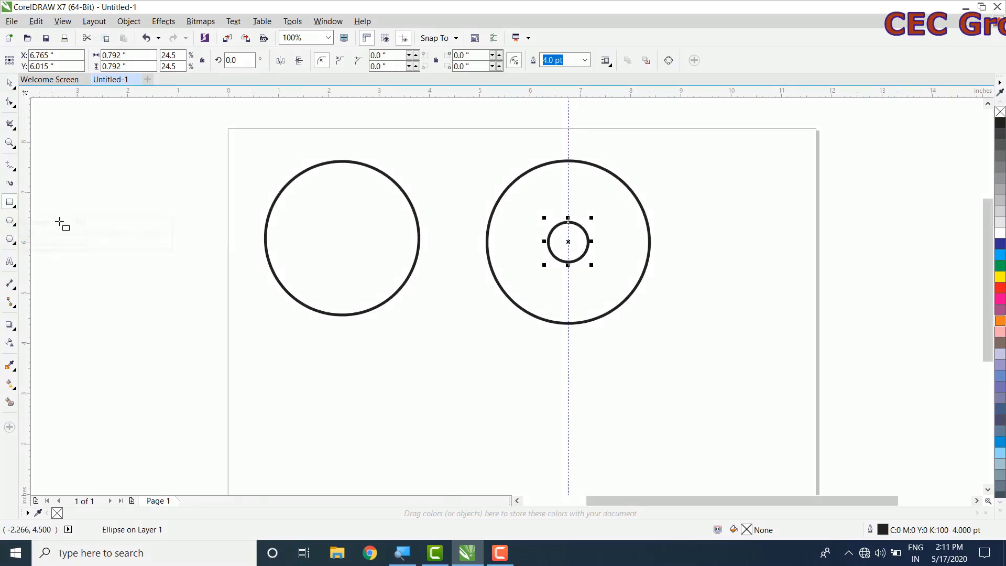
left_click_drag(563, 257, 573, 329)
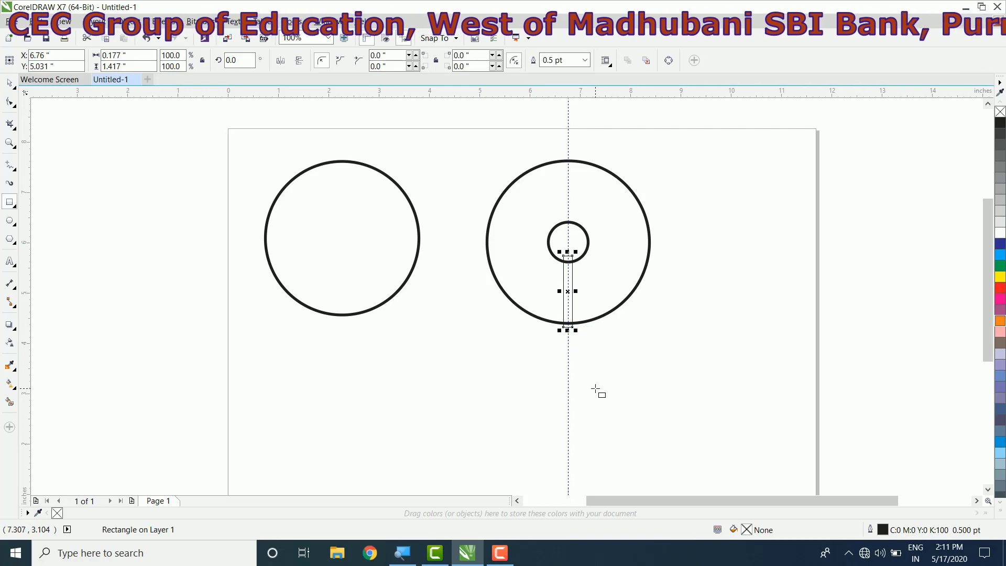
left_click(10, 85)
left_click(718, 316)
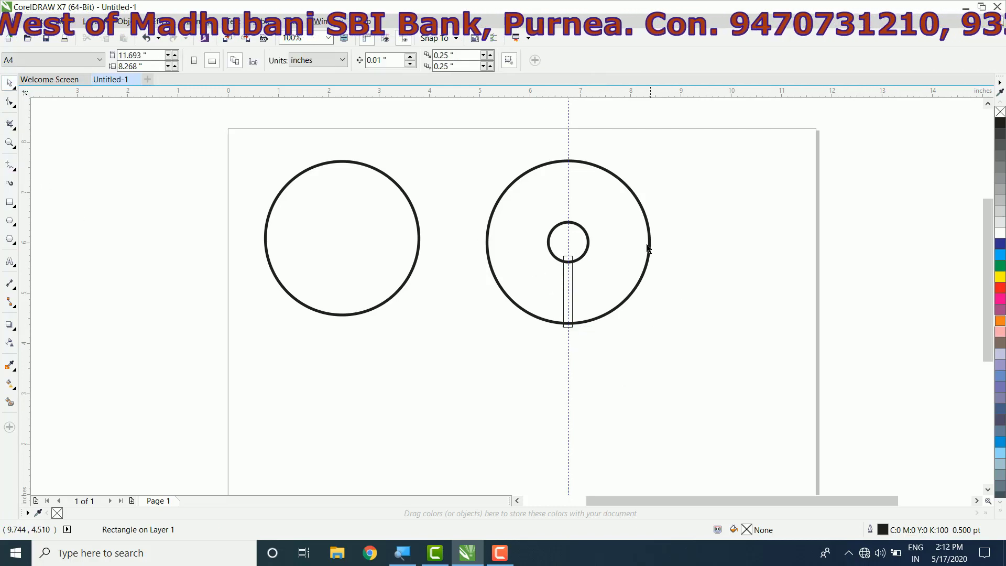
- Colour the fill and outline of the large right-hand circle cyan
left_click(620, 225)
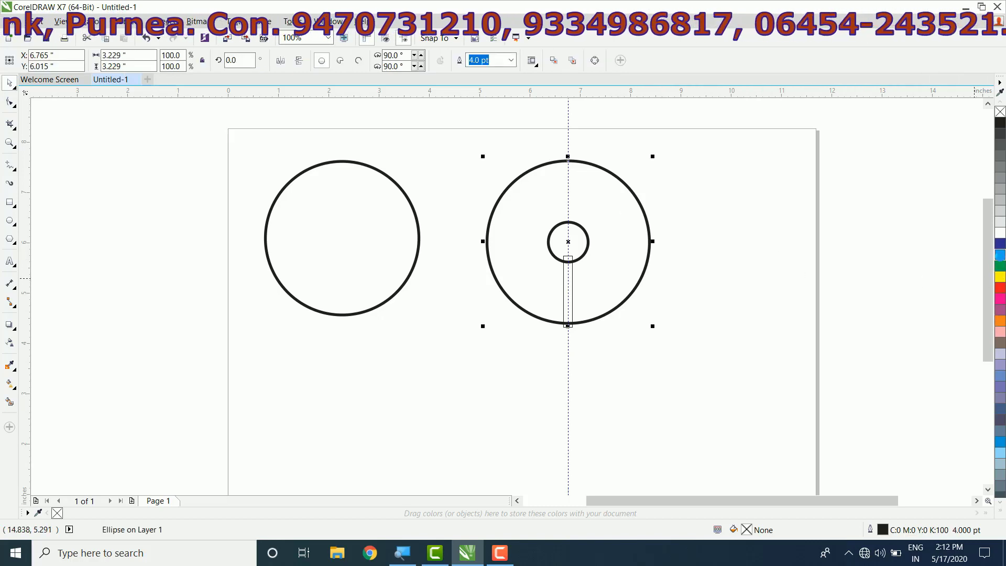
left_click(1001, 257)
right_click(1000, 257)
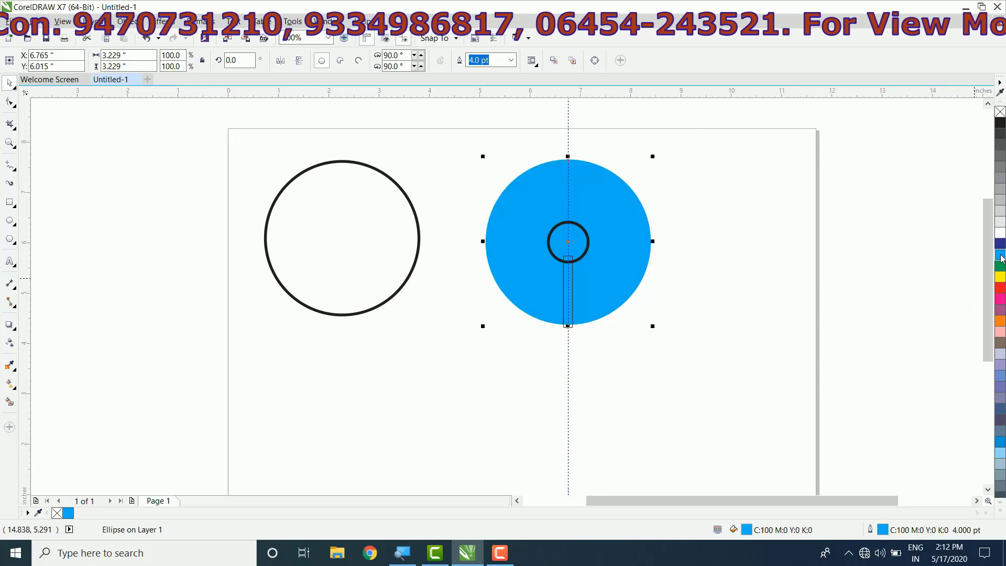
- Colour the fill and outline of the small inner circle white
left_click(586, 240)
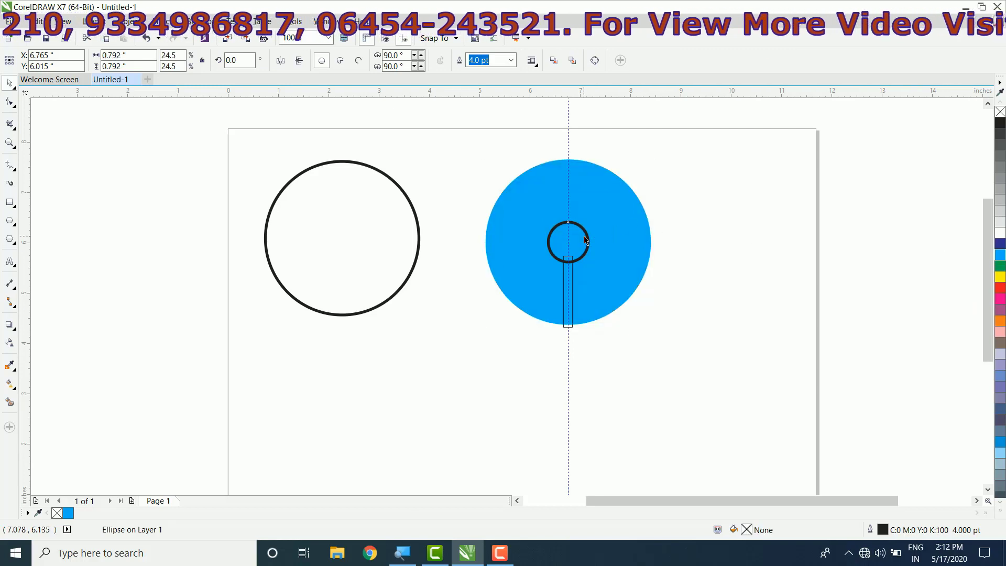
left_click(1001, 233)
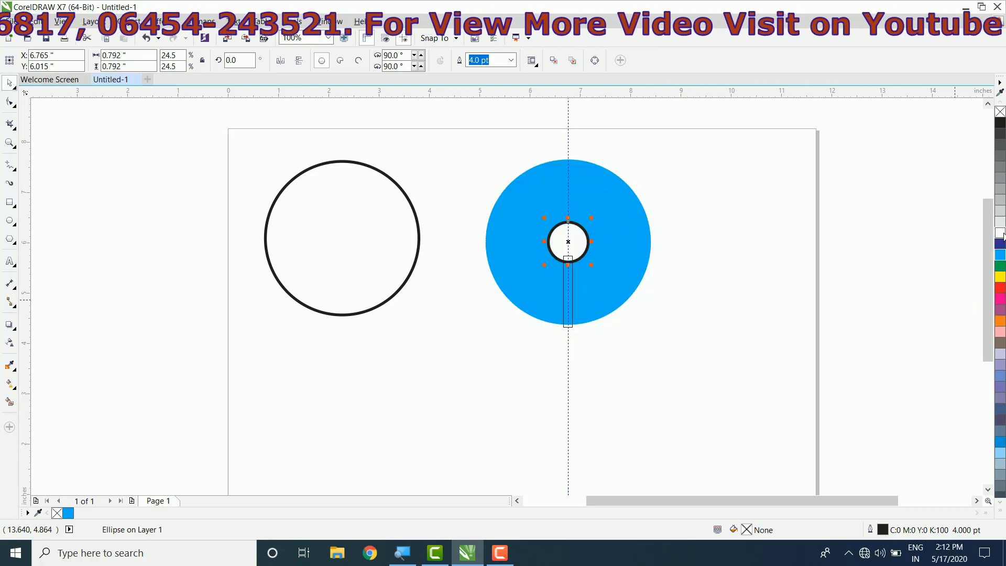
right_click(1001, 233)
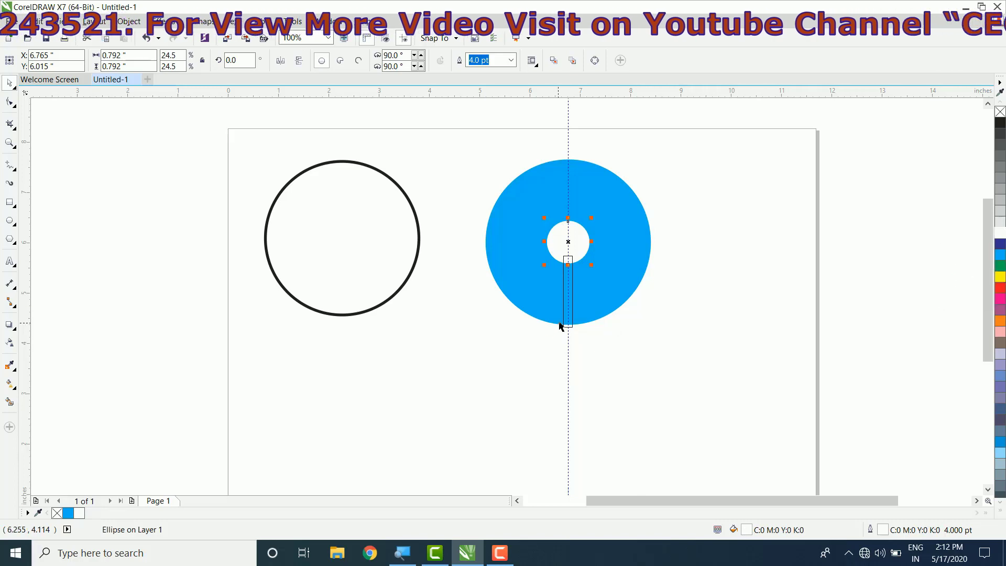
- Colour the fill and outline of the narrow vertical rectangle white
left_click_drag(568, 314, 572, 327)
left_click(1001, 244)
left_click(1002, 236)
right_click(1002, 236)
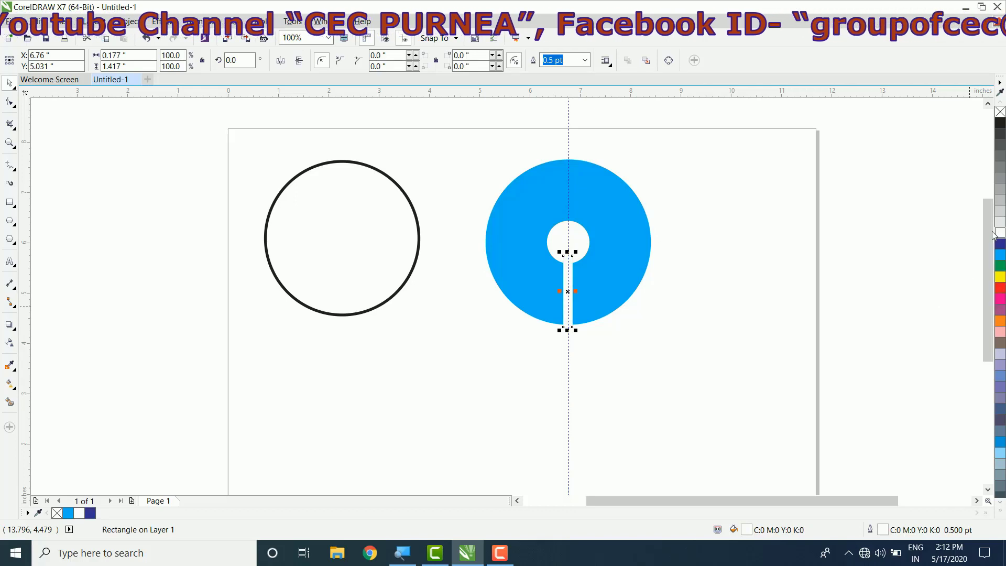
- Group the cyan circle, white circle and white bar, and move the group to about X 9.18, Y 6.22 in
left_click(721, 246)
left_click_drag(731, 121, 443, 382)
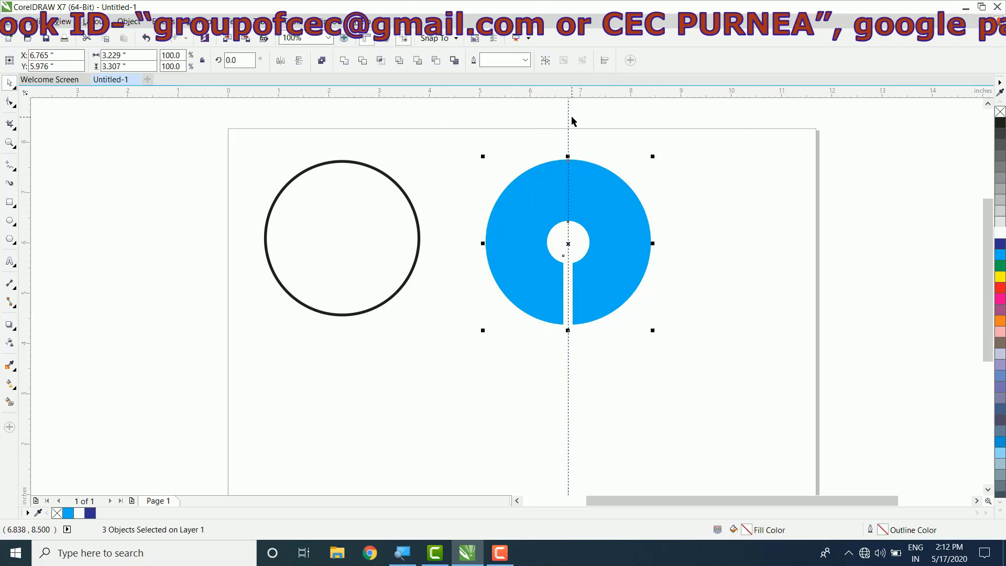
left_click(545, 64)
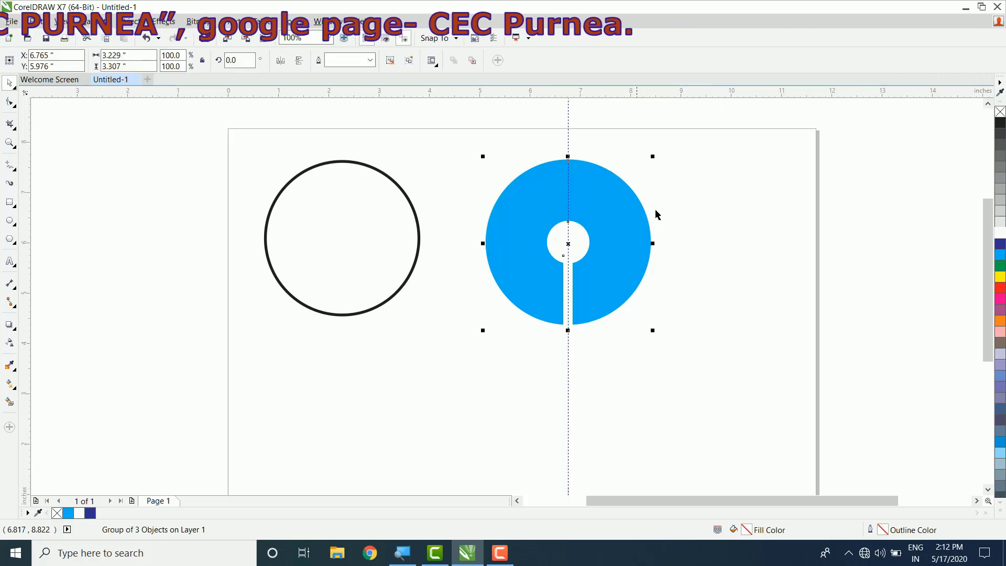
left_click_drag(641, 242, 732, 234)
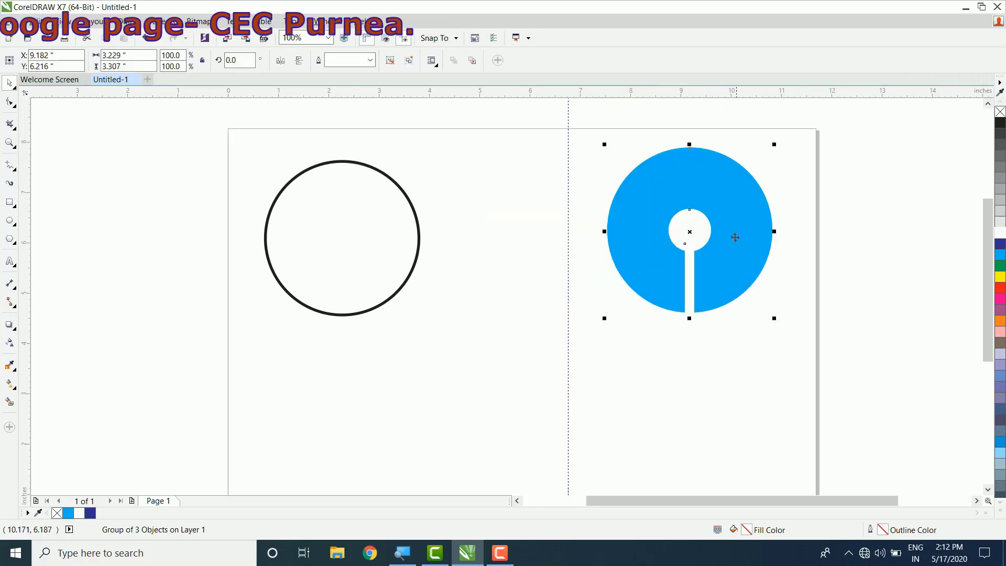
left_click(771, 361)
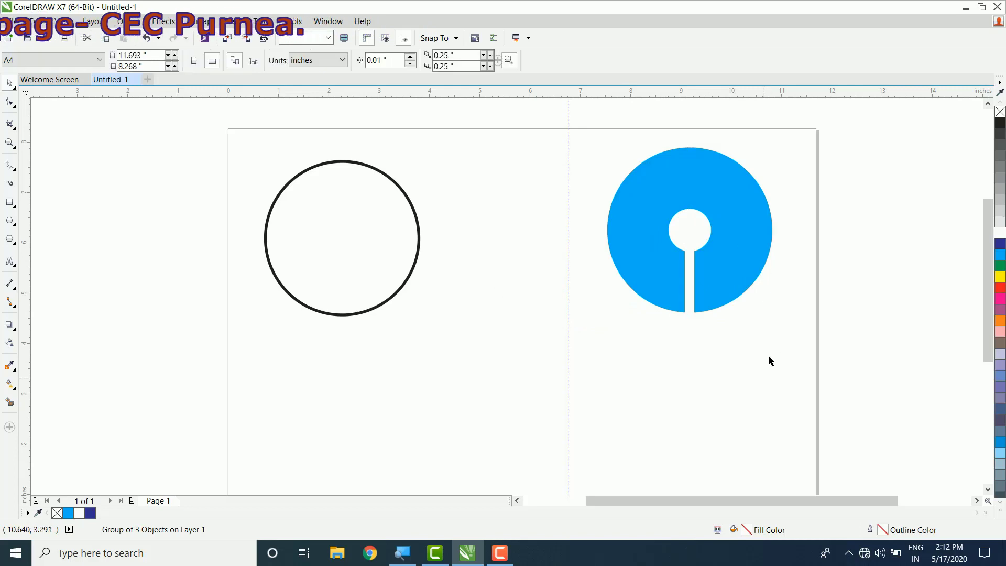
- Scale the grouped emblem down proportionally to about 68.5%, keeping its upper-left corner in place
left_click(749, 281)
left_click_drag(773, 322, 736, 267)
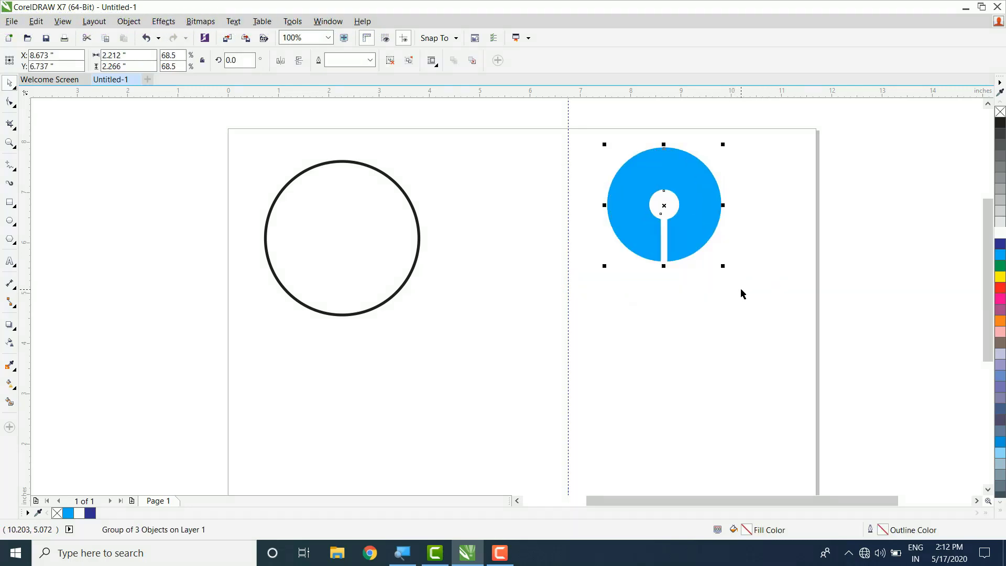
left_click(679, 358)
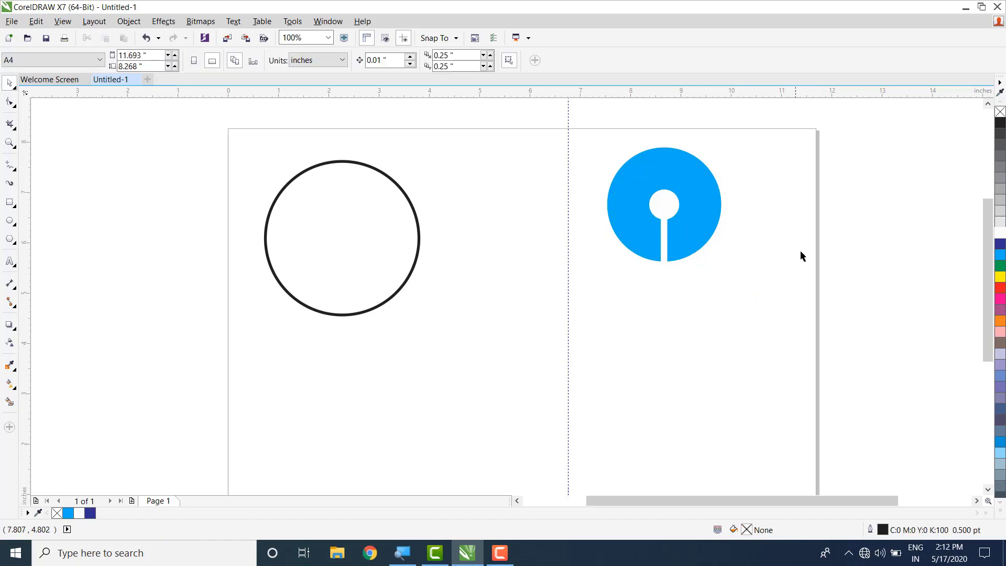
- Add the artistic text "SBI" and place it centred inside the emblem's white inner circle
left_click(10, 261)
left_click(618, 291)
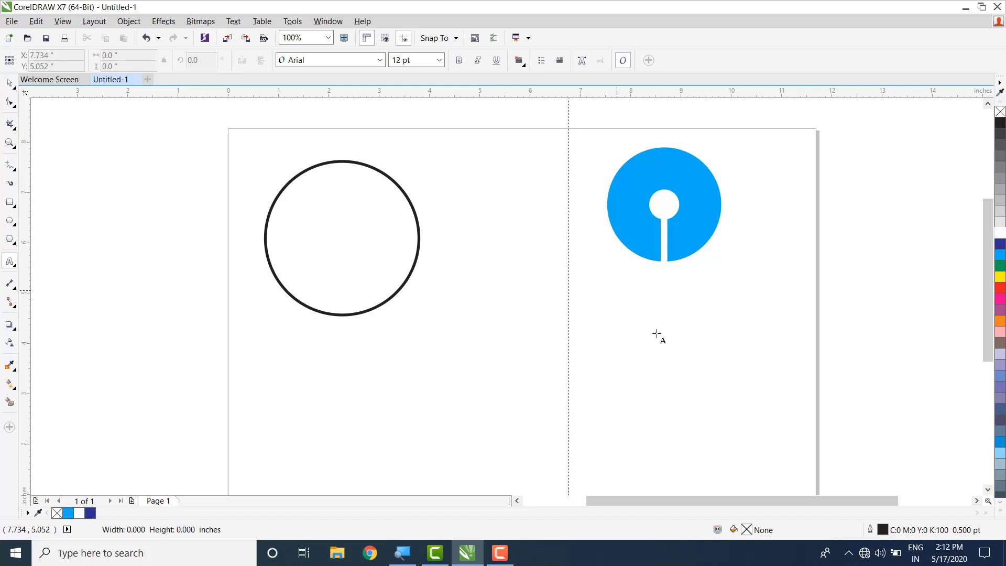
type("SBI")
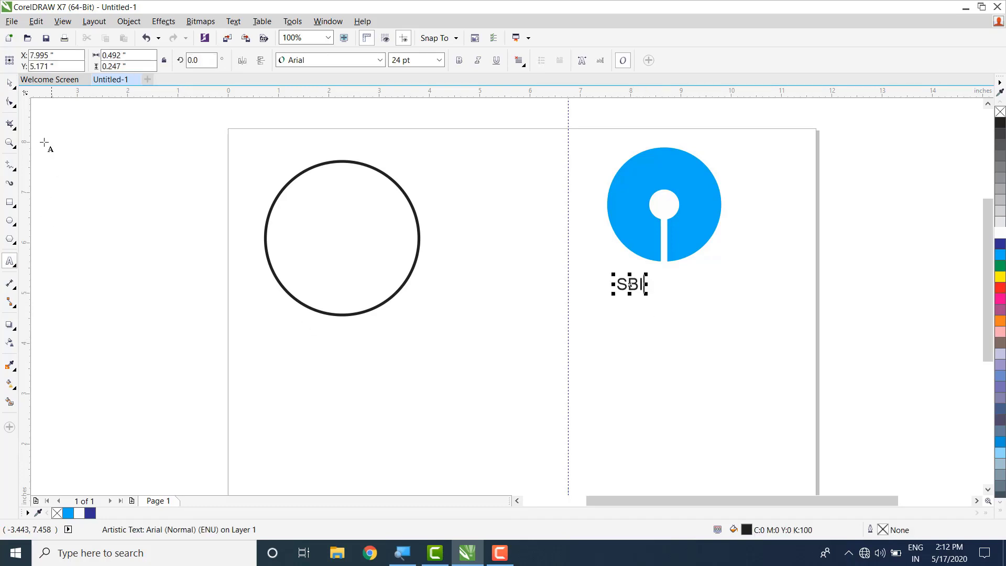
key("ctrl+space")
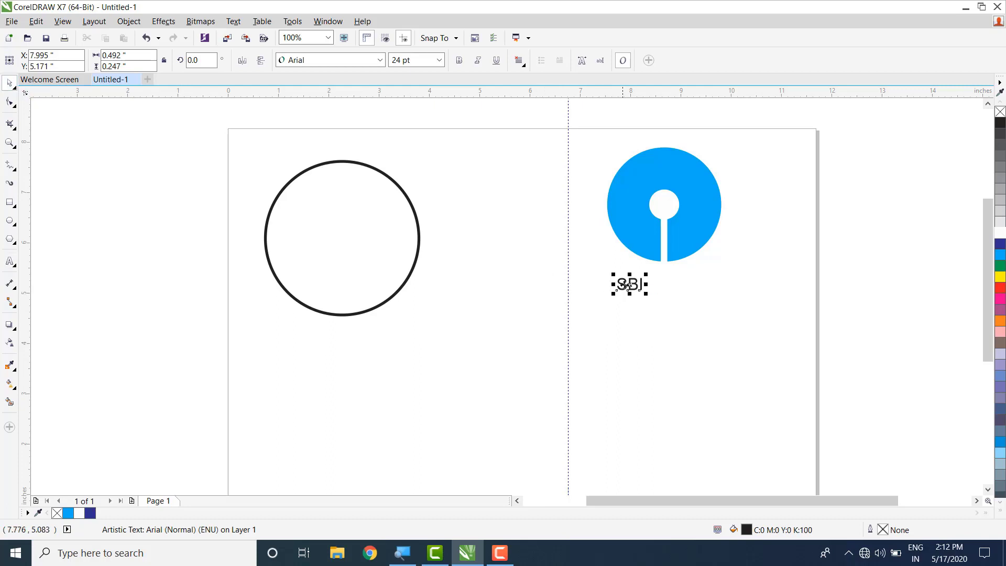
left_click_drag(645, 279, 665, 204)
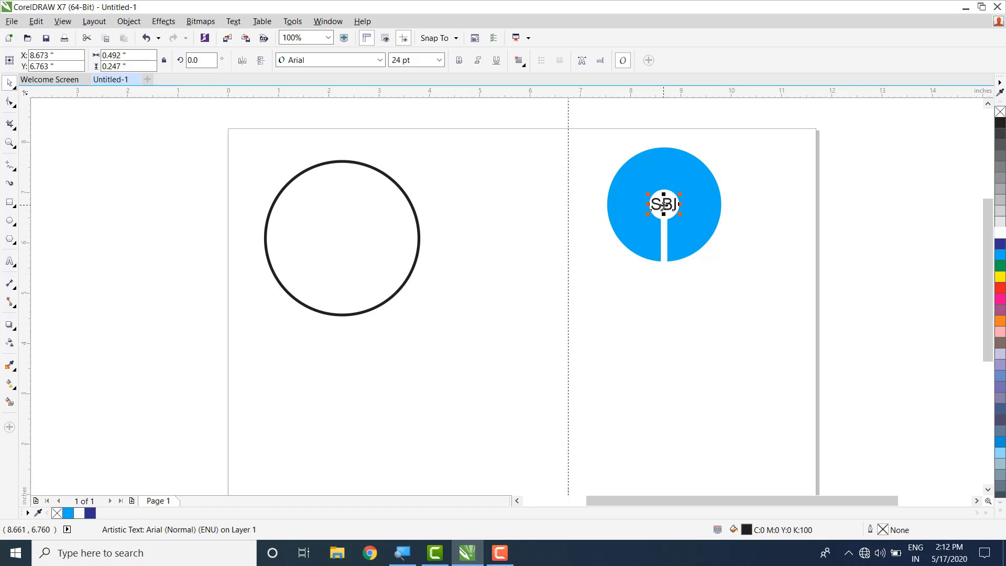
- Colour the fill and outline of the SBI text dark blue (C100 M100 Y0 K0)
left_click(1002, 245)
right_click(1001, 246)
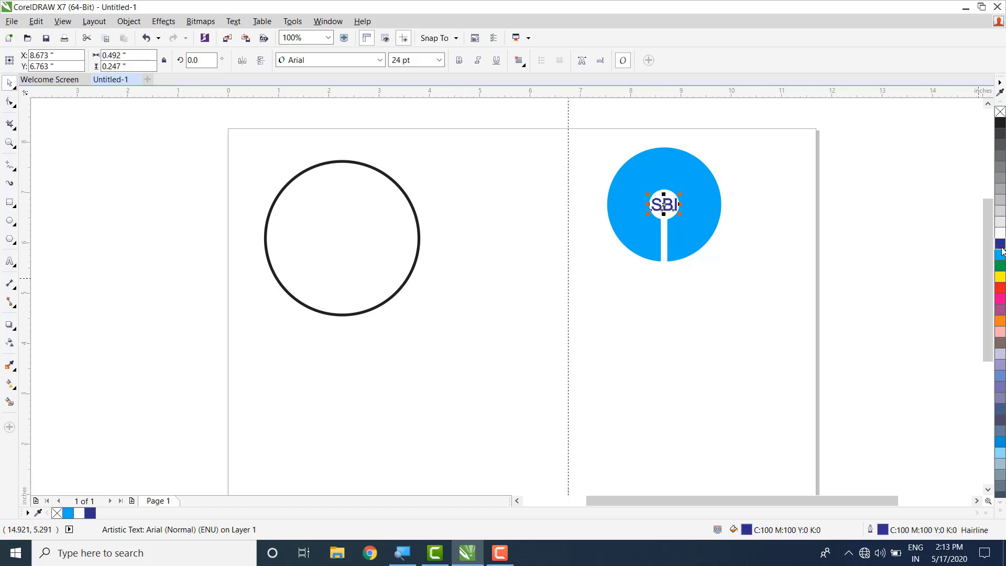
left_click(766, 279)
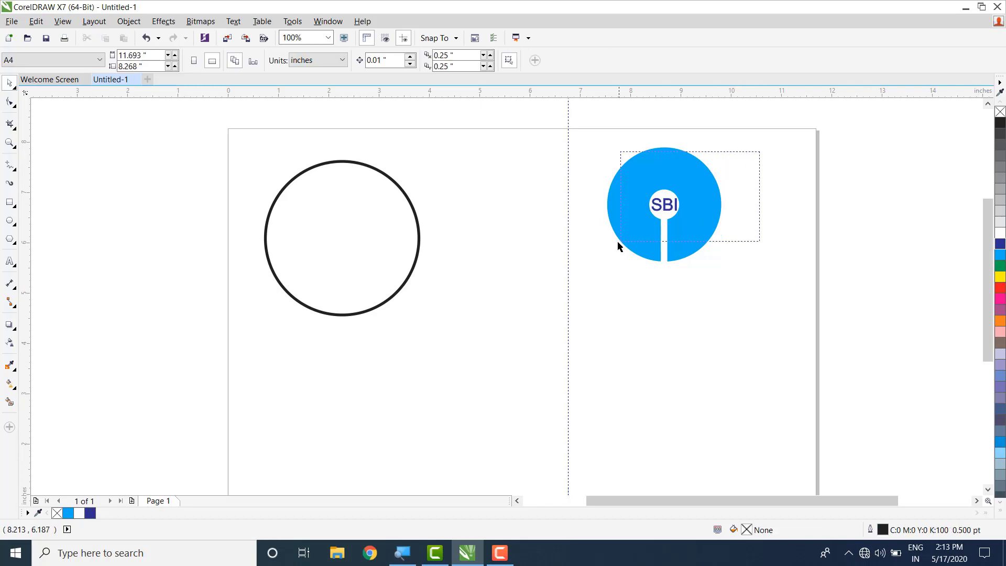
left_click_drag(628, 238, 621, 238)
left_click(695, 287)
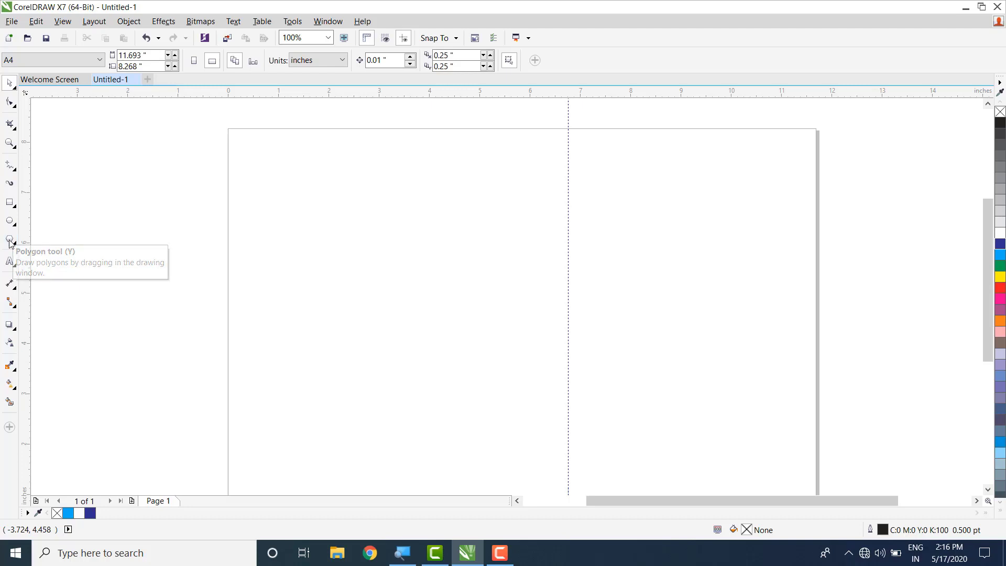
- Draw a five-sided polygon about 2.83 by 2.59 in near the page's upper-left area
left_click(9, 241)
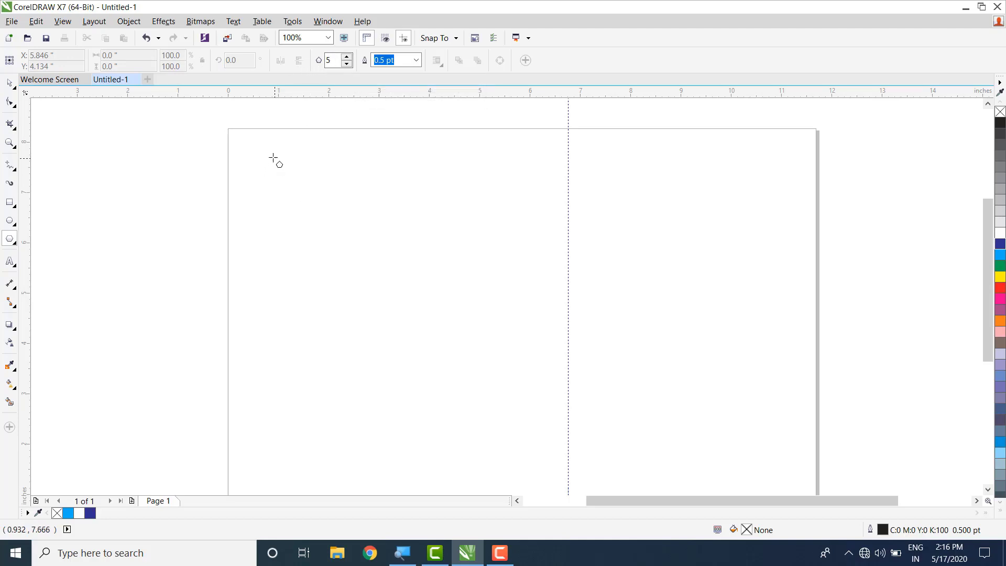
left_click_drag(261, 155, 409, 297)
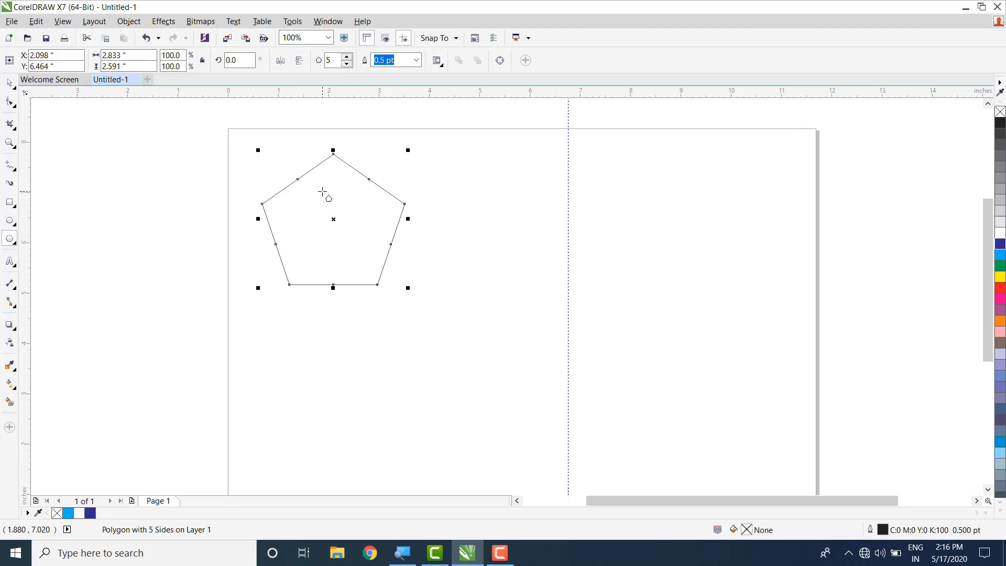
- Try different side counts on the polygon, raising the number beyond 7 and reducing it to 3
left_click(347, 58)
left_click(347, 58)
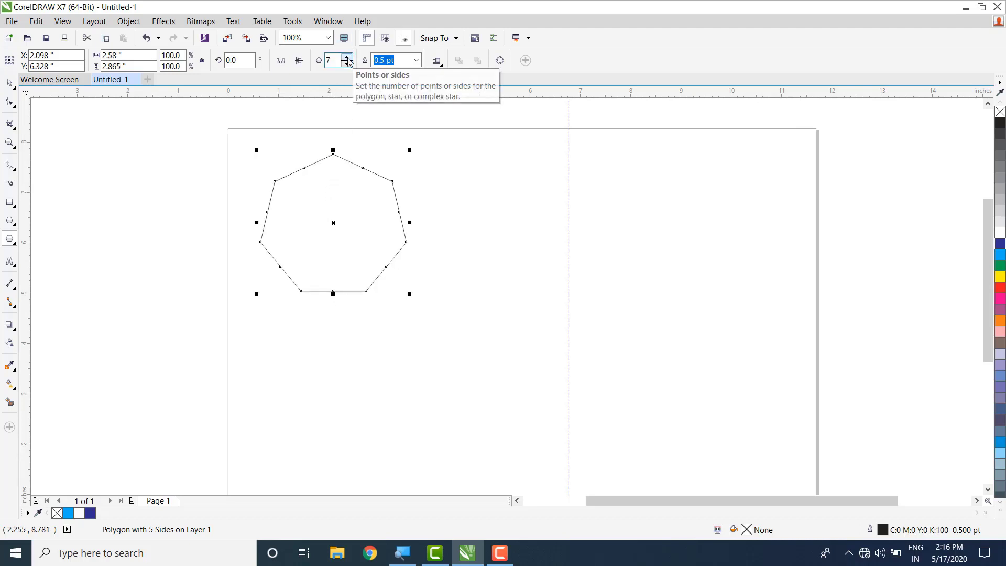
left_click(347, 58)
left_click(347, 58)
left_click(347, 58)
left_click(347, 58)
left_click(347, 58)
left_click(347, 58)
left_click(348, 64)
left_click(348, 64)
left_click(348, 64)
left_click(348, 63)
left_click(348, 64)
left_click(348, 64)
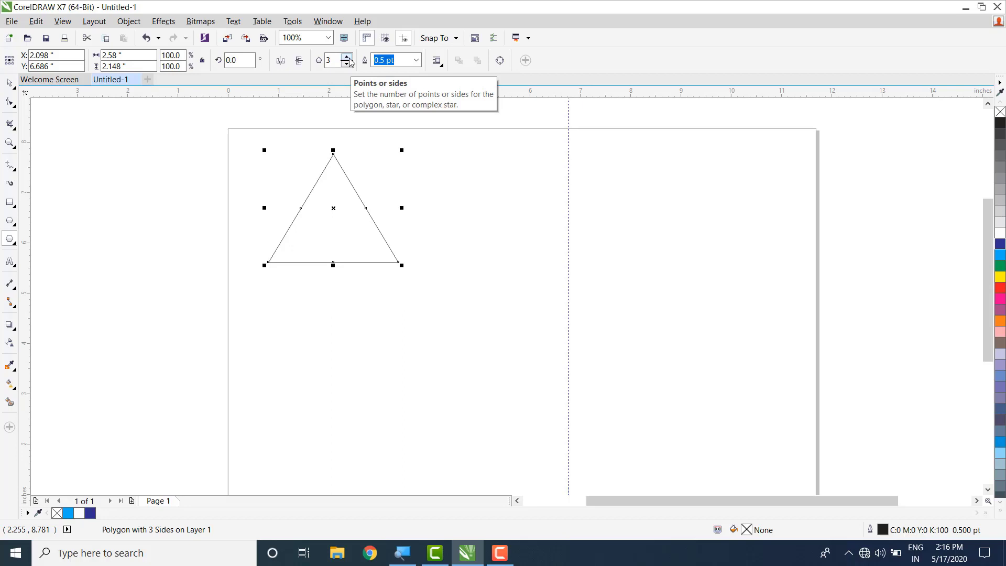
- Raise the polygon's number of sides to 15
left_click(347, 57)
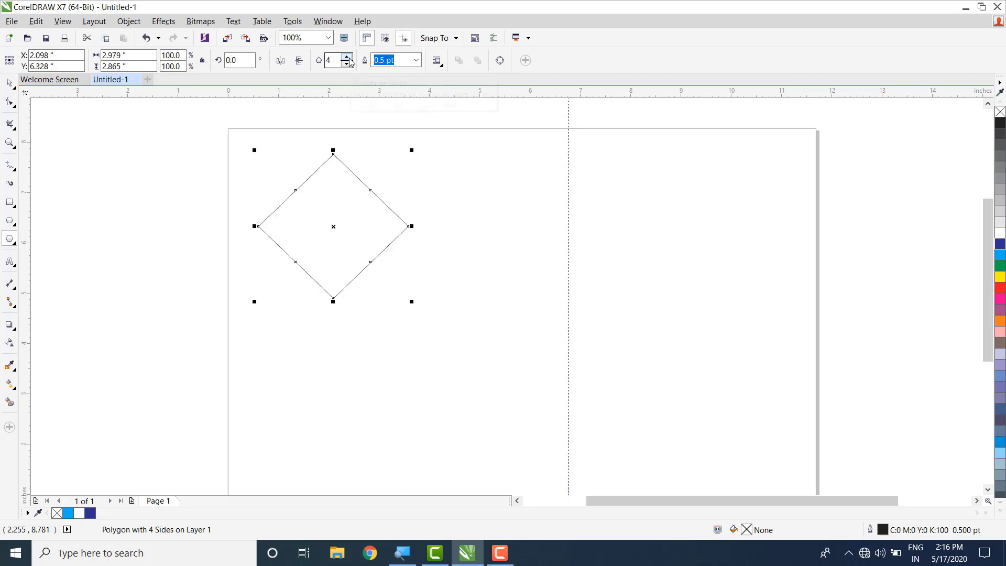
left_click(348, 57)
left_click(347, 57)
left_click(348, 58)
left_click(347, 58)
left_click(348, 58)
left_click(347, 58)
left_click(348, 58)
left_click(349, 59)
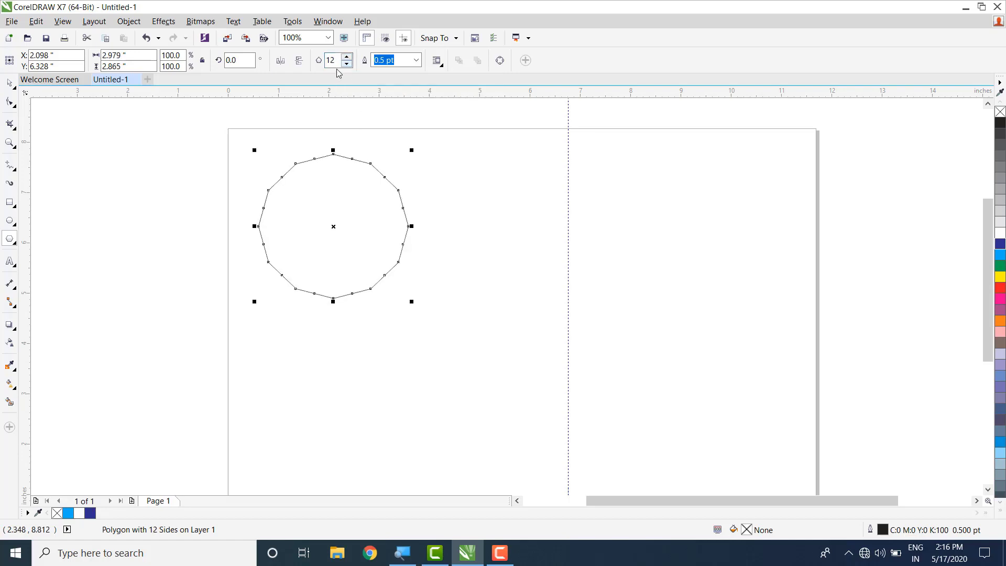
left_click(347, 57)
left_click(347, 57)
left_click(347, 57)
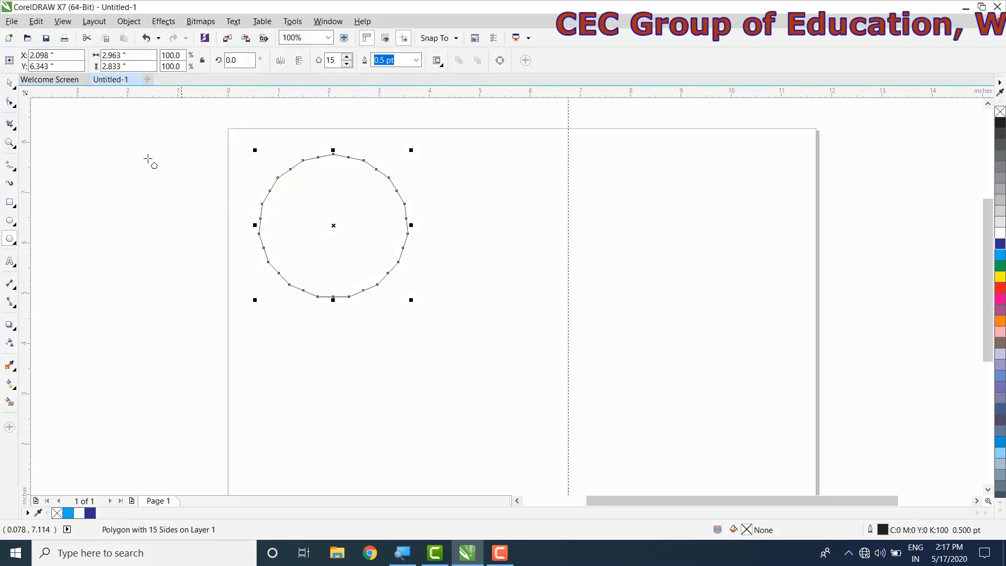
- Reshape the 15-sided polygon into a shallow-pointed starburst by moving one node inward, and fill it red
left_click(11, 103)
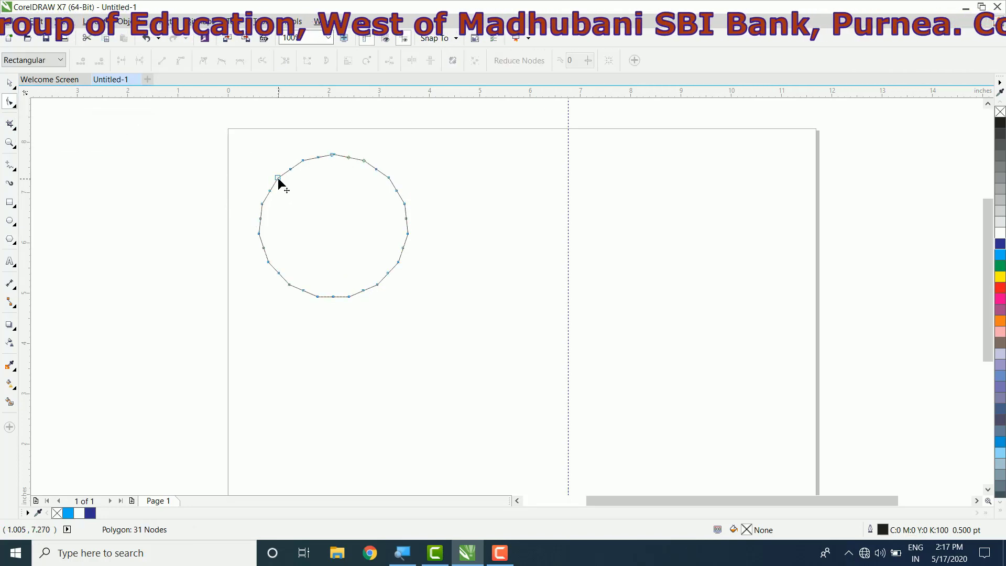
left_click_drag(278, 178, 305, 201)
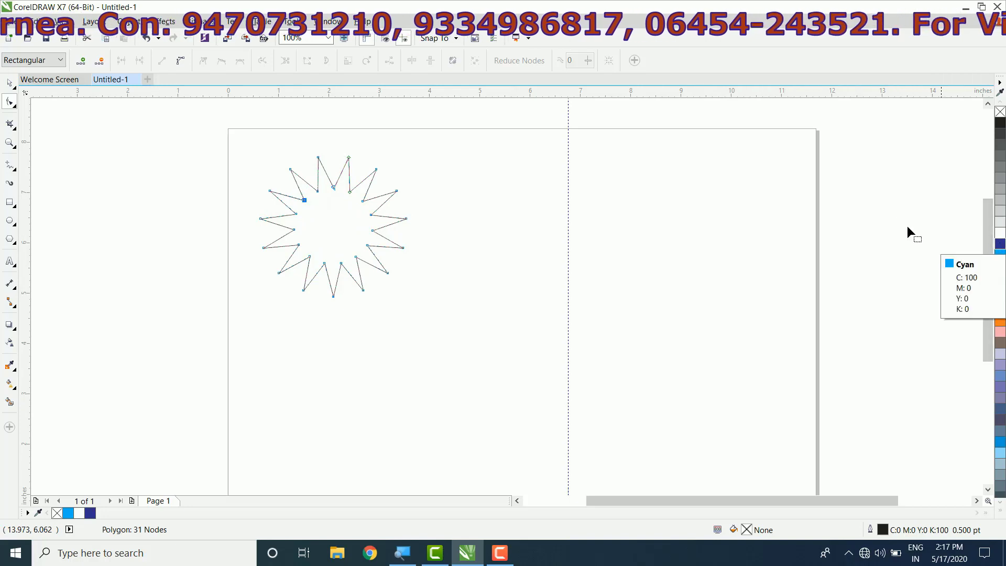
left_click(1000, 289)
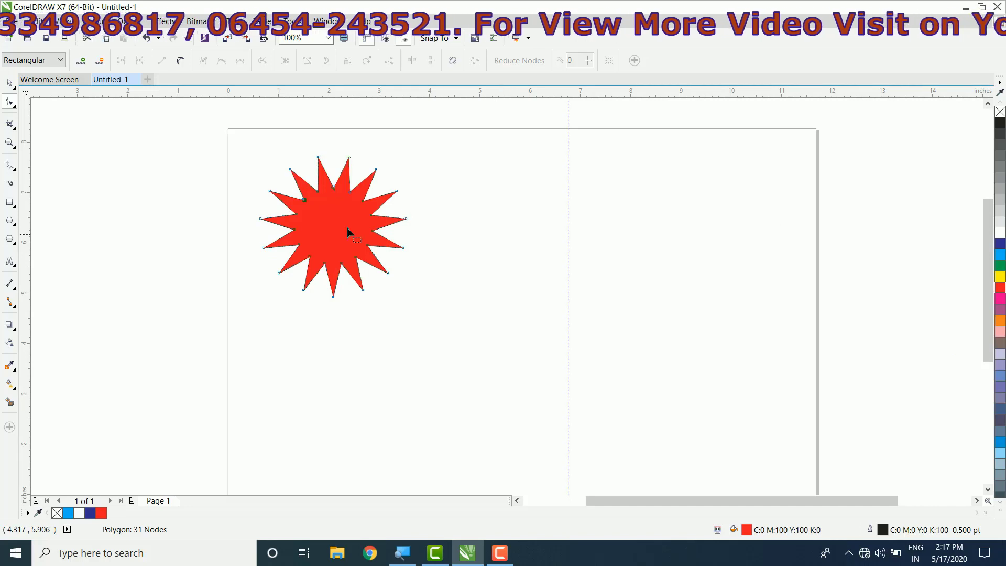
left_click_drag(317, 195, 310, 181)
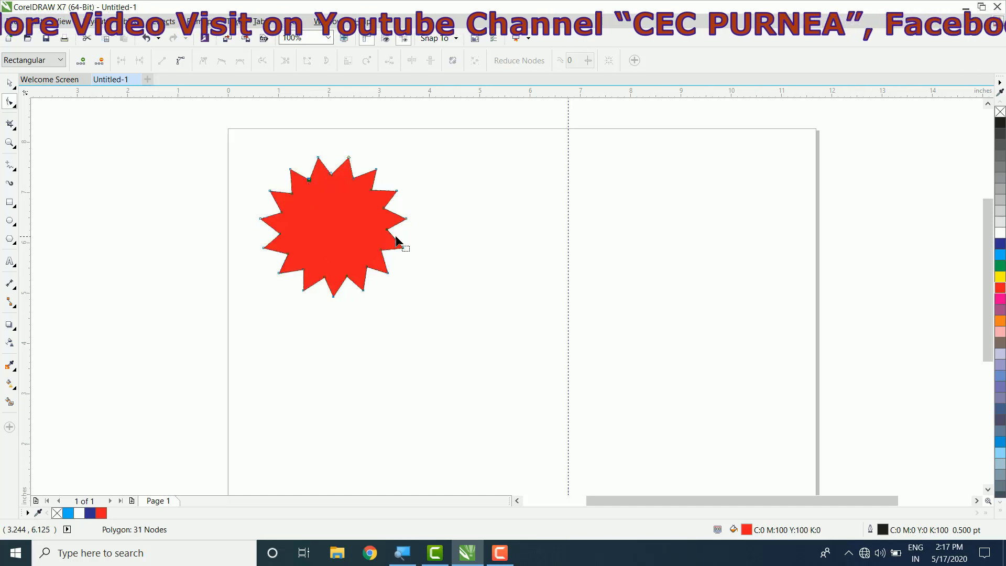
- Resize the red starburst to about 3.36 by 2.12 in and move it to the page's upper-left corner
left_click(10, 83)
left_click_drag(184, 133, 483, 321)
left_click_drag(412, 301, 377, 268)
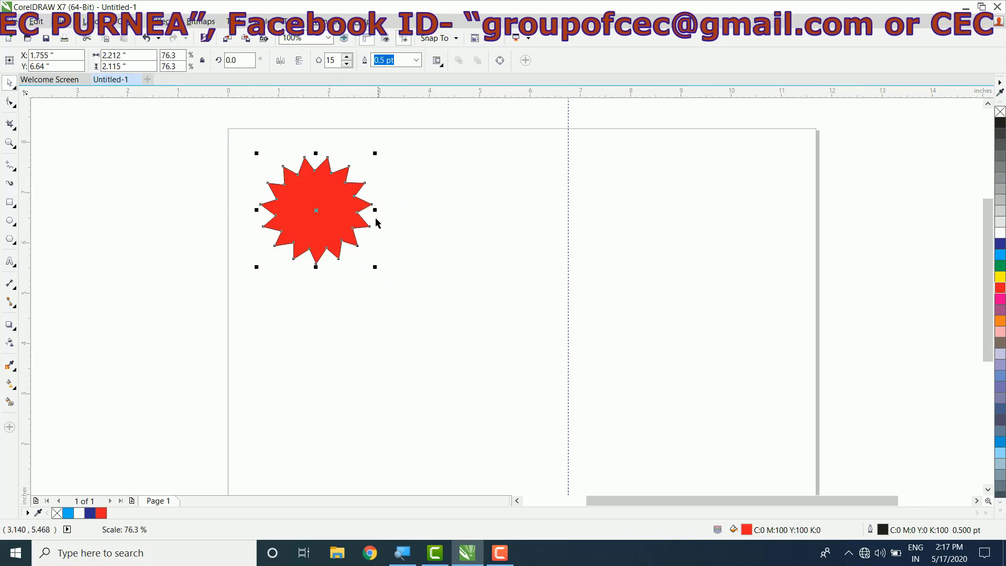
left_click_drag(375, 210, 433, 211)
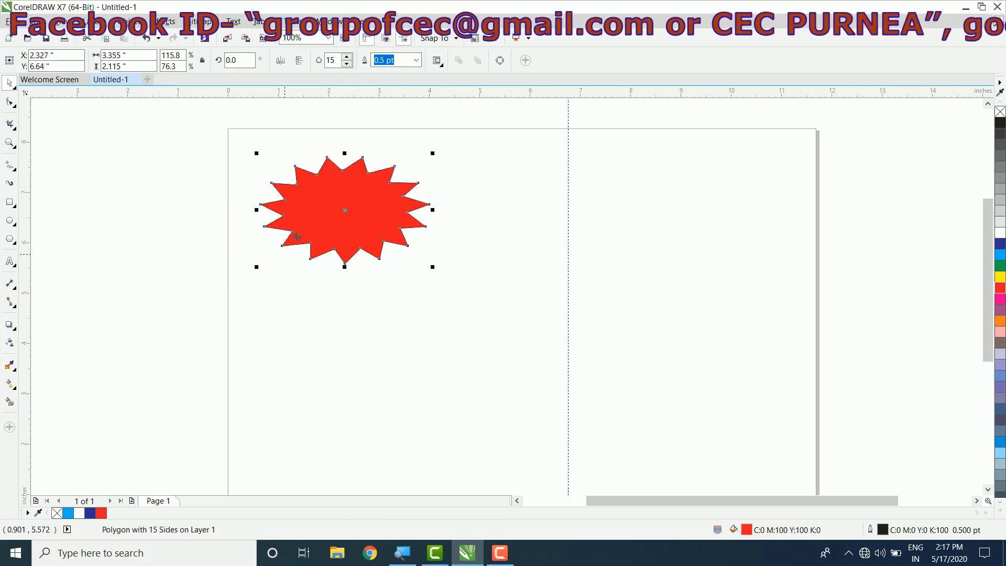
left_click_drag(314, 224, 280, 194)
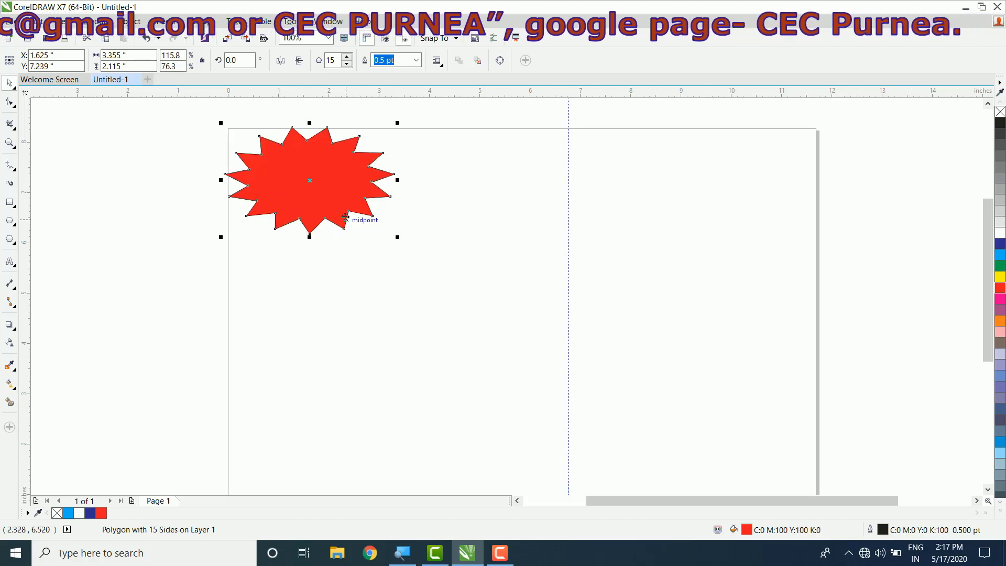
- Place a copy of the red starburst slightly up and to the right of the original and colour it 90% black
left_click_drag(332, 193, 349, 188)
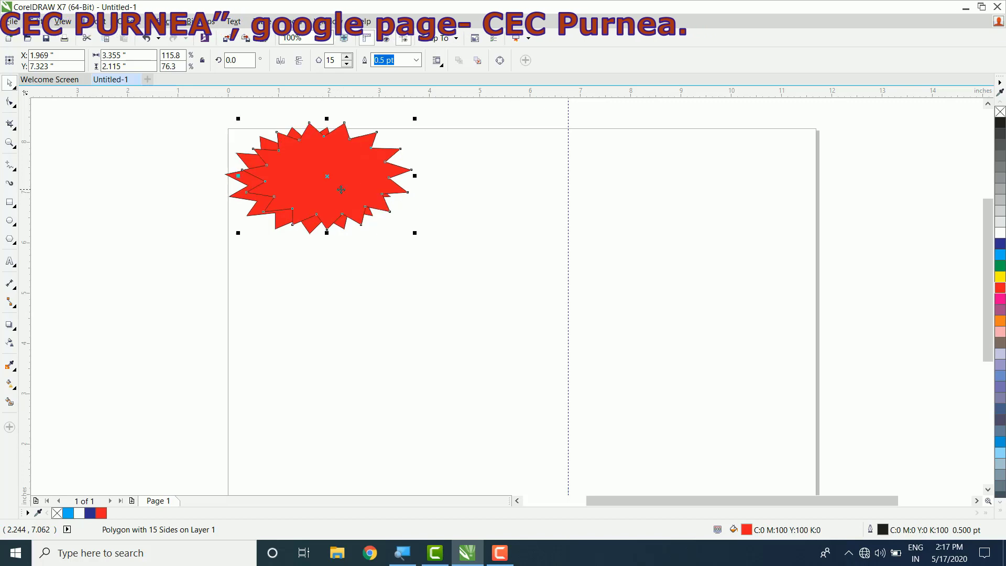
left_click(999, 134)
- Nudge the dark starburst copy to about X 1.819, Y 7.273 in, slightly offset from the red one
key("Left")
key("Left")
key("Left")
key("Left")
key("Left")
key("Left")
key("Left")
key("Left")
key("Left")
key("Left")
key("Left")
key("Left")
key("Left")
key("Left")
key("Left")
key("Left")
key("Left")
key("Left")
key("Left")
key("Left")
key("Left")
key("Left")
key("Left")
key("Left")
key("Left")
key("Left")
key("Left")
key("Left")
key("Left")
key("Left")
key("Right")
key("Right")
key("Right")
key("Right")
key("Right")
key("Right")
key("Right")
key("Right")
key("Right")
key("Right")
key("Right")
key("Right")
key("Right")
key("Right")
key("Right")
key("Right")
key("Right")
key("Right")
key("Right")
key("Right")
key("Right")
key("Right")
key("Right")
key("Right")
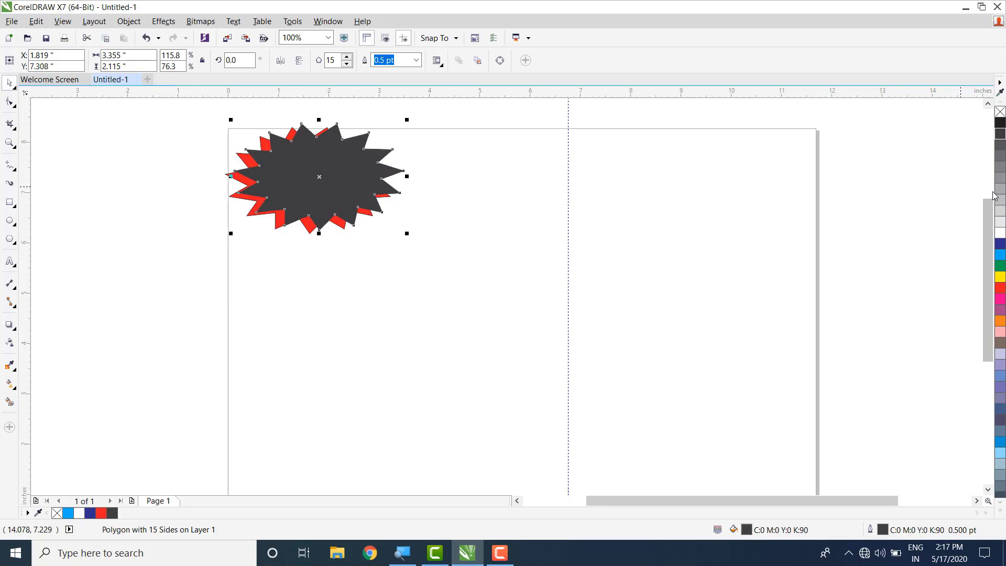
key("Down")
key("Down")
key("Down")
key("Down")
key("Down")
key("Down")
key("Down")
key("Down")
key("Up")
key("Up")
key("Up")
key("Up")
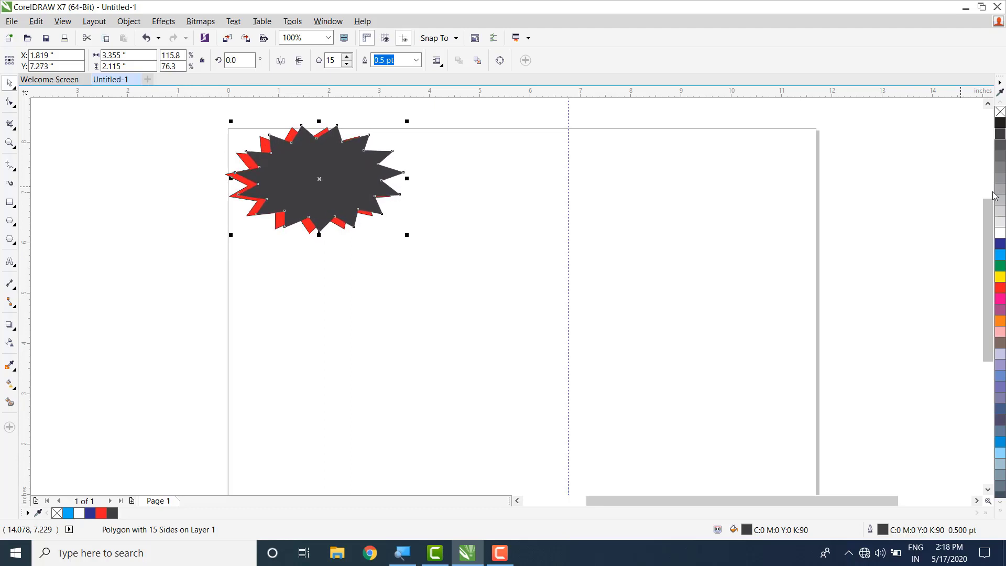
- Send the dark copy behind the red starburst, nudge it left, and remove it from the page
key("shift+Page_Down")
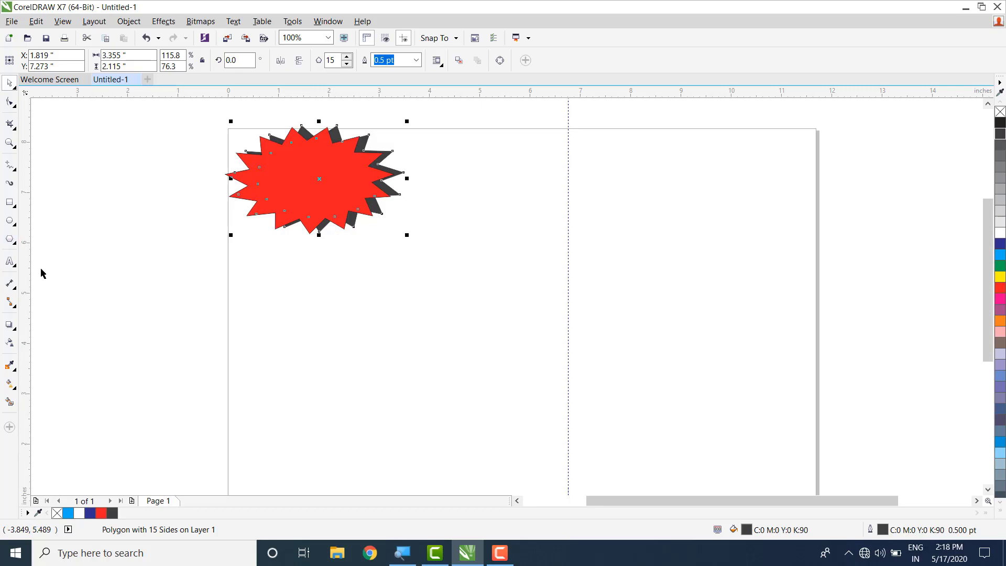
key("Left")
key("Left")
key("Left")
key("Left")
key("Escape")
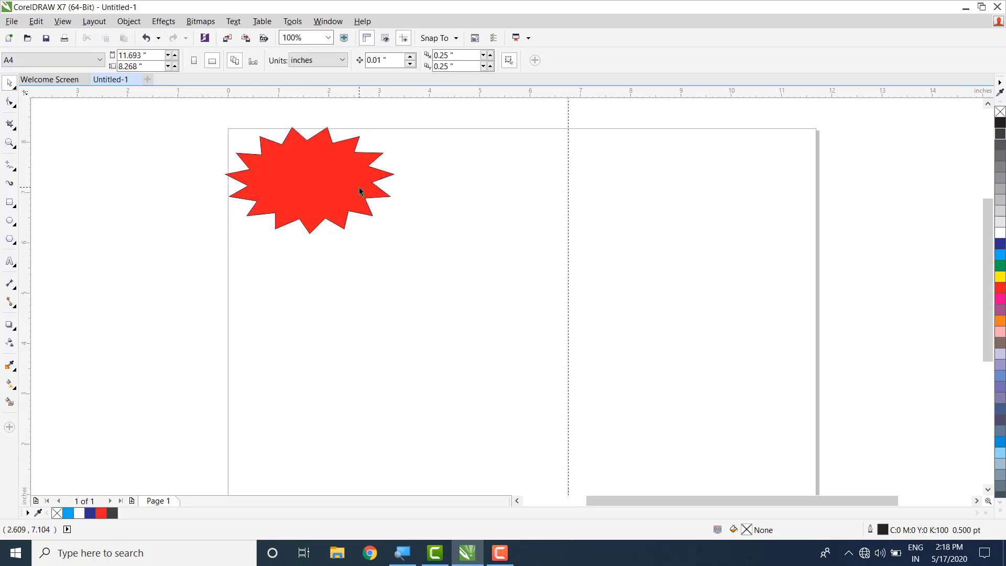
- Place a copy of the red starburst behind the original, nudged right to X 1.805 in
left_click(333, 189)
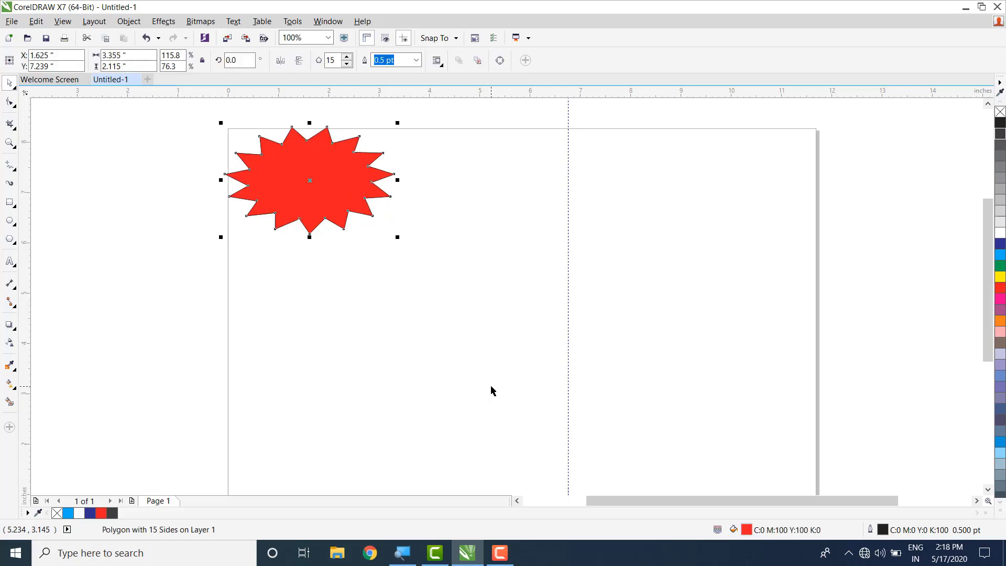
key("Right")
key("Right")
key("Right")
key("Right")
key("Right")
key("Right")
key("Right")
key("Right")
key("Right")
key("Right")
key("Right")
key("Right")
key("Right")
key("Right")
key("Right")
key("Right")
key("Right")
key("Right")
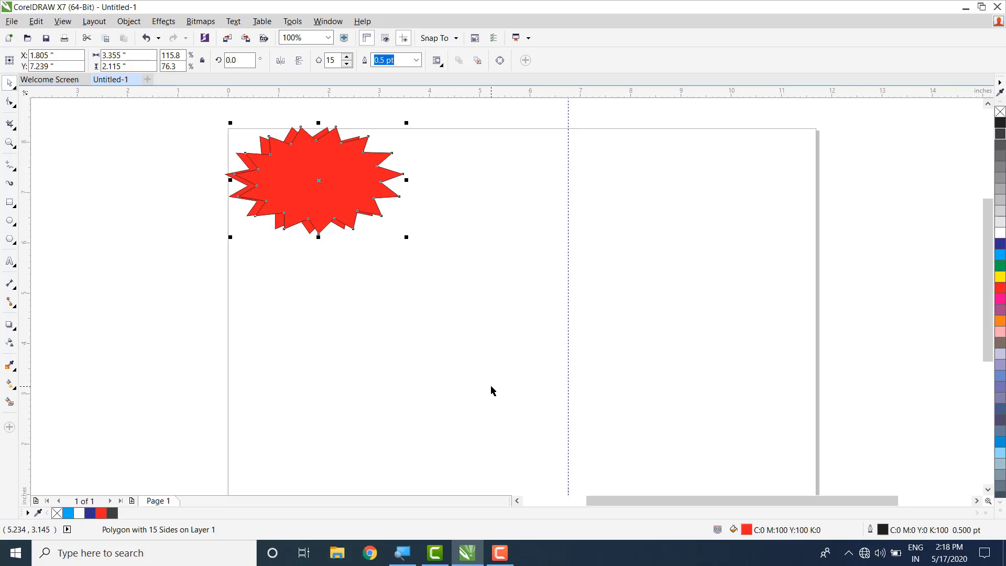
key("shift+Page_Down")
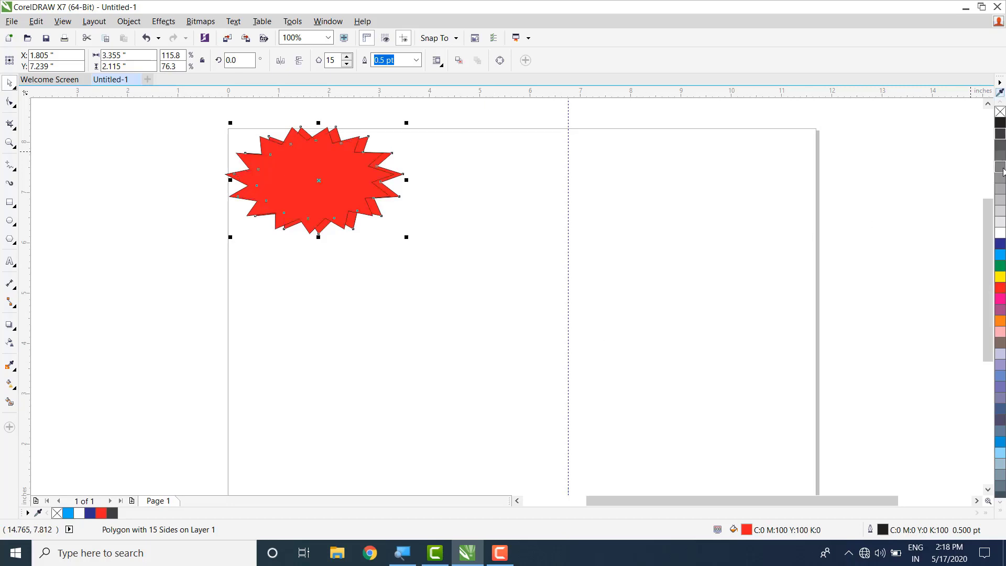
- Colour the fill and outline of the starburst copy behind the original 90% black and nudge it up to Y 7.249 in
left_click(1000, 153)
right_click(1000, 153)
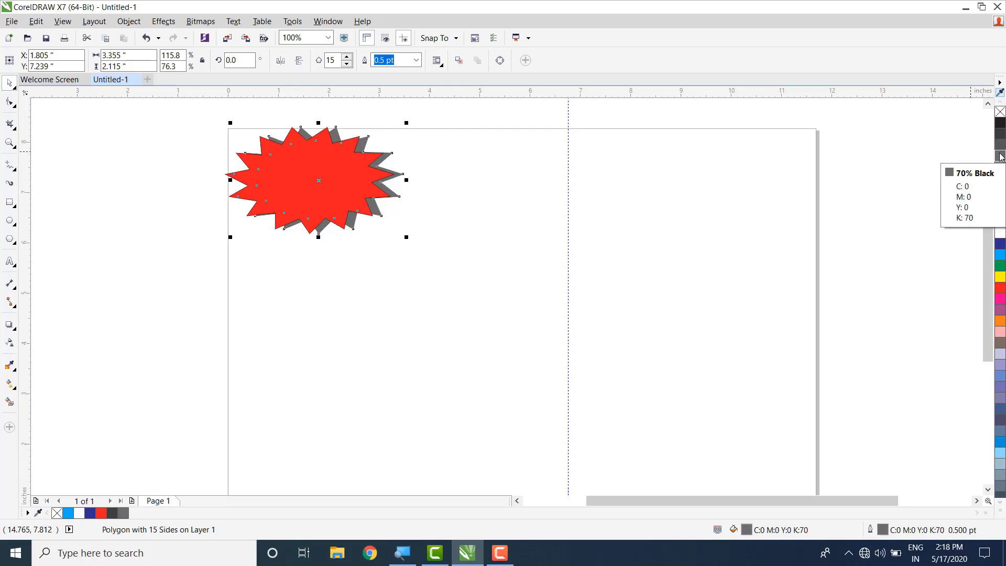
left_click(1002, 139)
right_click(1002, 139)
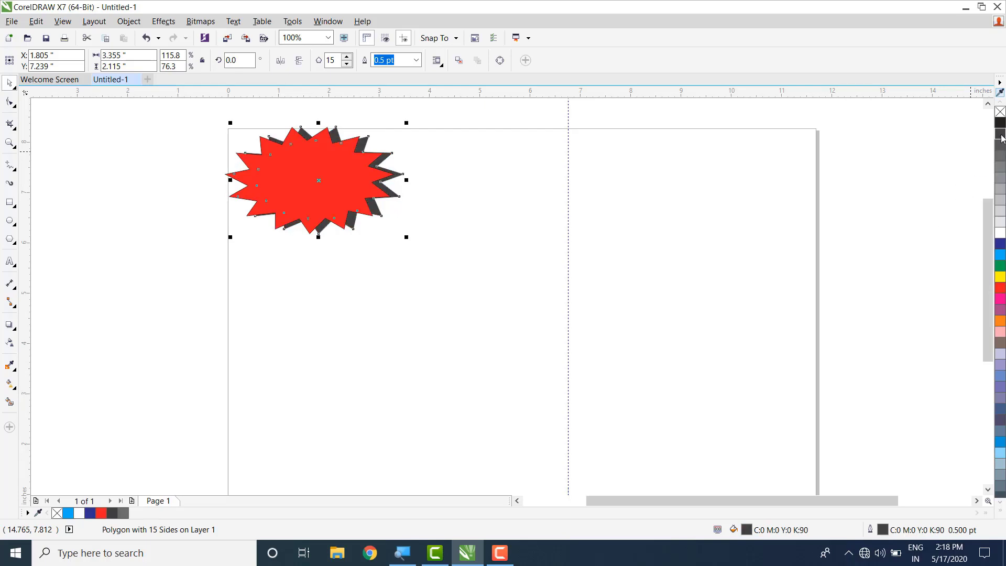
key("Up")
key("Up")
key("Up")
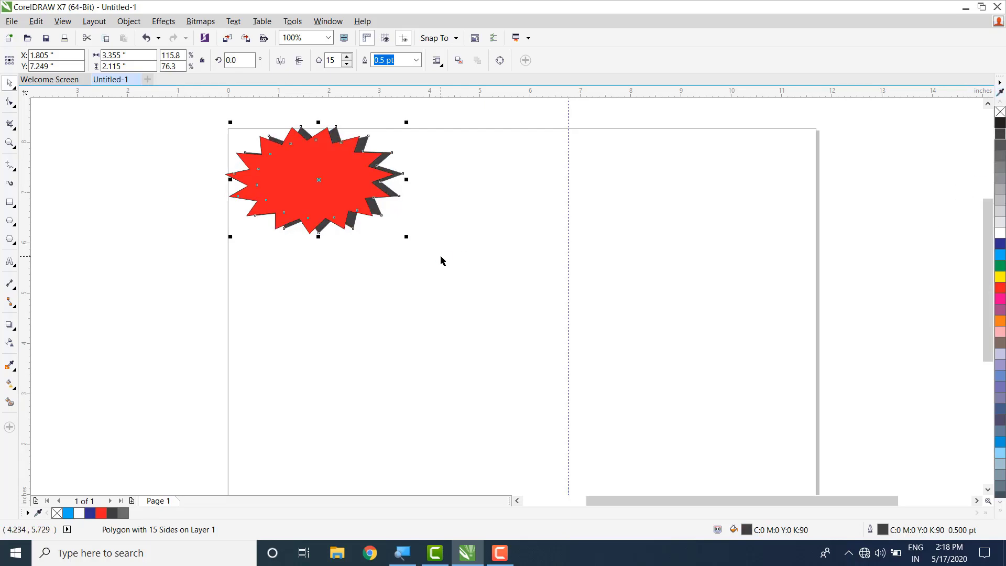
key("Down")
key("Down")
- Give the front red starburst a red outline matching its fill
left_click(387, 326)
left_click(331, 205)
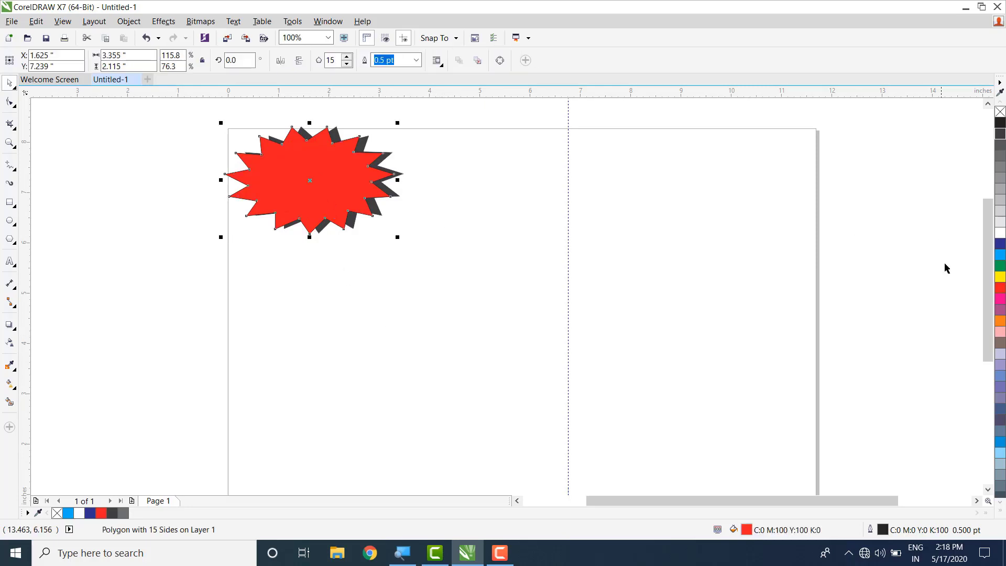
right_click(999, 288)
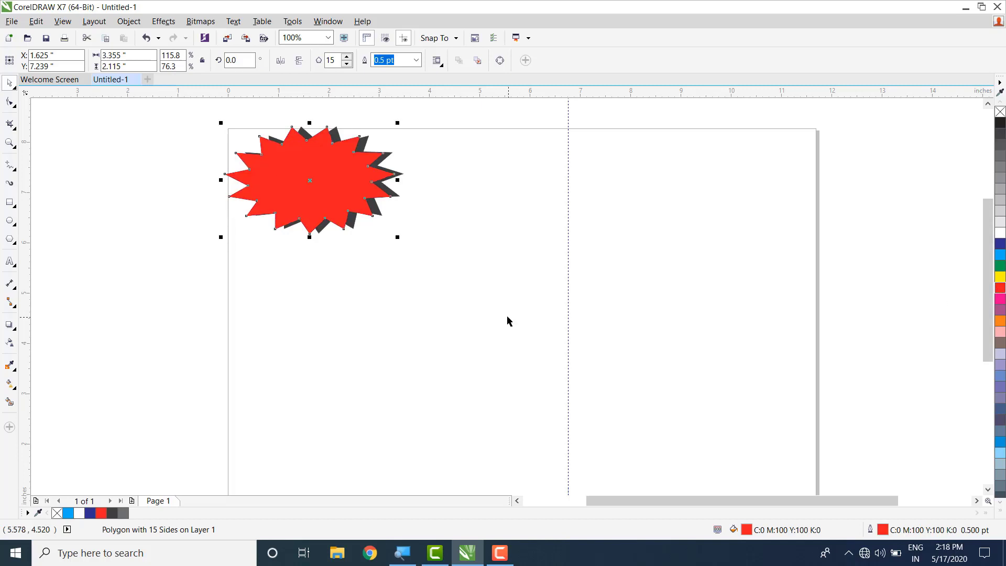
left_click(395, 299)
left_click_drag(184, 129, 438, 270)
left_click_drag(311, 172, 498, 282)
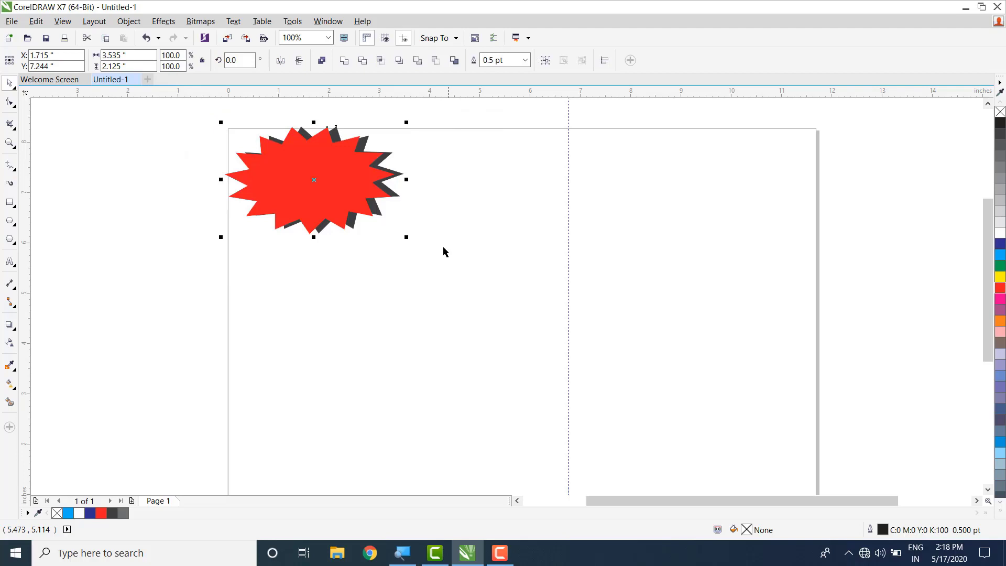
left_click(96, 276)
- Draw a polygon about 3.3 in wide, move it to the right of the starburst, and set it to 9 sides
left_click(10, 238)
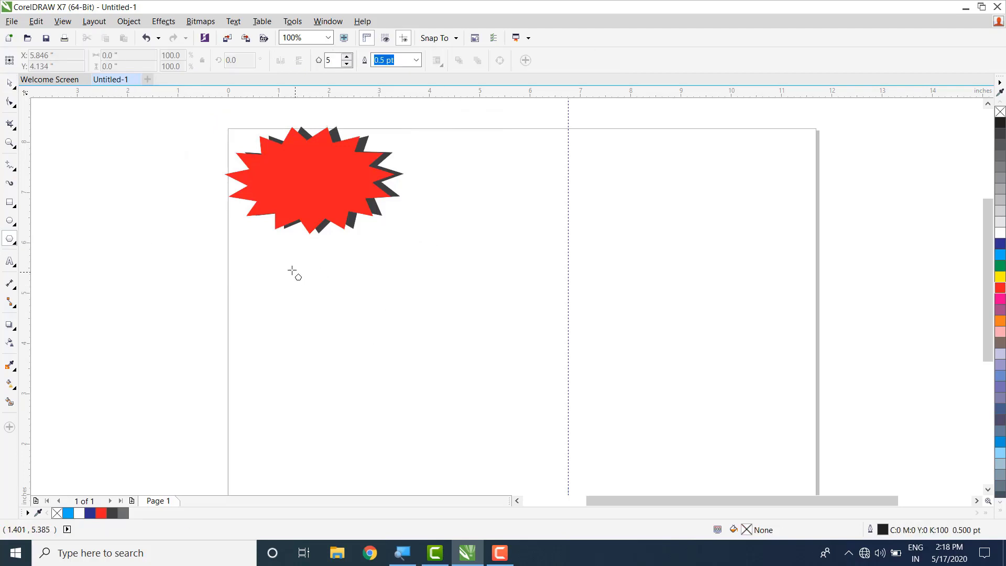
left_click_drag(294, 270, 450, 411)
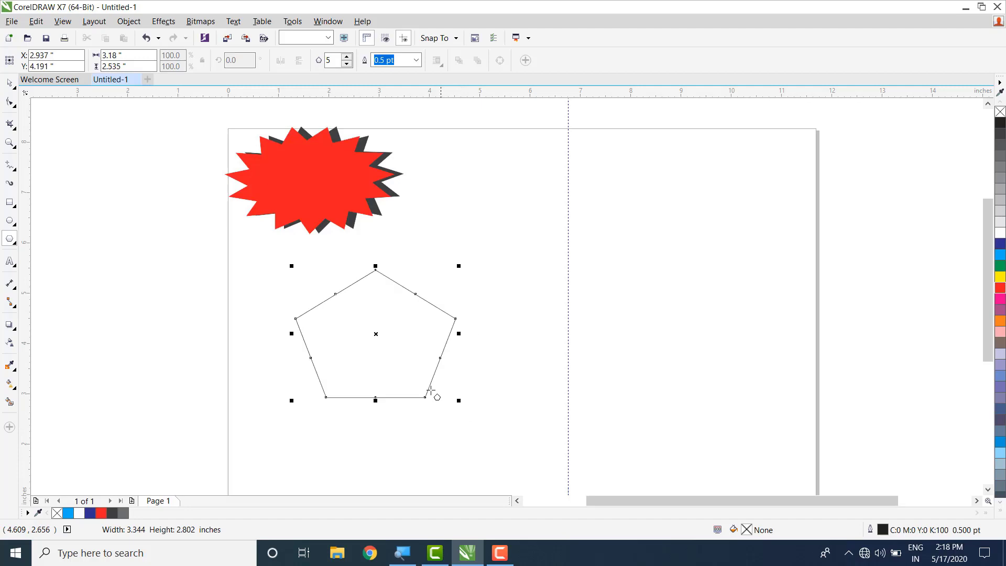
left_click_drag(375, 336, 580, 255)
left_click(347, 57)
left_click(347, 57)
left_click(347, 57)
left_click(347, 57)
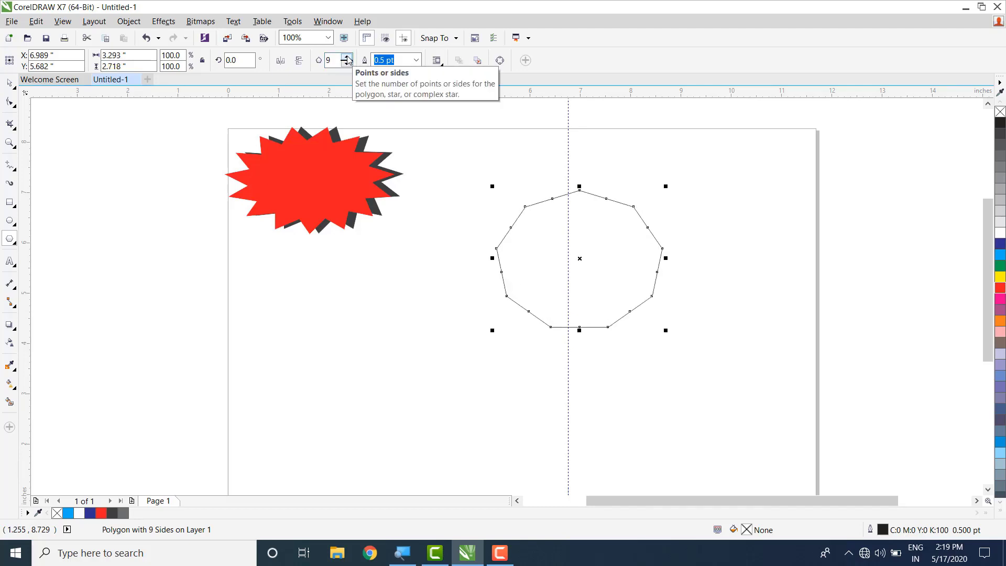
- Reshape the 9-sided polygon into an interlaced star by pulling a corner node across to the opposite side, and fill it red
left_click(11, 102)
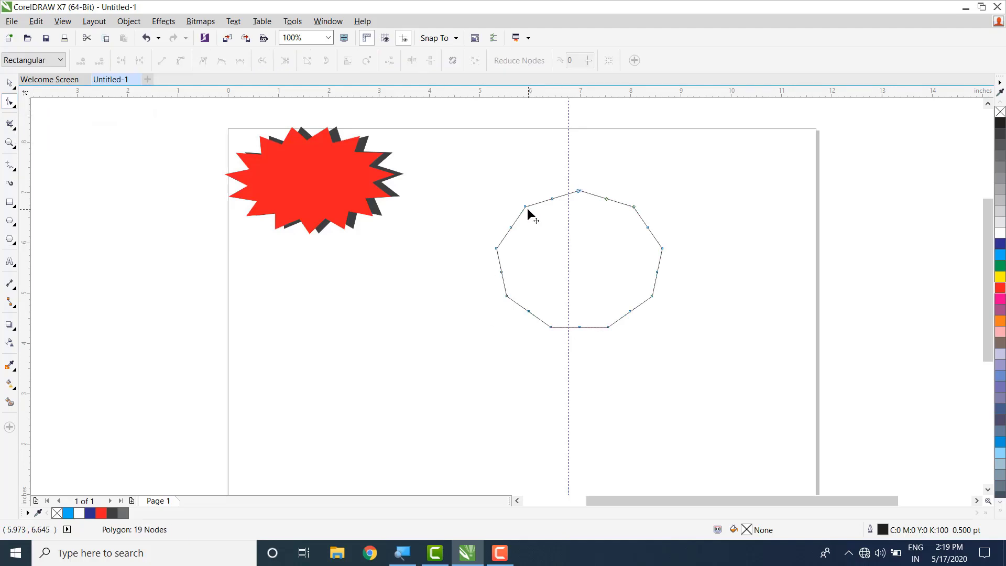
left_click_drag(530, 215, 641, 303)
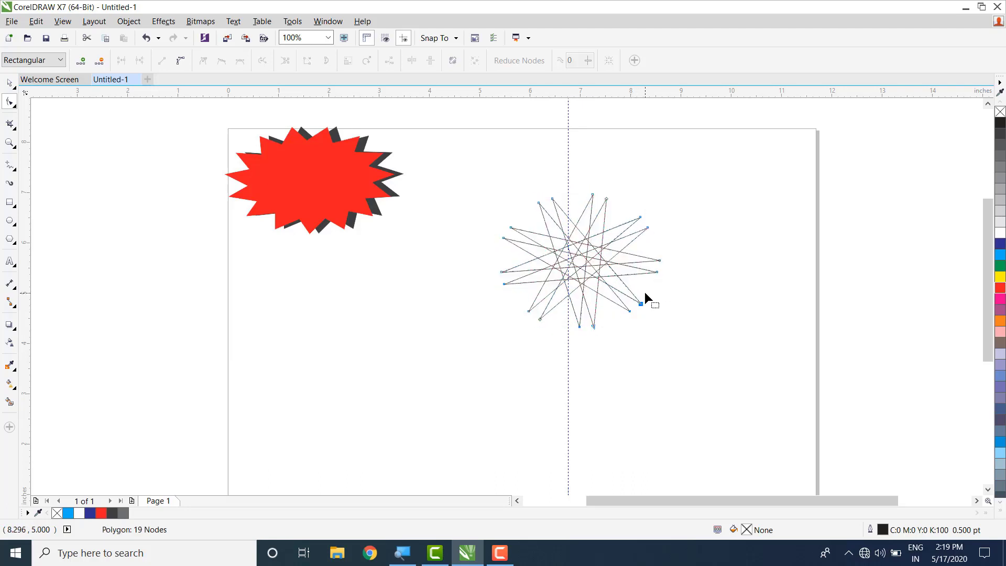
left_click_drag(641, 304, 658, 269)
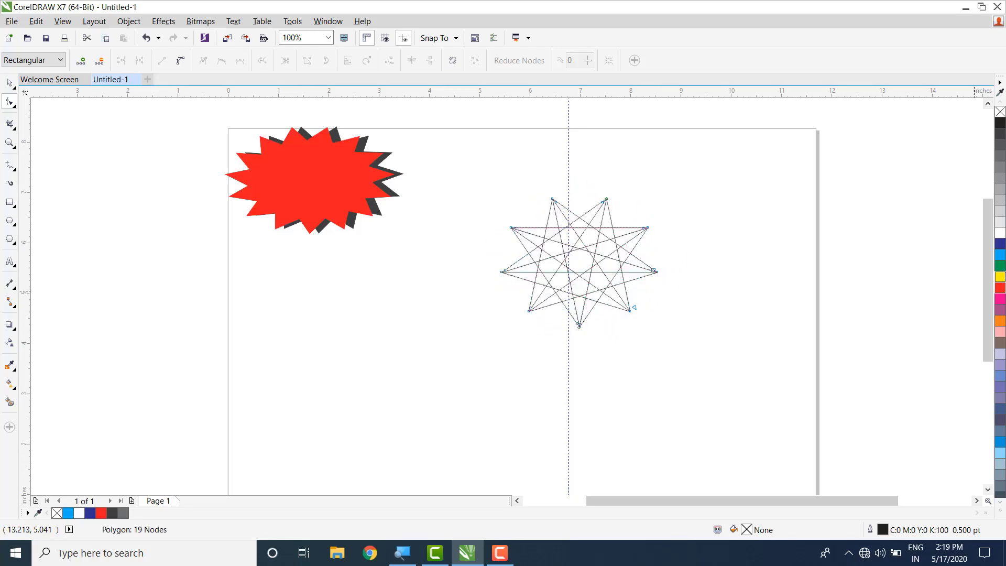
left_click(1001, 288)
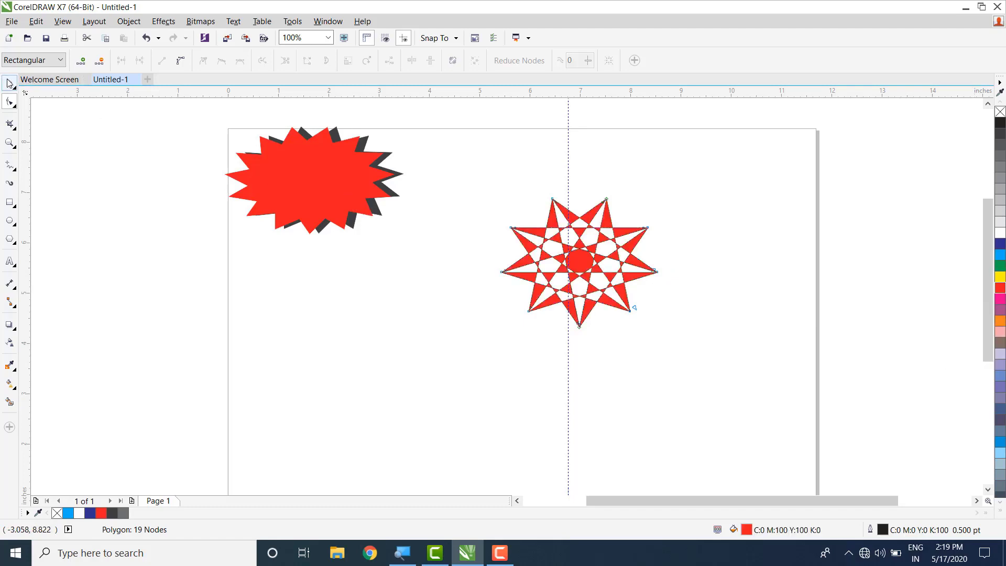
- Move the interlaced red star to just below the red starburst
left_click(10, 83)
left_click_drag(570, 269, 343, 319)
left_click(459, 433)
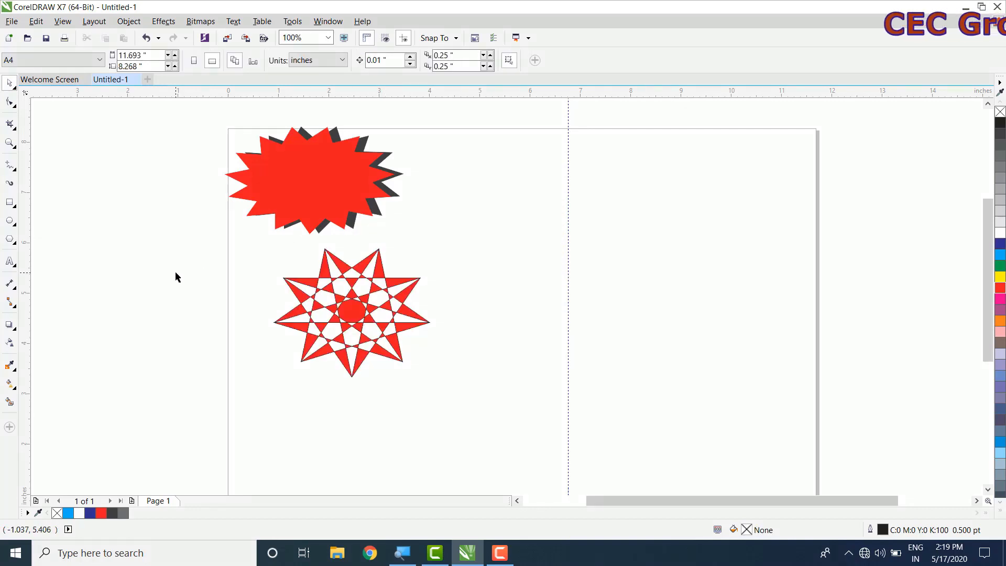
- Draw a polygon about 4 in wide on the right half of the page and set it to 18 sides
left_click(15, 242)
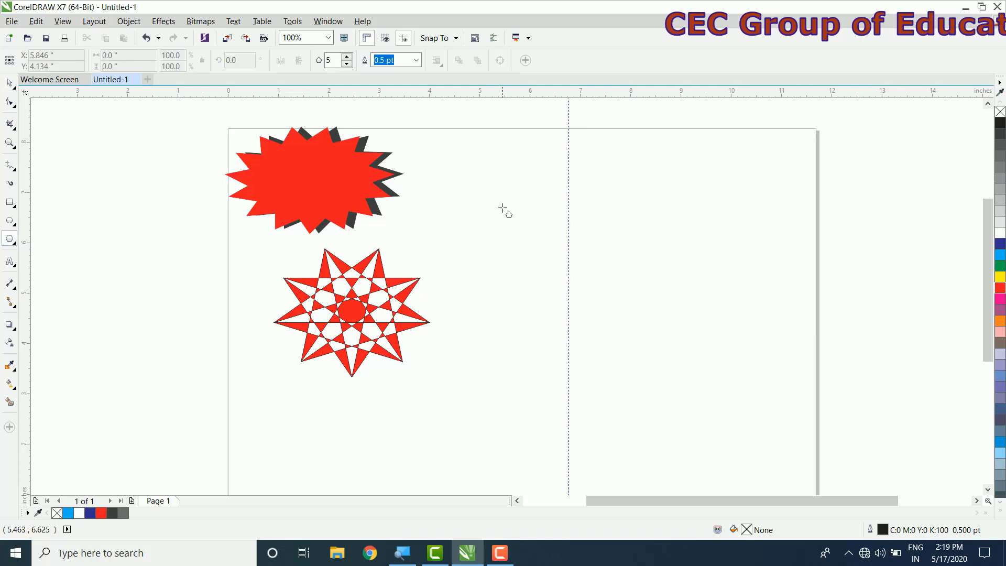
left_click_drag(488, 168, 694, 351)
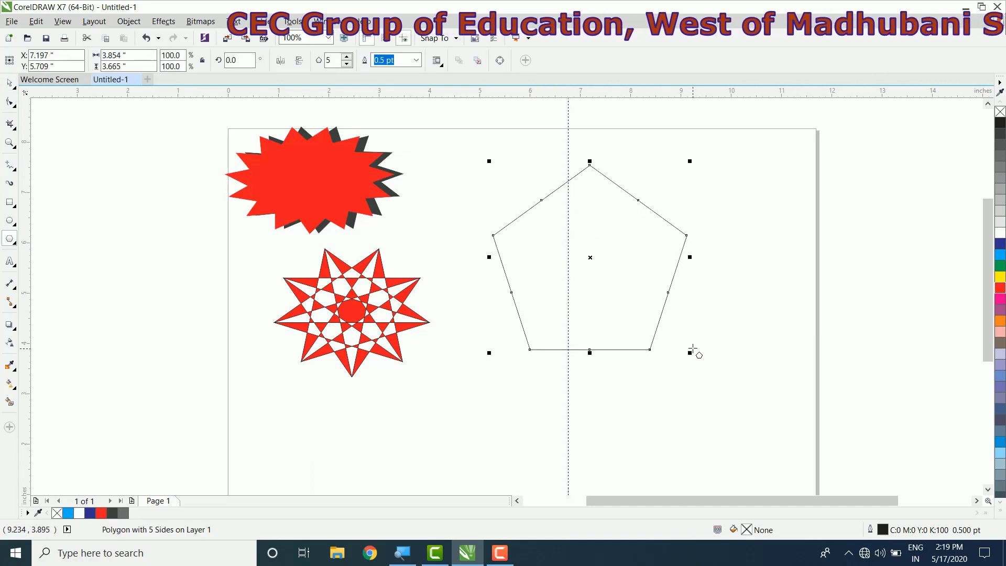
left_click(348, 57)
left_click(348, 58)
left_click(348, 57)
left_click(347, 57)
left_click(347, 58)
left_click(347, 57)
left_click(348, 57)
left_click(348, 57)
left_click(348, 58)
left_click(348, 57)
left_click(347, 58)
left_click(347, 57)
left_click(347, 57)
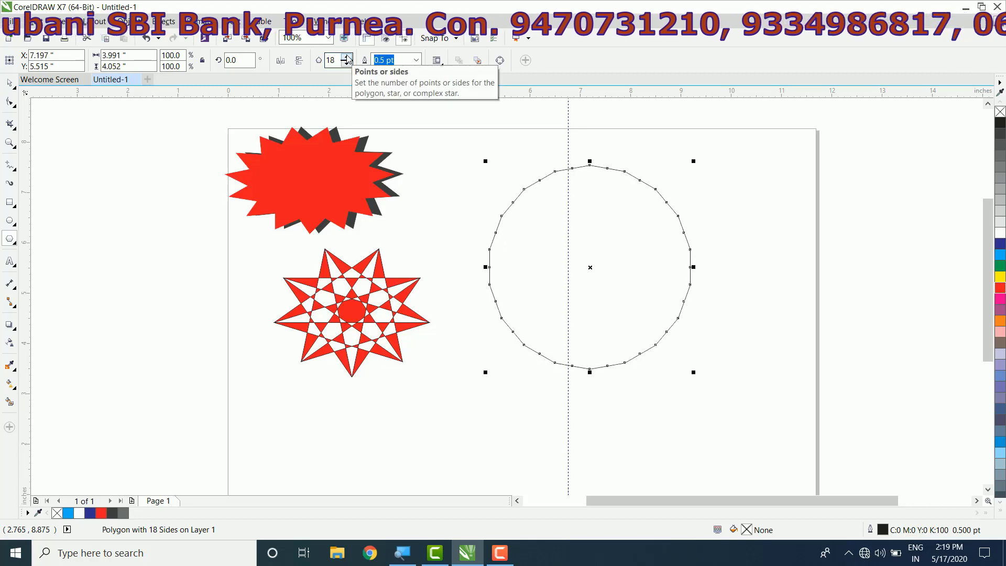
- Pull a corner node of the 18-sided polygon to the diagonally opposite corner to form a spiky rosette, and fill it blue
left_click(9, 101)
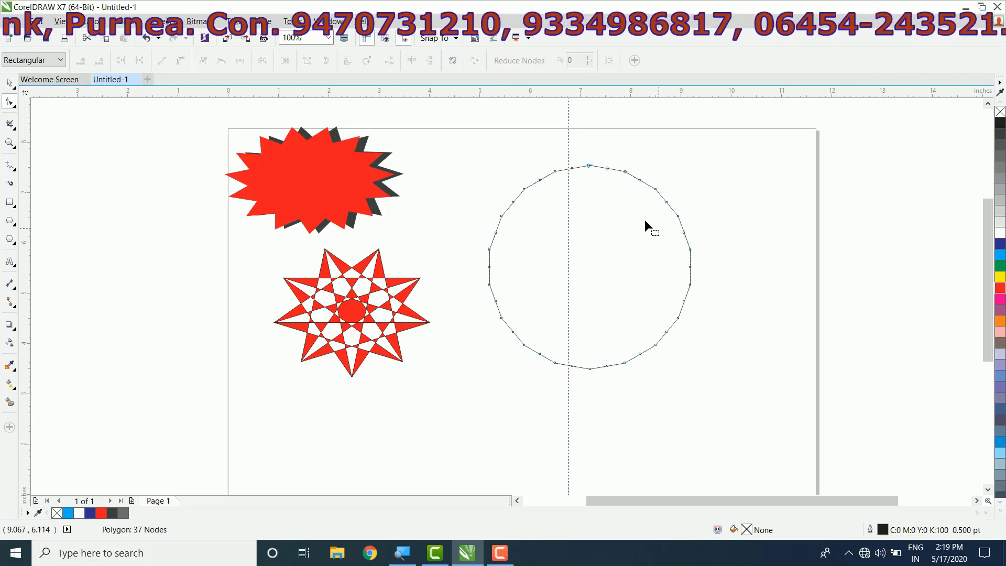
left_click_drag(526, 191, 656, 346)
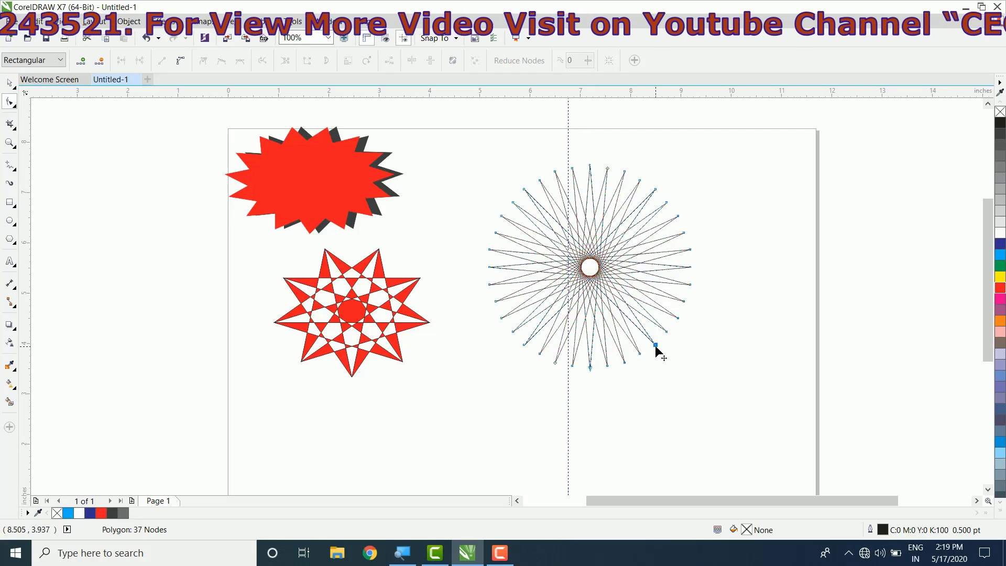
left_click(1002, 244)
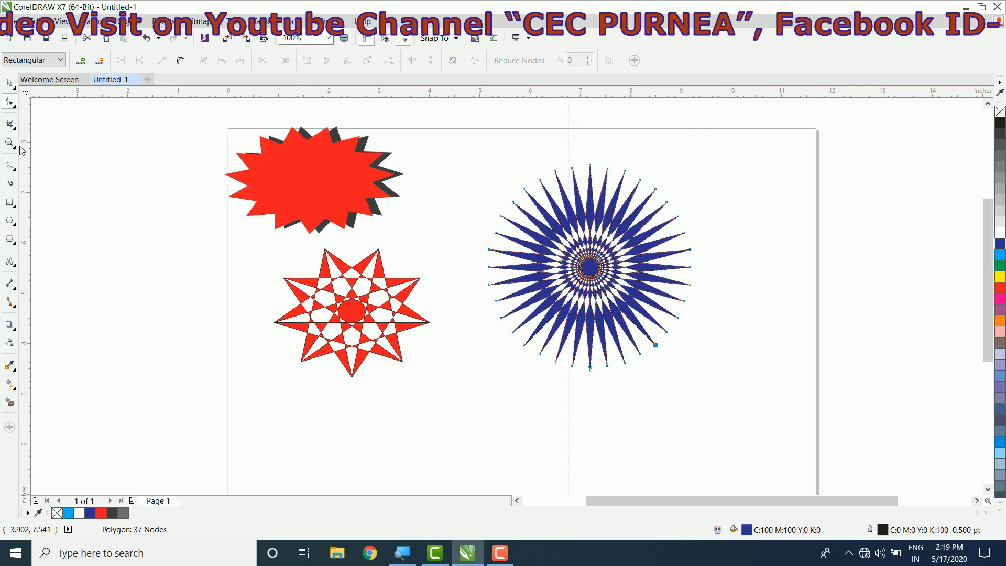
- Draw an ellipse about 4.66 by 4.30 in around the blue rosette, colour its fill and outline yellow, and send it to the back
left_click(9, 221)
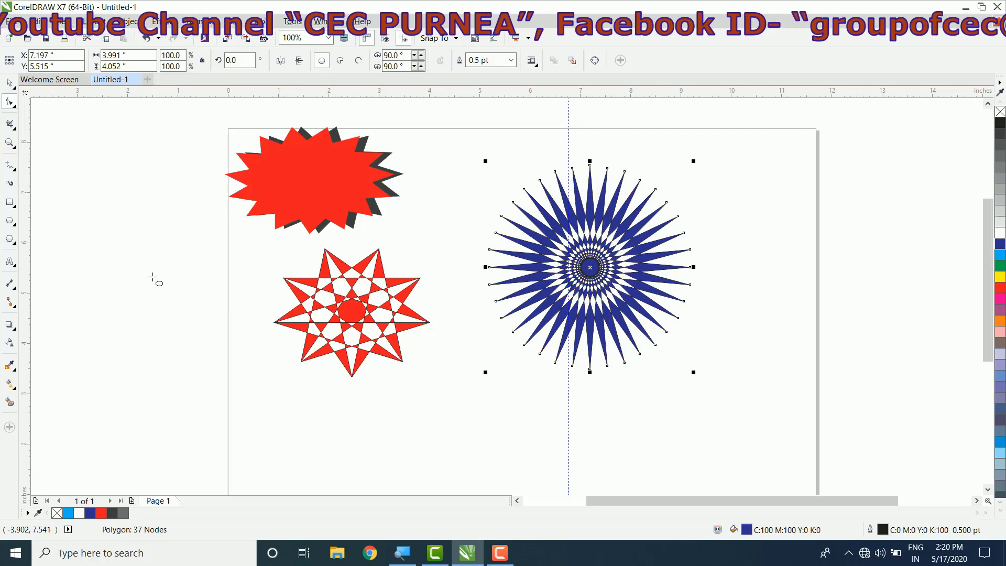
left_click_drag(714, 159, 479, 376)
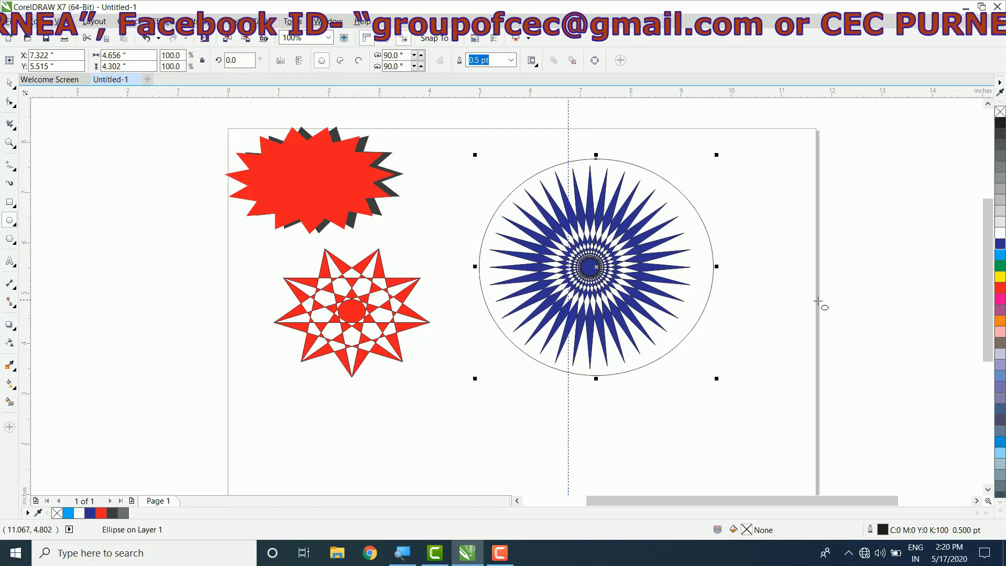
left_click(1001, 278)
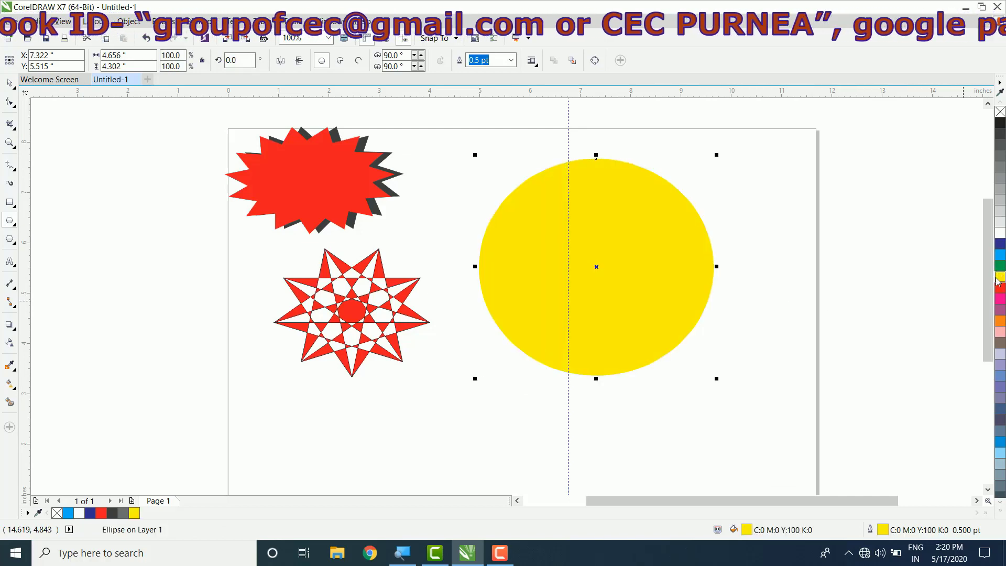
key("shift+Page_Down")
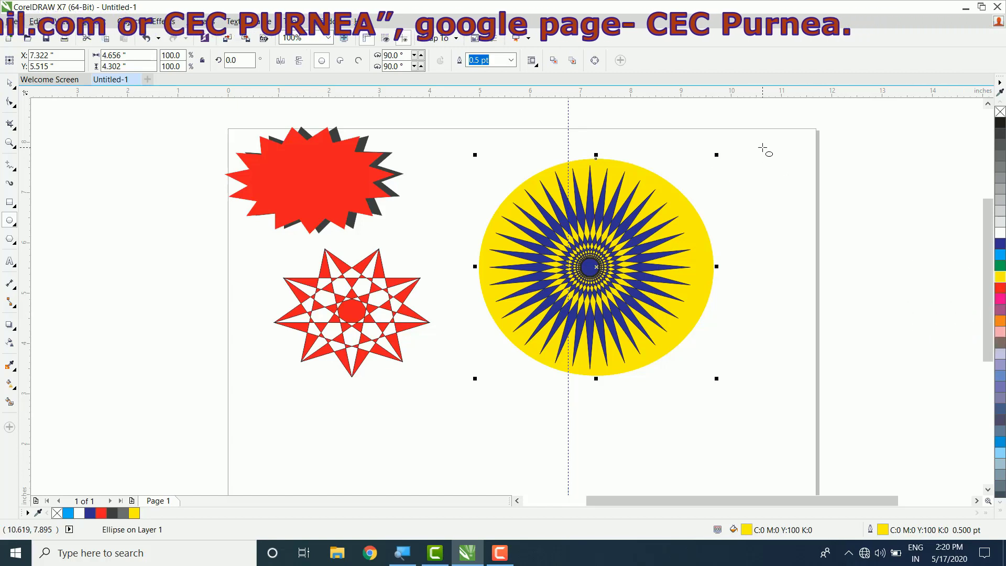
- Select the blue rosette with the yellow ellipse and centre the rosette on the ellipse
left_click(11, 85)
left_click(792, 116)
left_click_drag(792, 114, 438, 424)
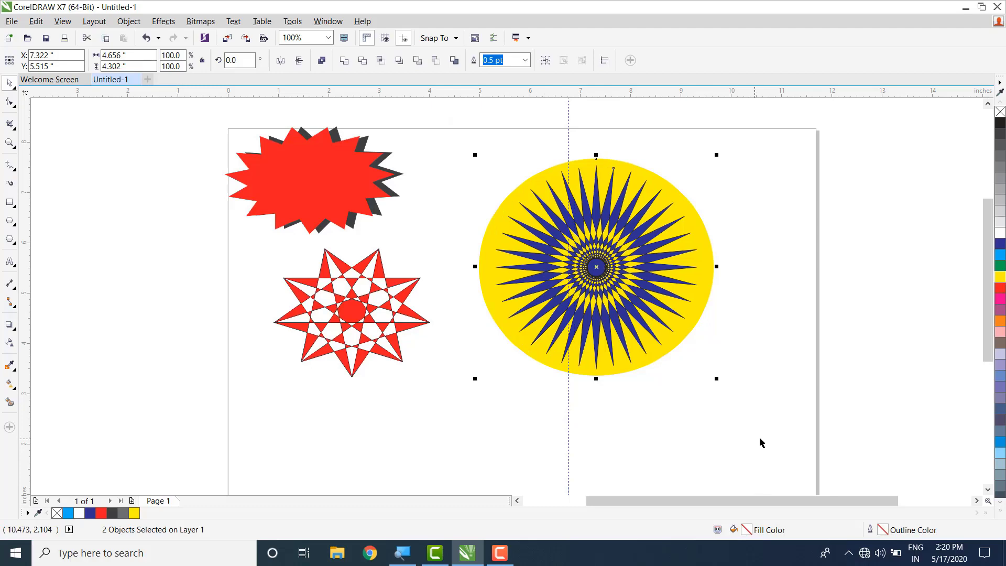
left_click(798, 453)
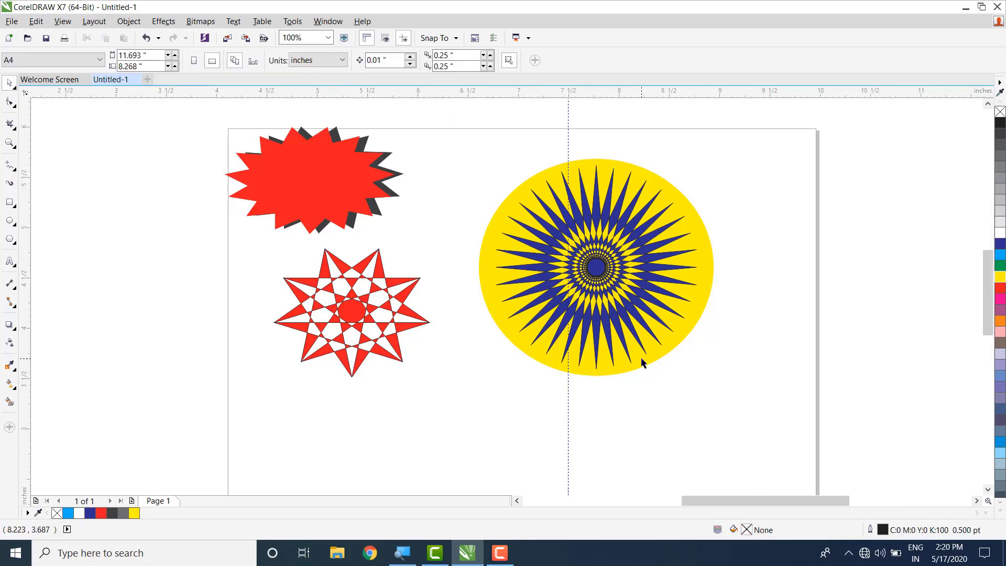
scroll(642, 360, "up", 1)
scroll(631, 275, "down", 1)
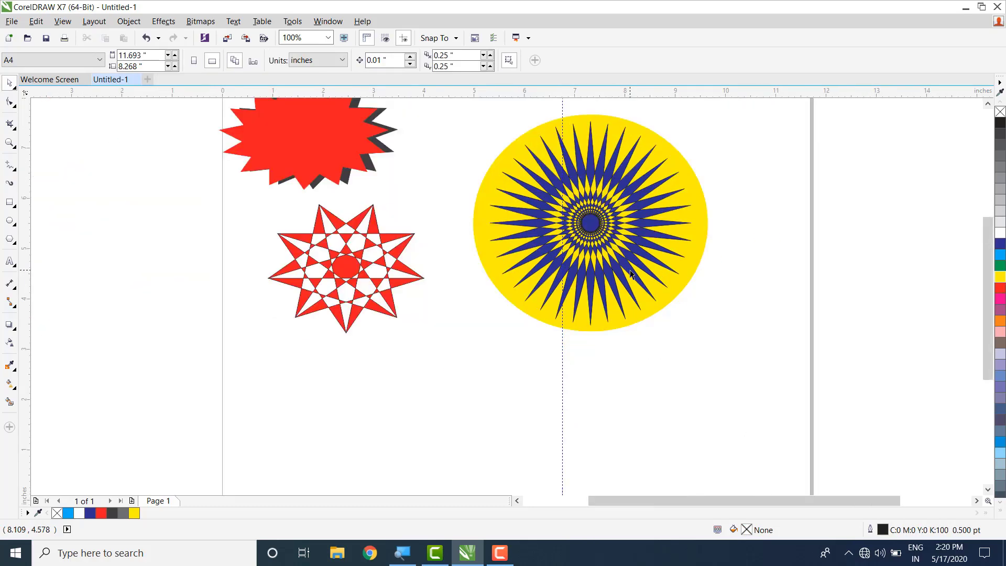
scroll(645, 186, "up", 1)
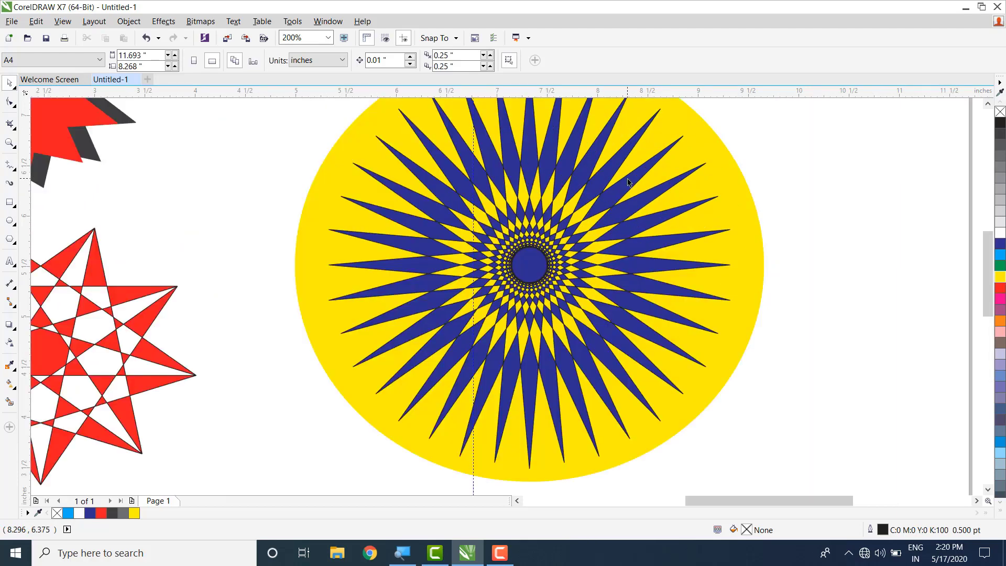
scroll(634, 194, "down", 1)
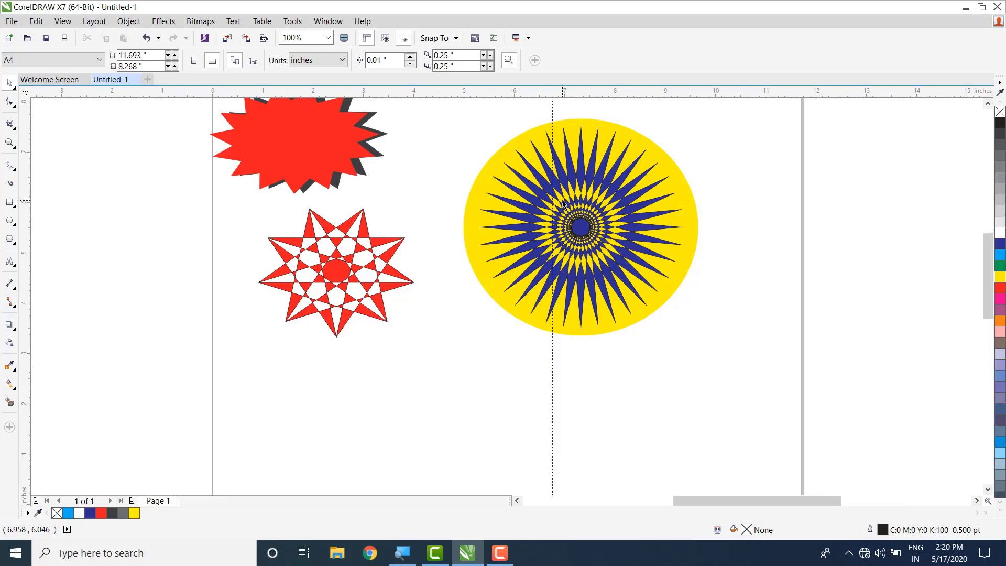
scroll(564, 204, "up", 1)
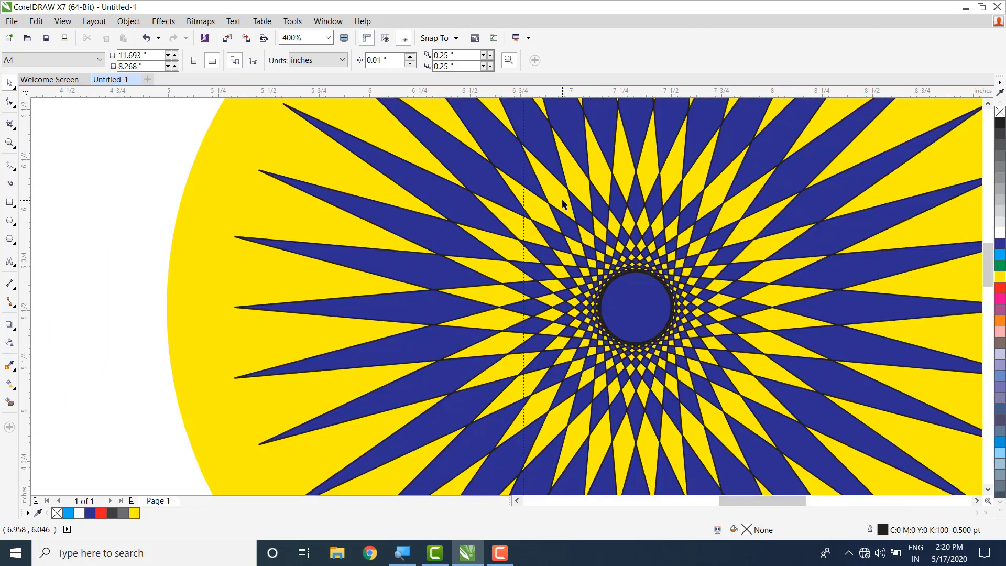
scroll(563, 203, "down", 2)
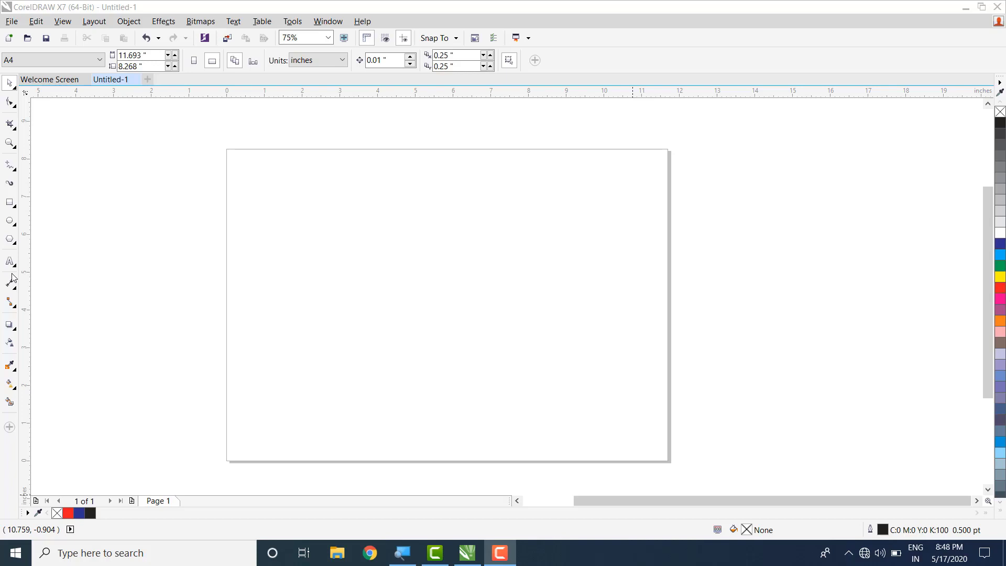
- Create a paragraph text frame about 11.03 by 3.85 in across the upper half of the blank page and place the cursor in it
left_click(12, 263)
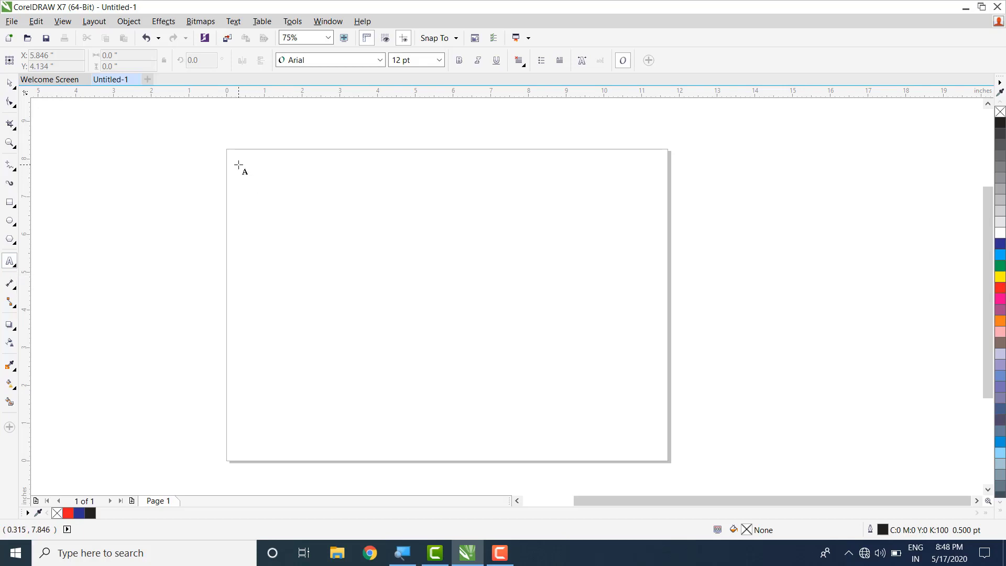
left_click_drag(238, 165, 654, 310)
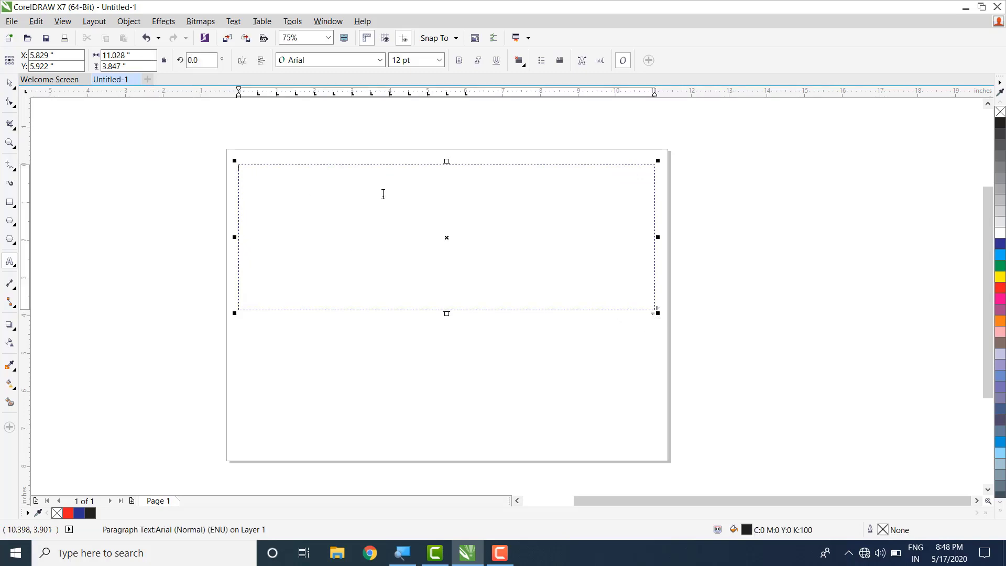
scroll(558, 170, "up", 2)
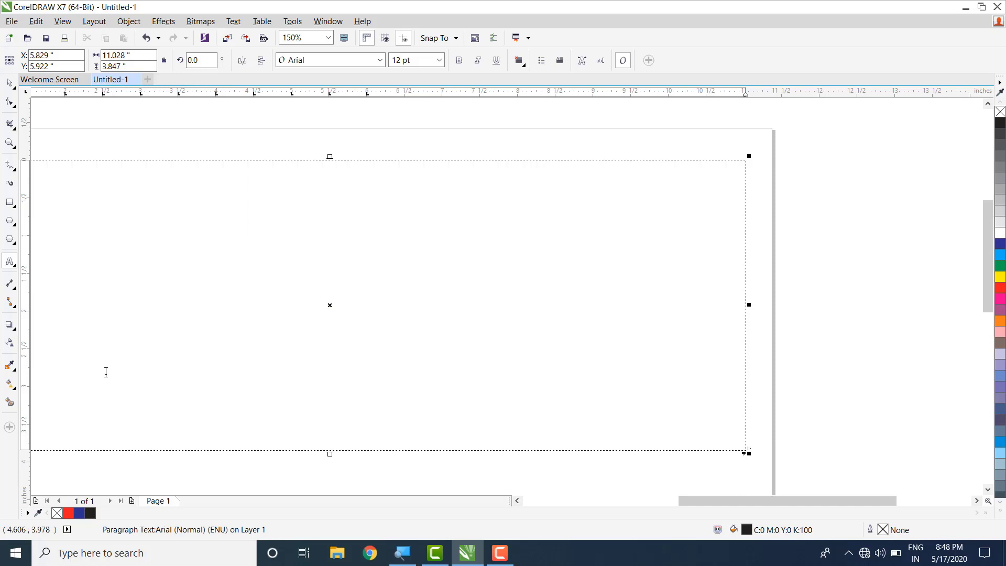
scroll(106, 372, "down", 2)
scroll(669, 502, "left", 5)
left_click(432, 357)
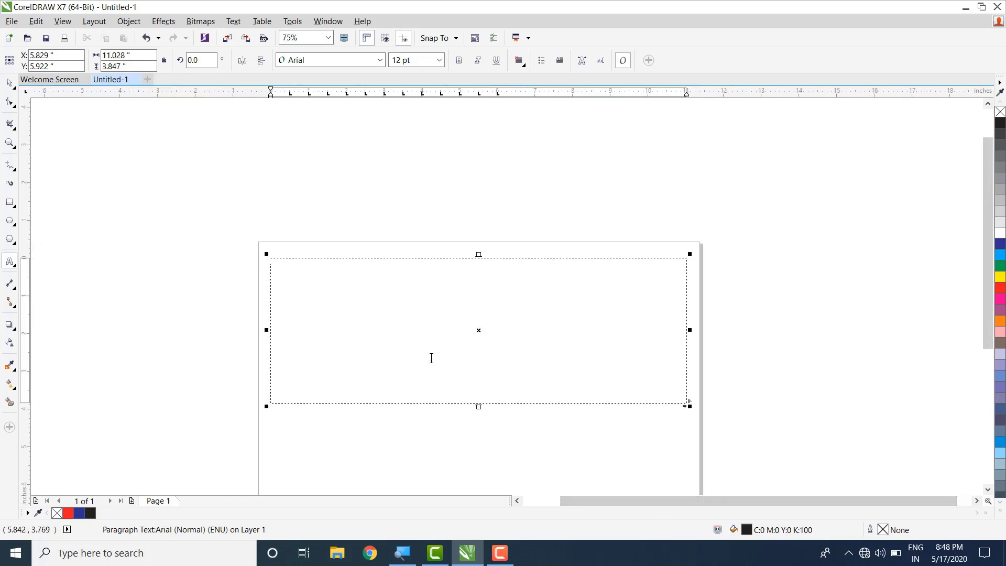
- Enter a line of 12 pt filler text in the paragraph frame, starting "sdafnasjkfhsadjk fkajds" and ending "asdkjf hasdjkf hjk"
key("shift+F2")
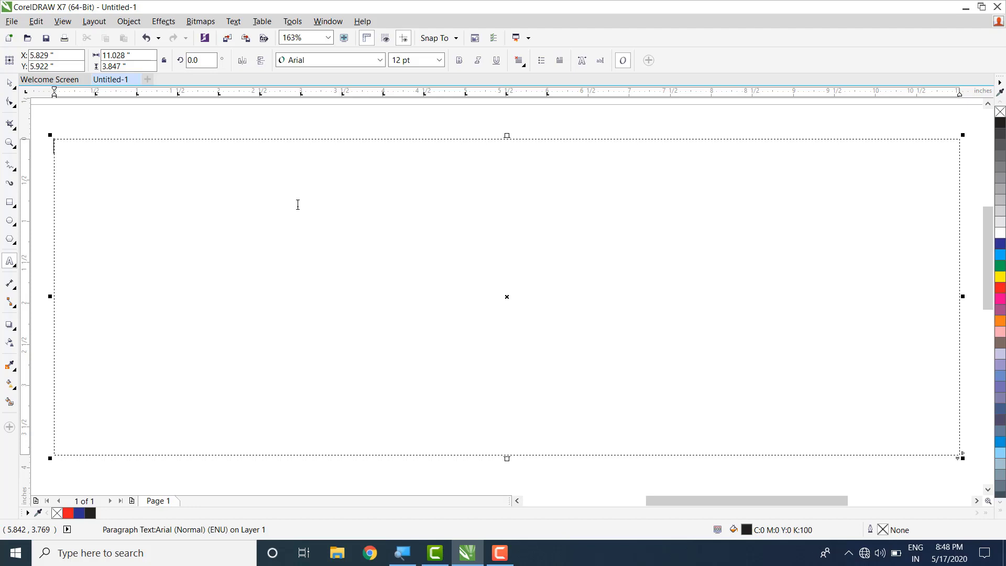
type("sdafnasjkfhsadjk fkajds fjksadf hjksad")
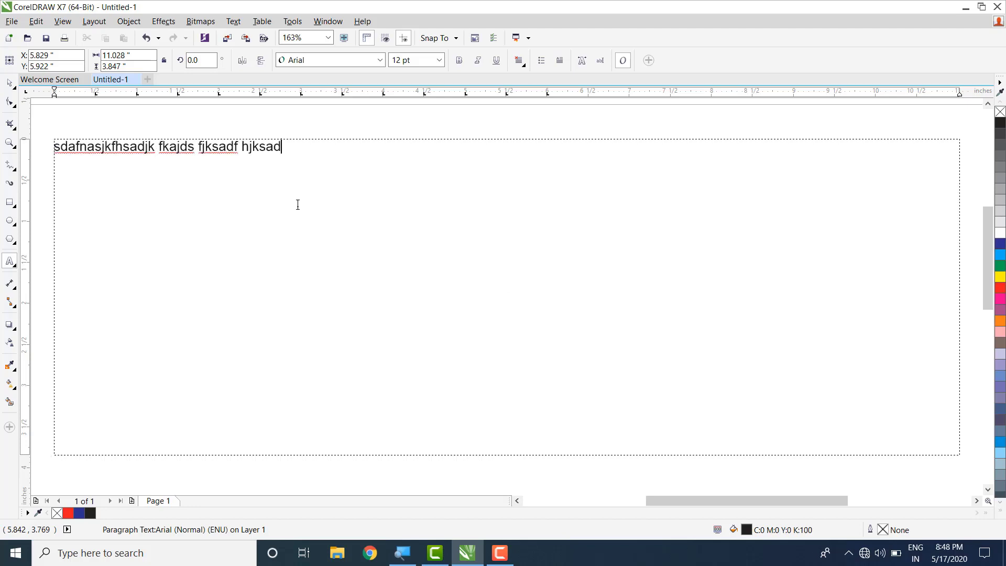
type(" fjksad hfjksad hkfj asdkjf hasdjkf hjk")
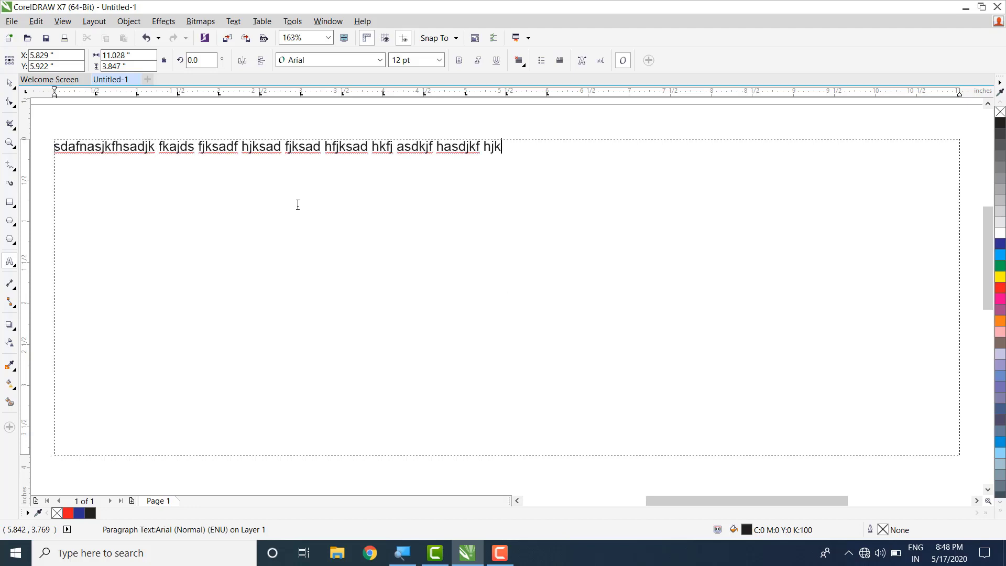
- Set the font size to 18 pt and continue the paragraph with filler text from "klj skldfskld" to "f;jskdfask;dfjlla;fsjdfklsafjkljfk"
left_click(442, 58)
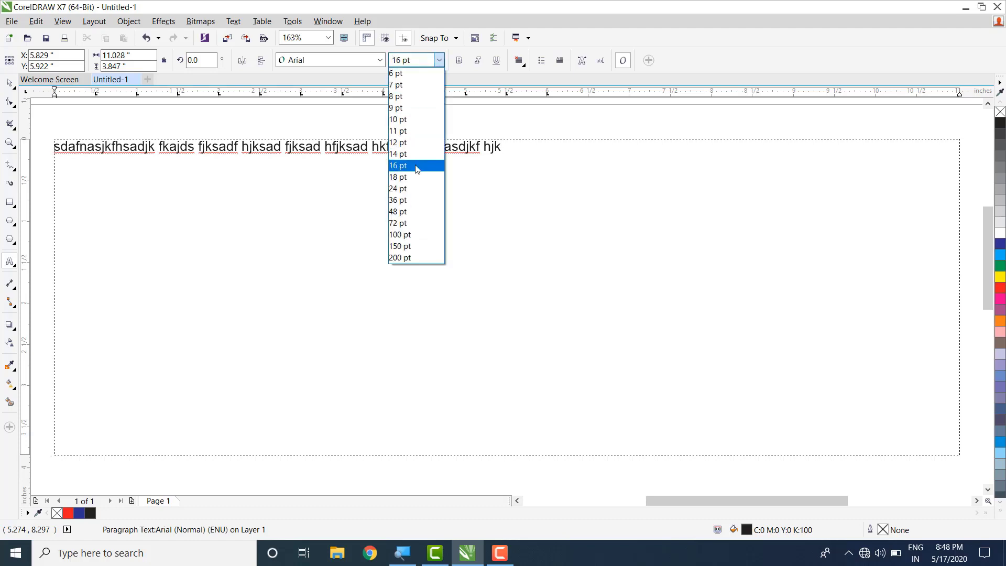
left_click(418, 177)
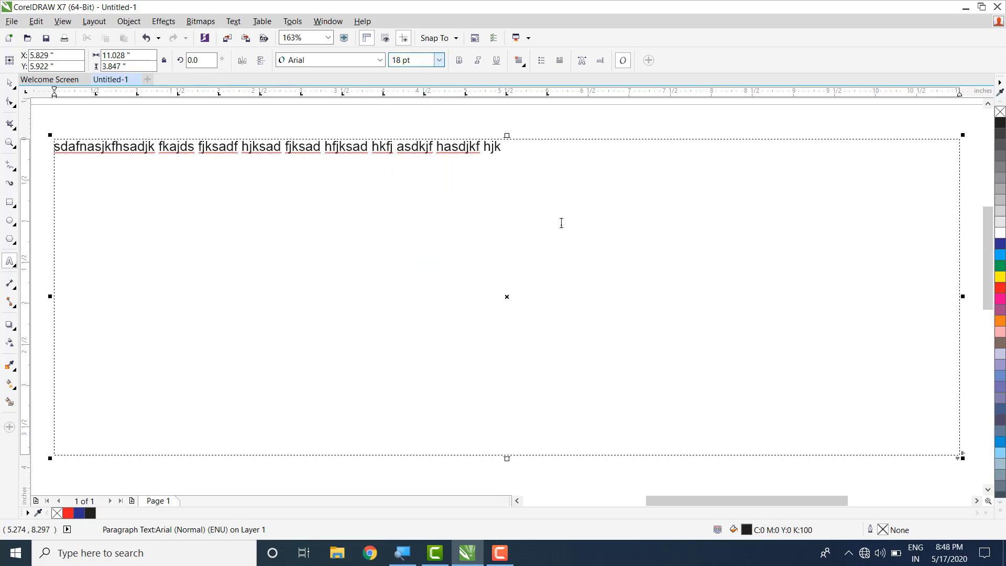
type("klj skldfskld jklsd jfkls fjlsak jflsad falskjf laskjfklas; fjklas ")
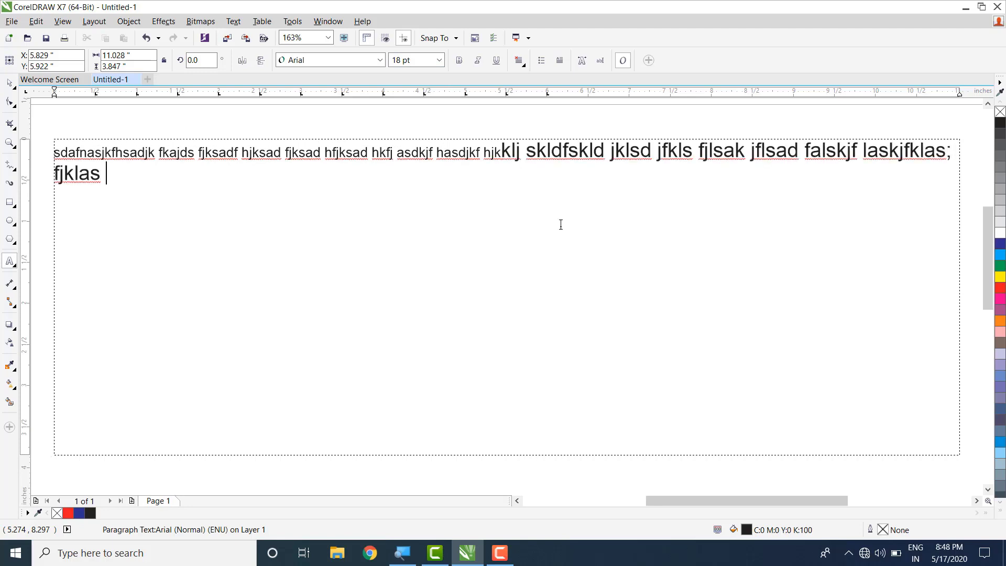
type("jfklas dfj;lasd fkljasd lfk;das j;fkl safjaskl fk")
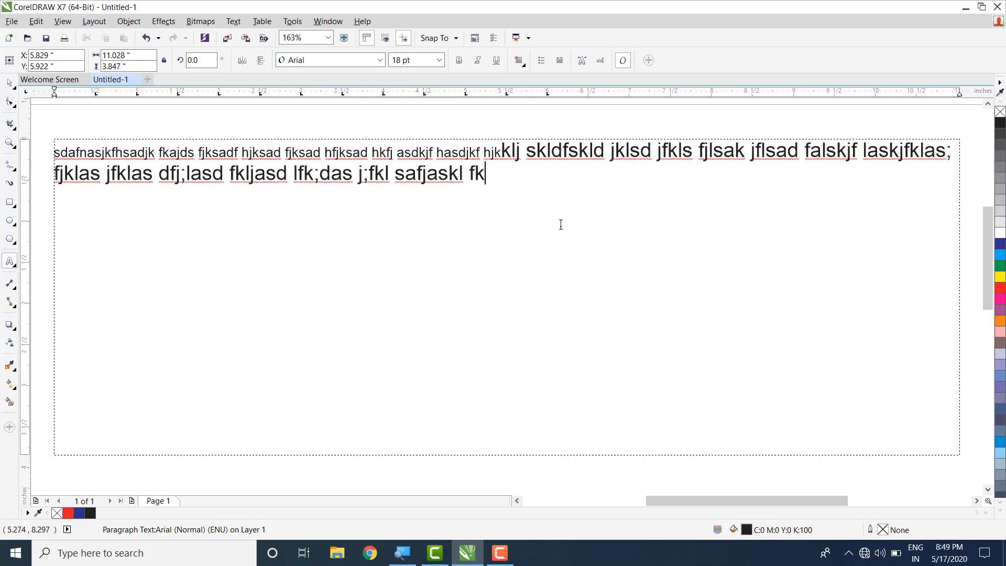
type("jladsj flas fj sa falksf jskalf askl")
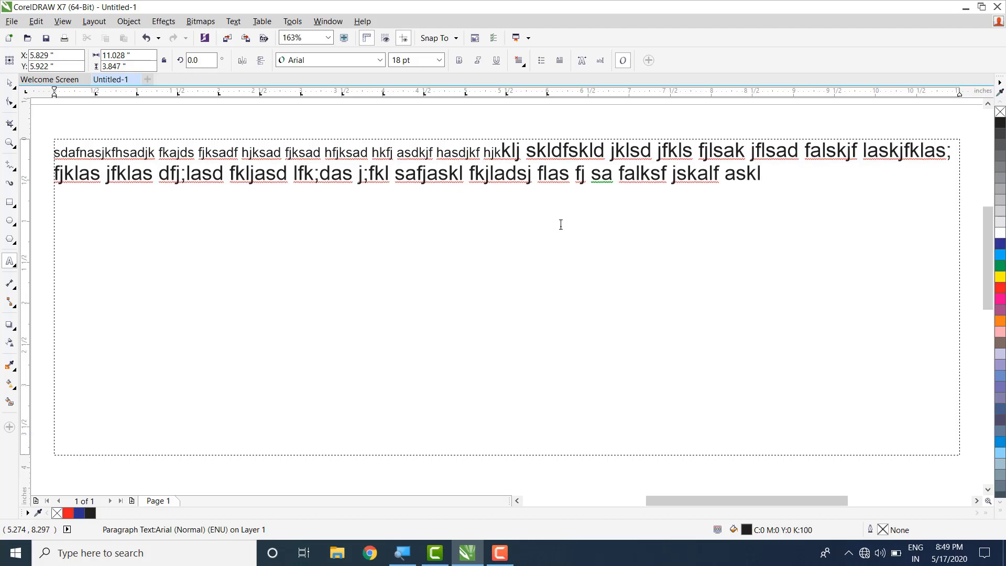
type("dfjsald fjsdklf jasifjkaslj fkls;fj;la")
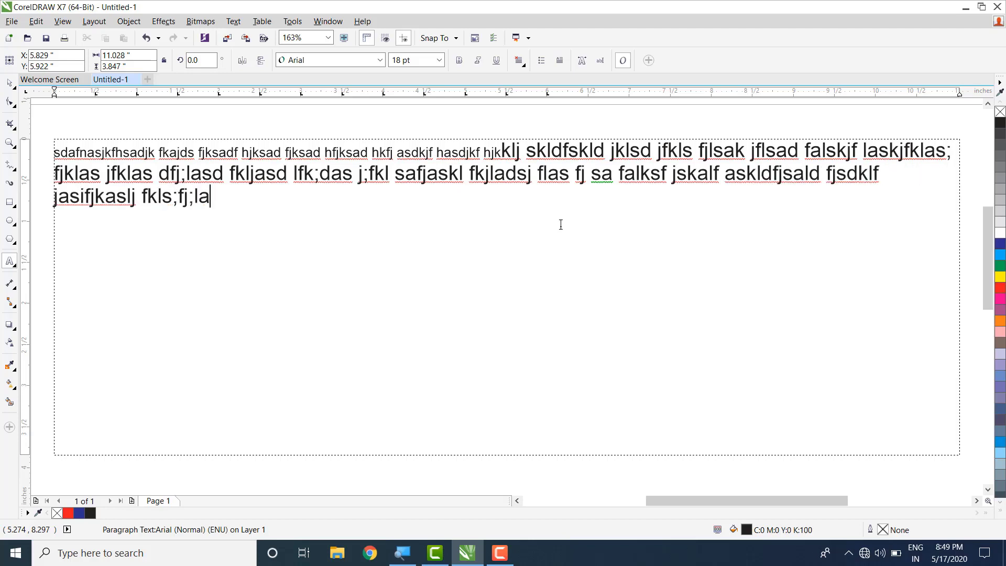
type("skdfj;lsak fj;safd jsa fas f; s")
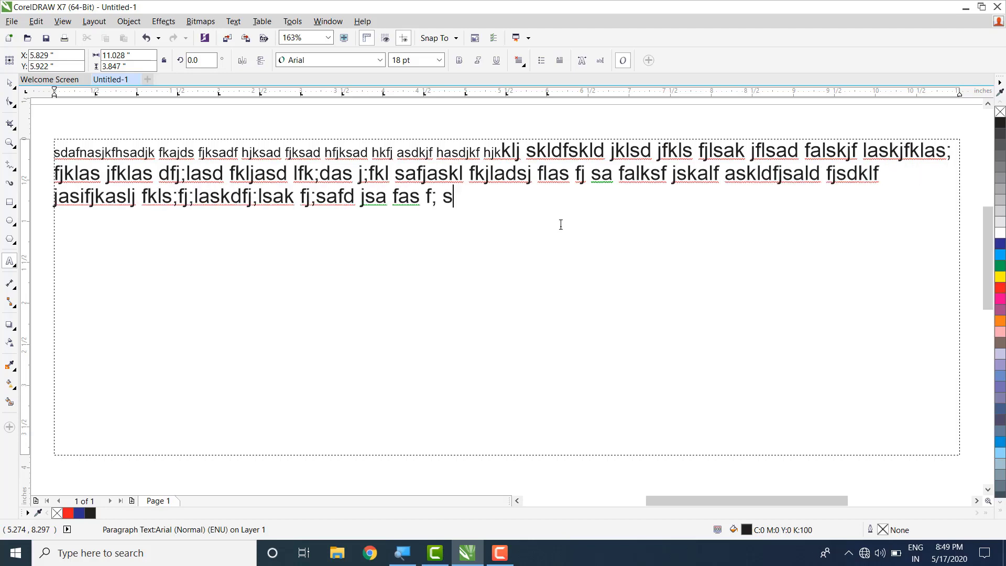
type("afsafjsak f;sajfsa fjas")
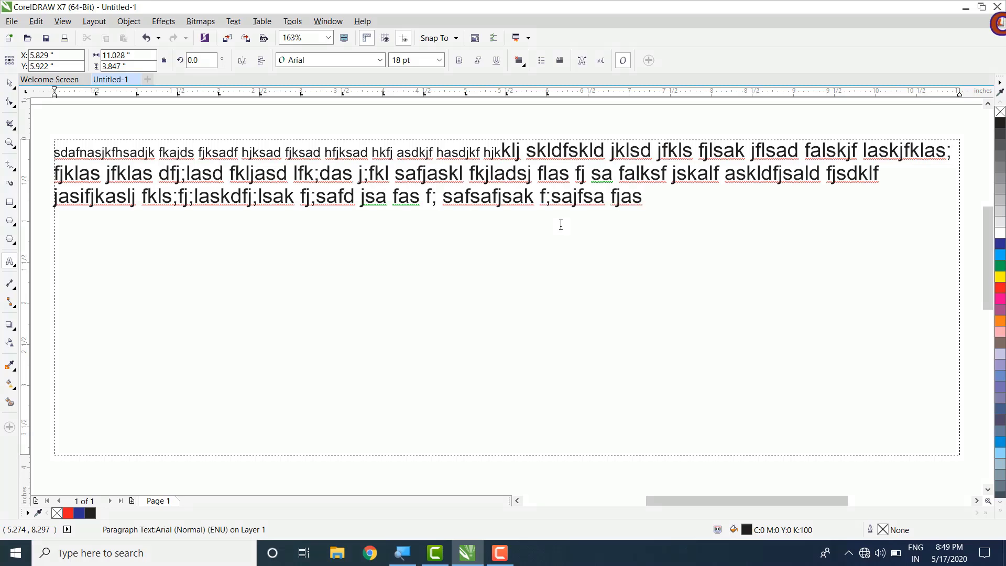
type(" fjkasl f;jskdfask;dfjlla;fsjdfklsafjkljfk")
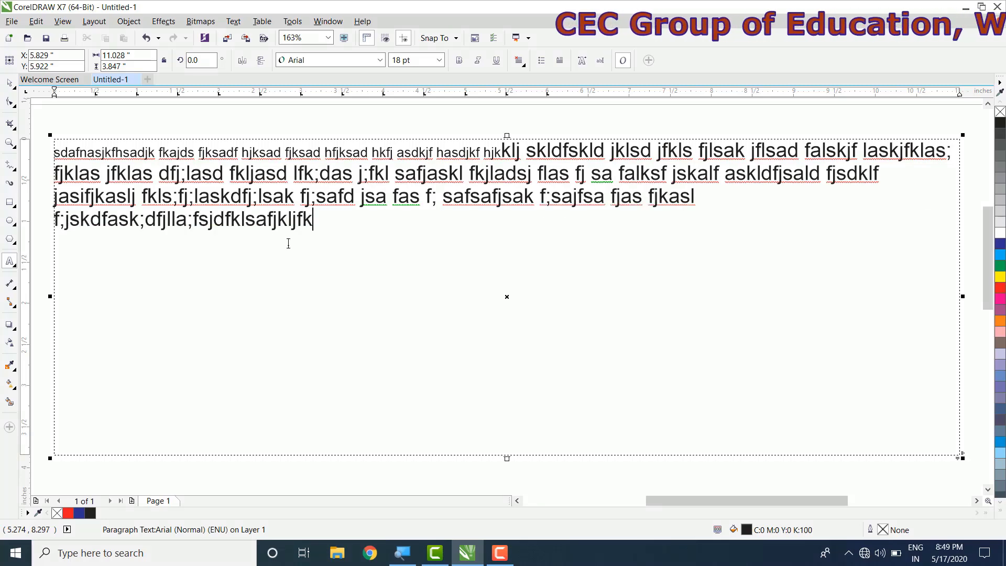
- Select the whole paragraph and apply Left, Center, Right, Full Justify and Force Justify alignment in turn, ending with None
left_click_drag(328, 229, 56, 153)
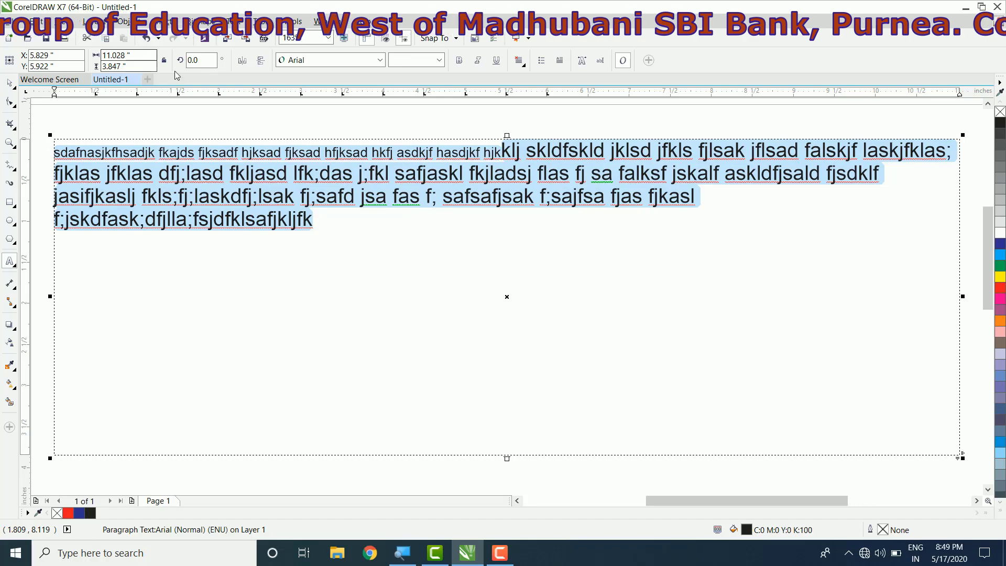
left_click(526, 68)
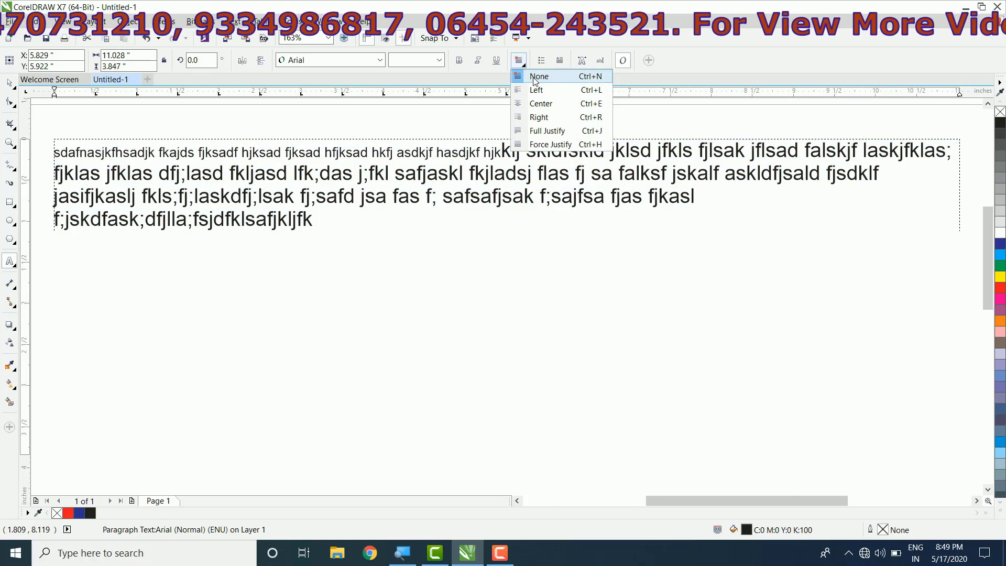
left_click(531, 96)
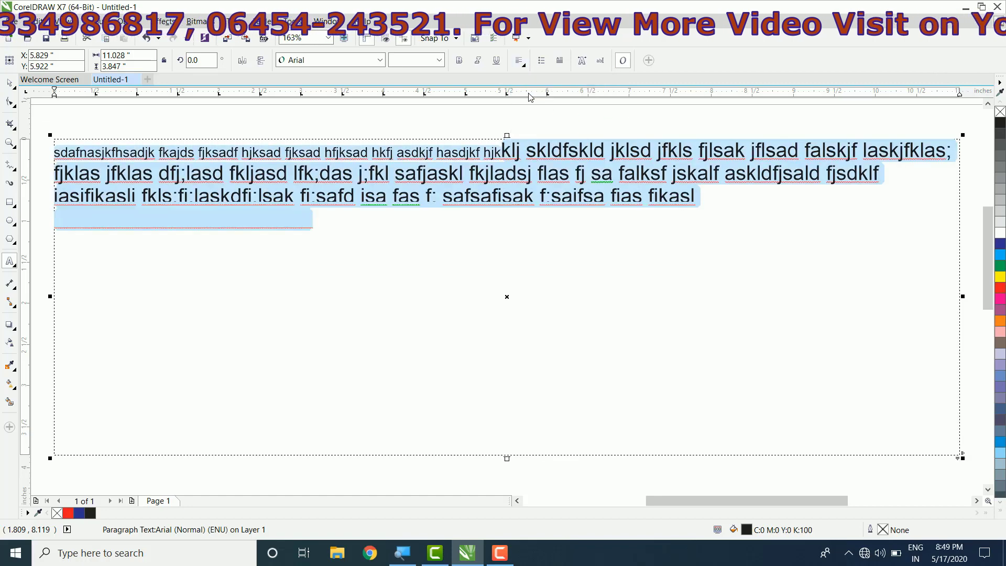
left_click(522, 66)
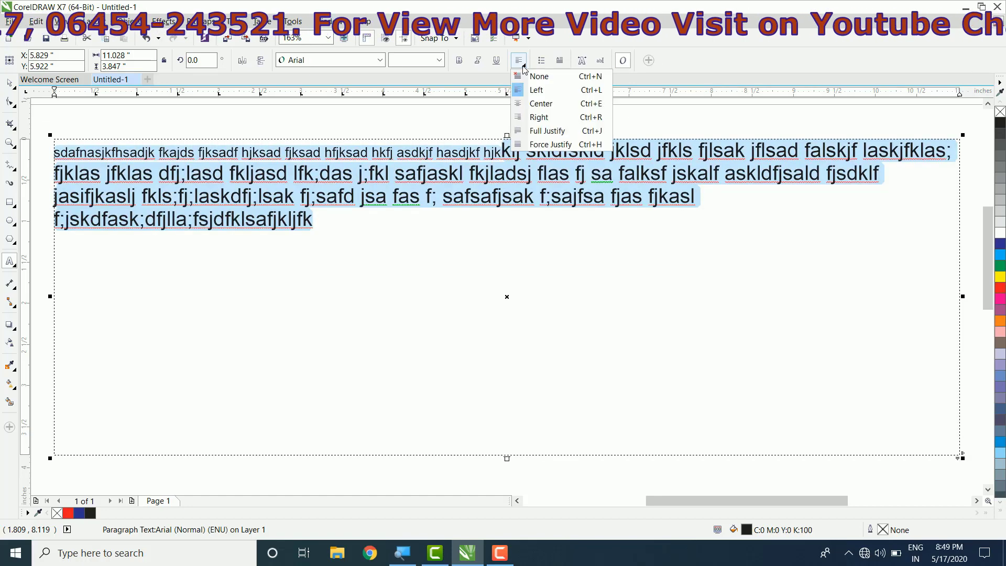
left_click(546, 105)
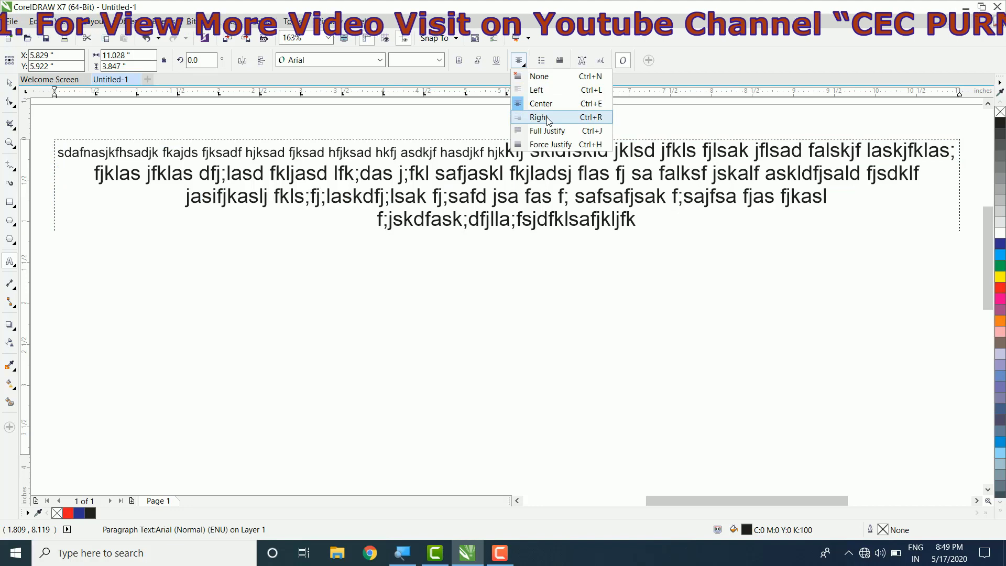
left_click(548, 118)
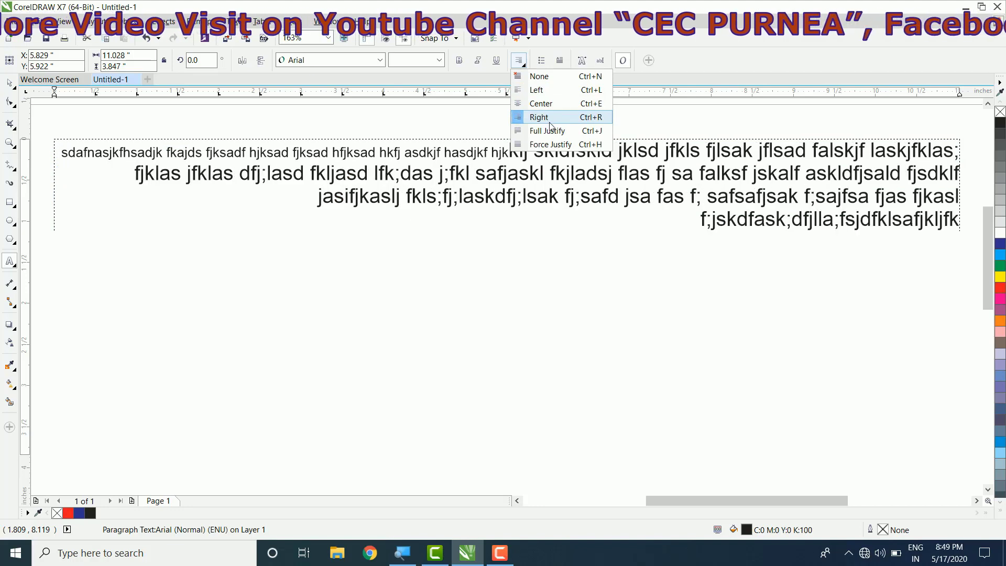
left_click(553, 132)
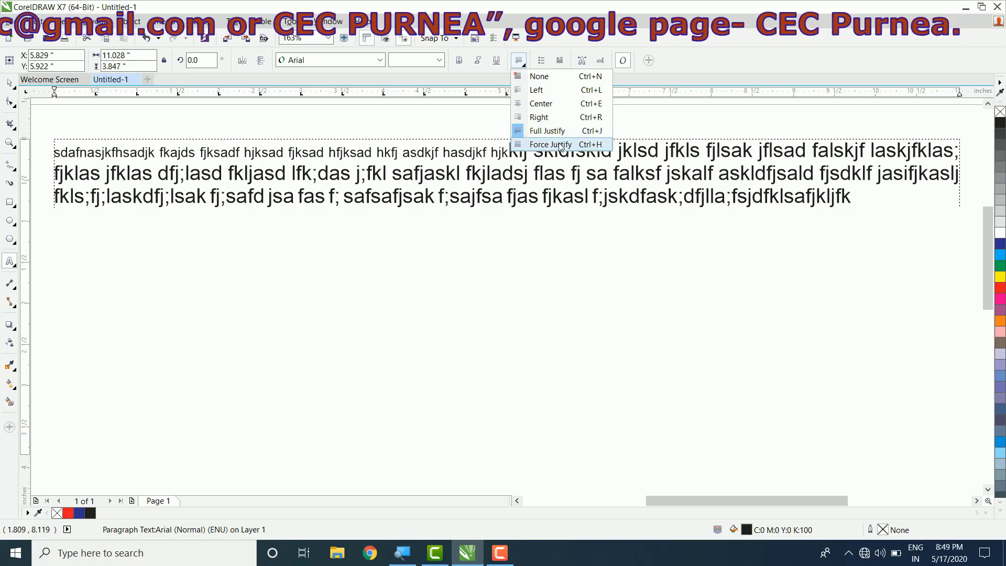
left_click(551, 145)
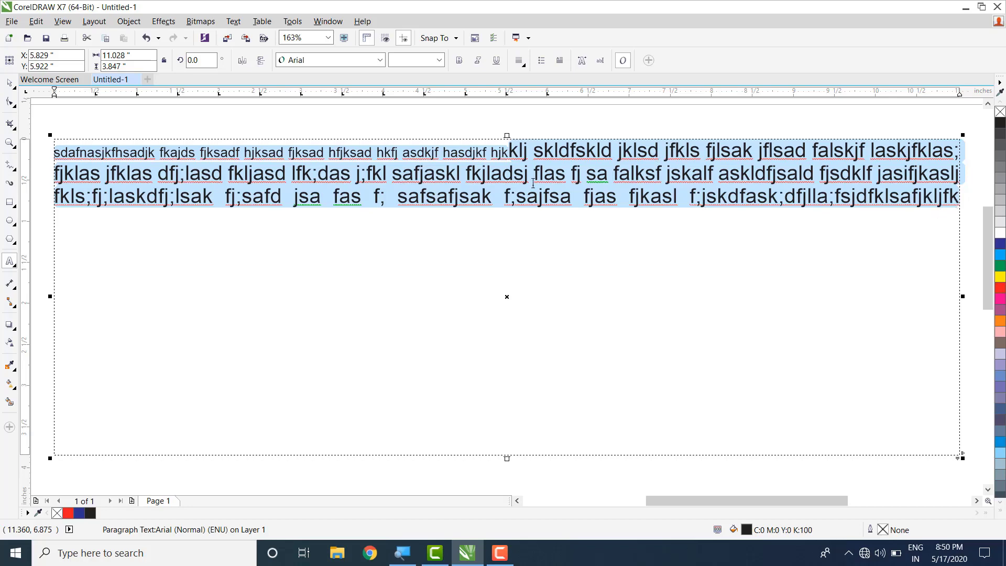
left_click(525, 68)
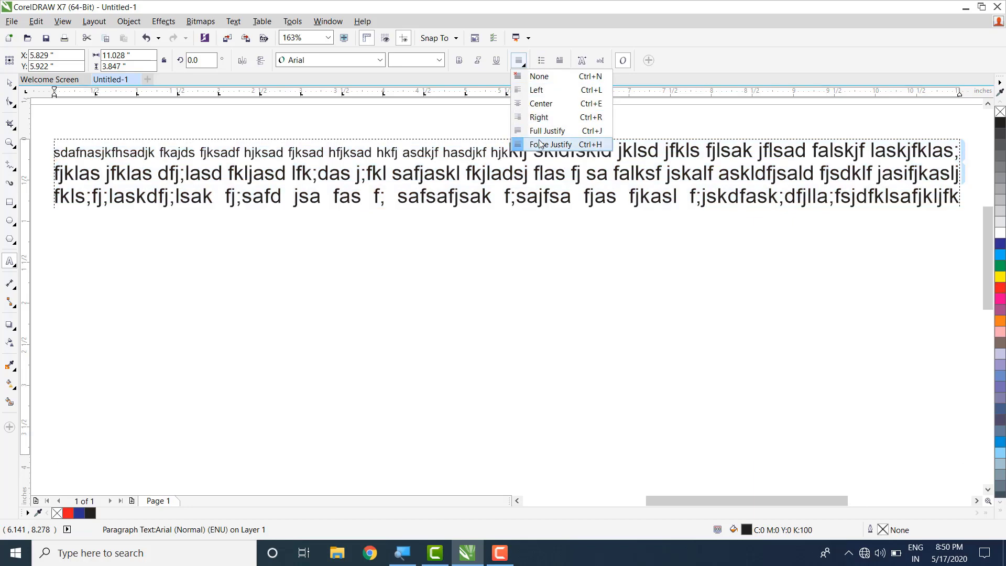
left_click(541, 82)
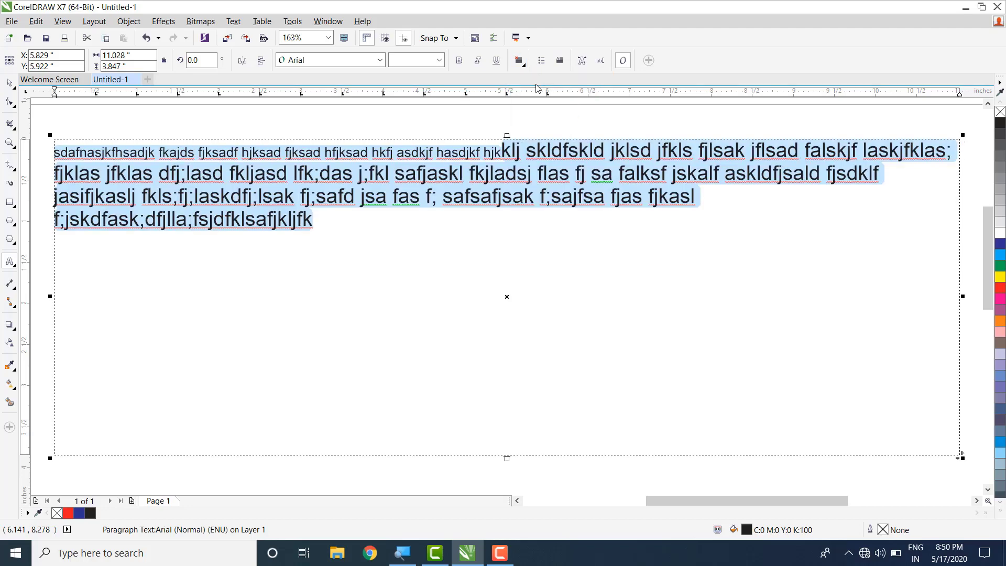
- Add the artistic text "CEC" in 24 pt Arial below the paragraph frame, near the page's left edge
scroll(338, 250, "down", 2)
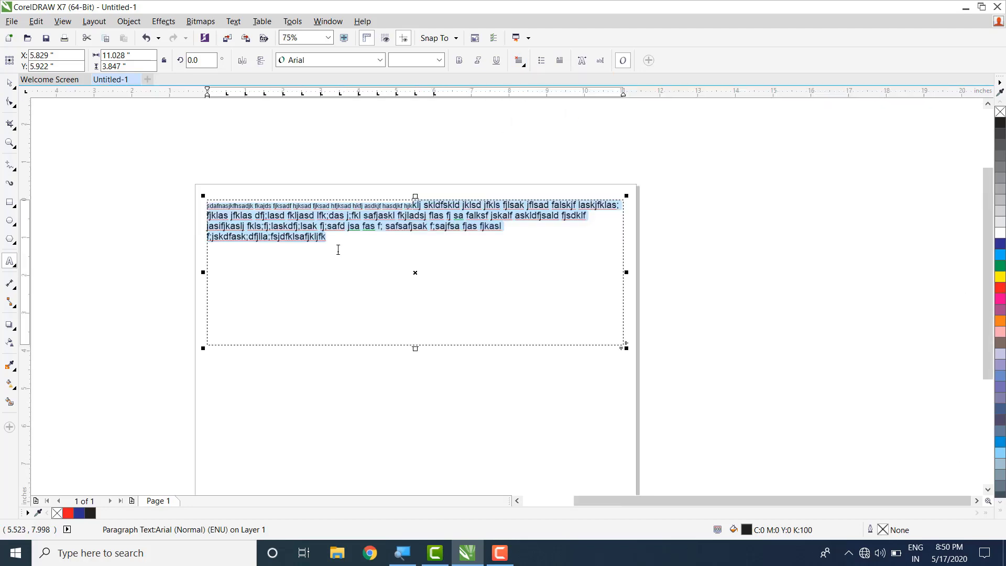
scroll(993, 258, "down", 1)
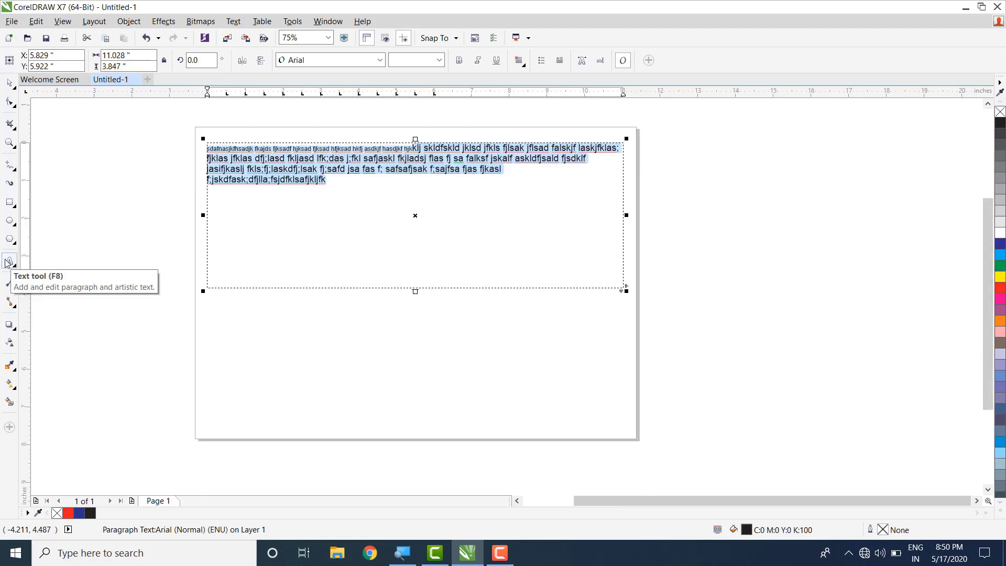
left_click(220, 331)
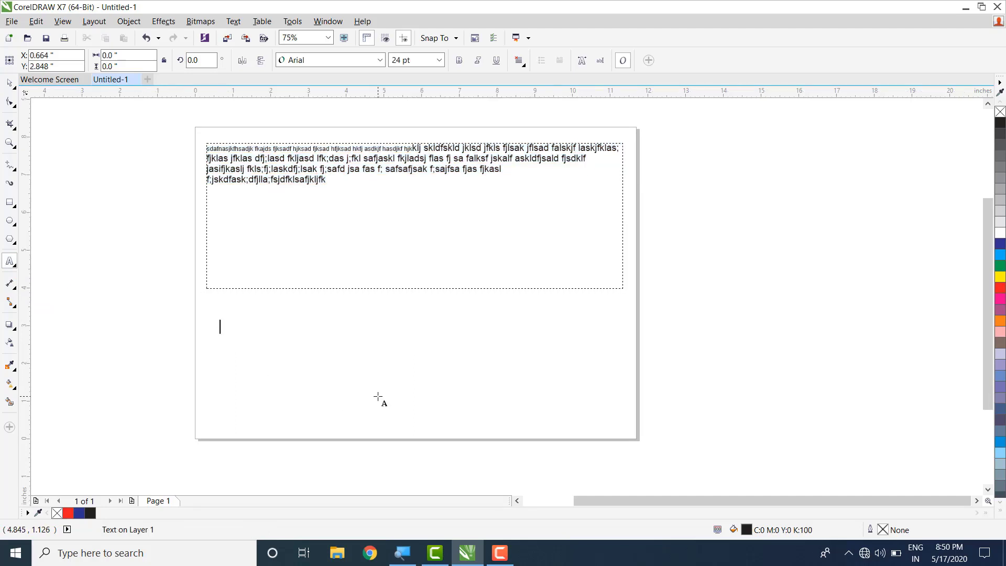
type("CEC")
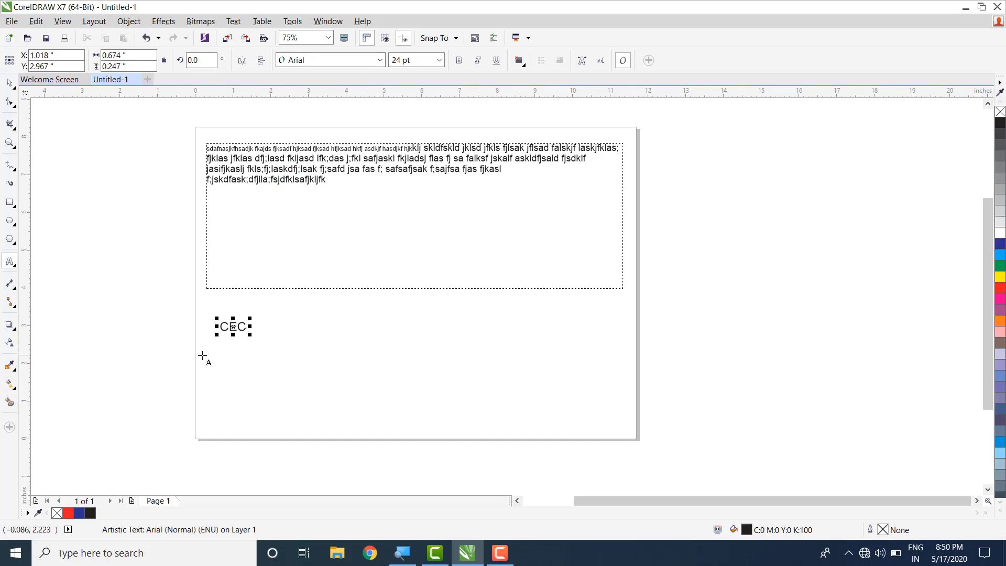
- Enlarge the "CEC" text proportionally to about 7.30 by 2.67 in and shift it slightly up and right on the page
left_click(10, 91)
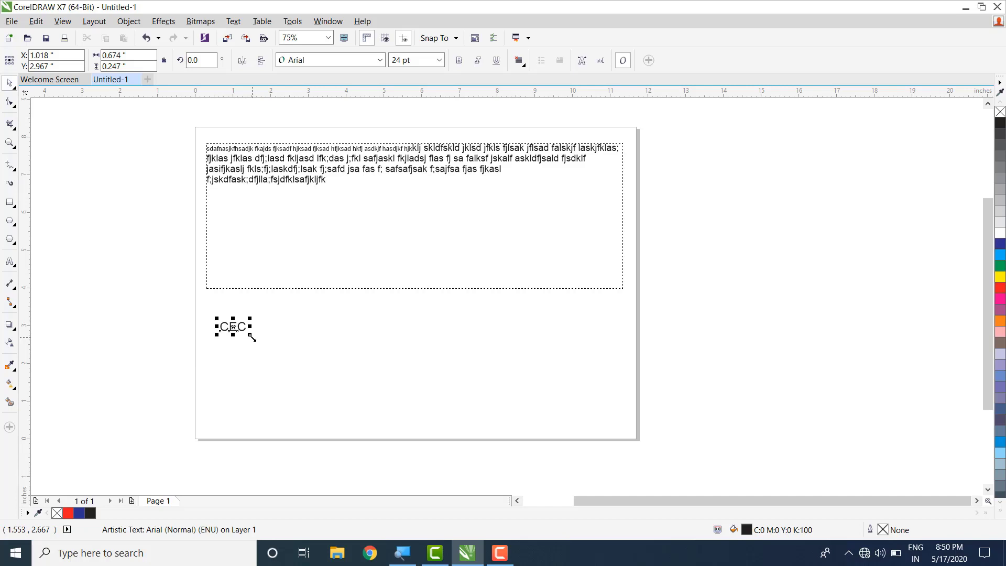
left_click_drag(250, 334, 540, 427)
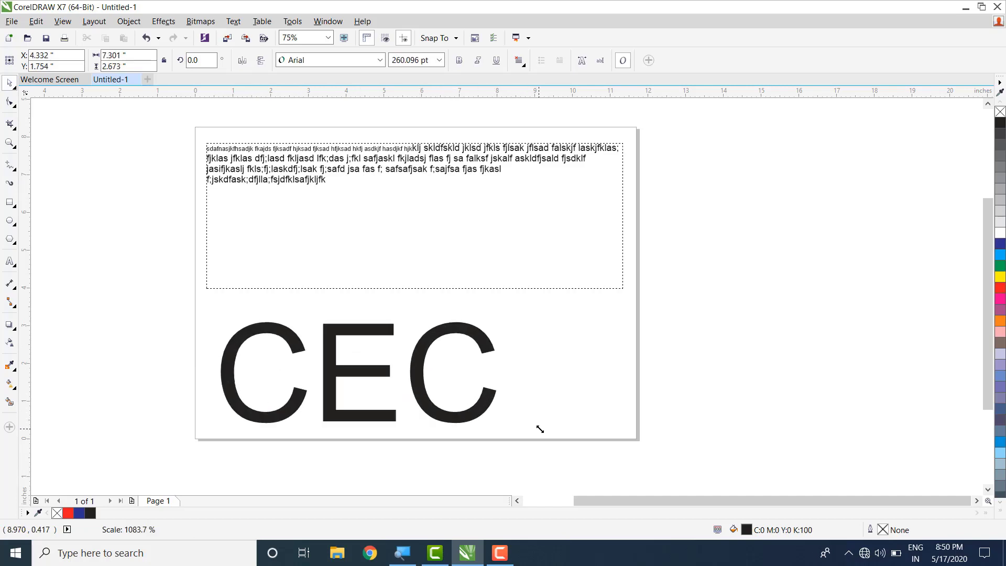
left_click_drag(412, 379, 436, 364)
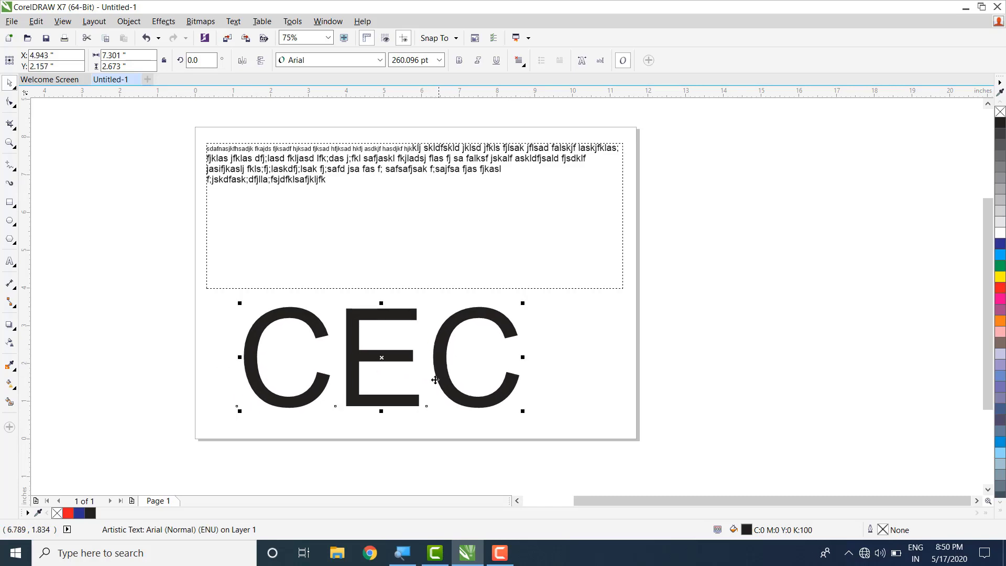
- Change the "CEC" text's font to Arial Black and enlarge it to about 9.16 by 3.09 in below the paragraph frame
left_click(380, 60)
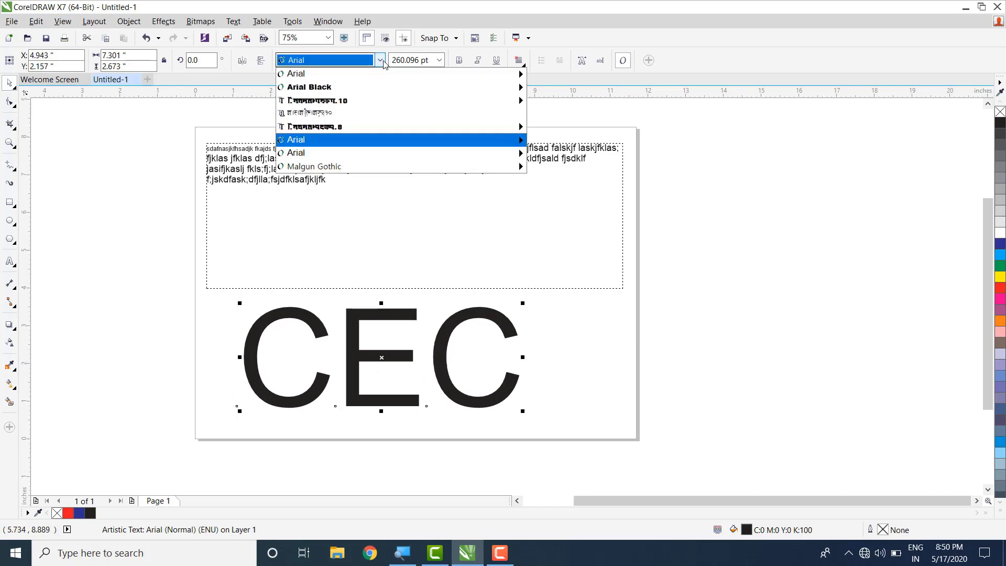
left_click(375, 88)
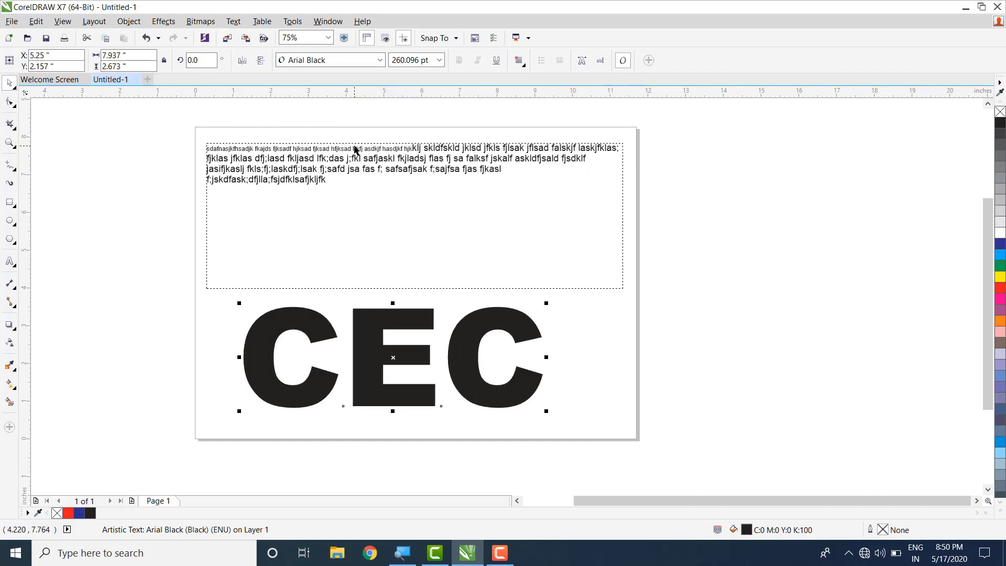
left_click_drag(474, 363, 477, 355)
left_click_drag(550, 404, 597, 445)
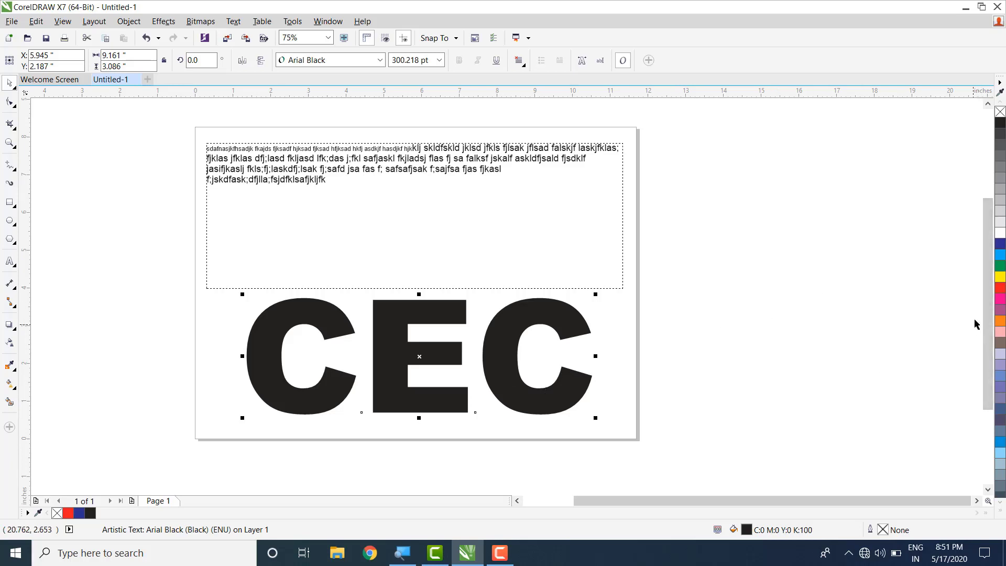
- Fill the "CEC" text with red, give it a black outline, and examine the outline on the last letter's upper curve
left_click(1001, 287)
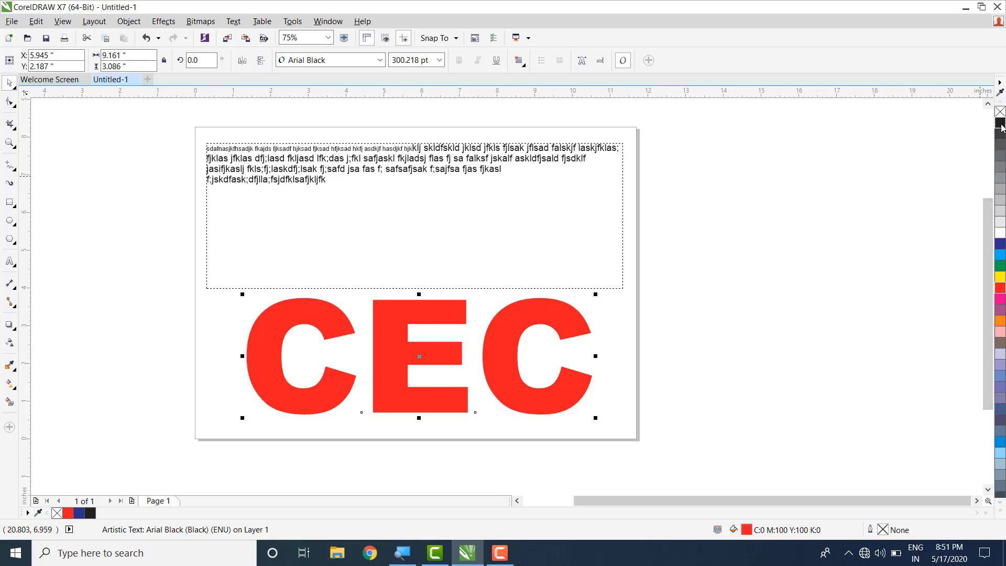
right_click(1002, 127)
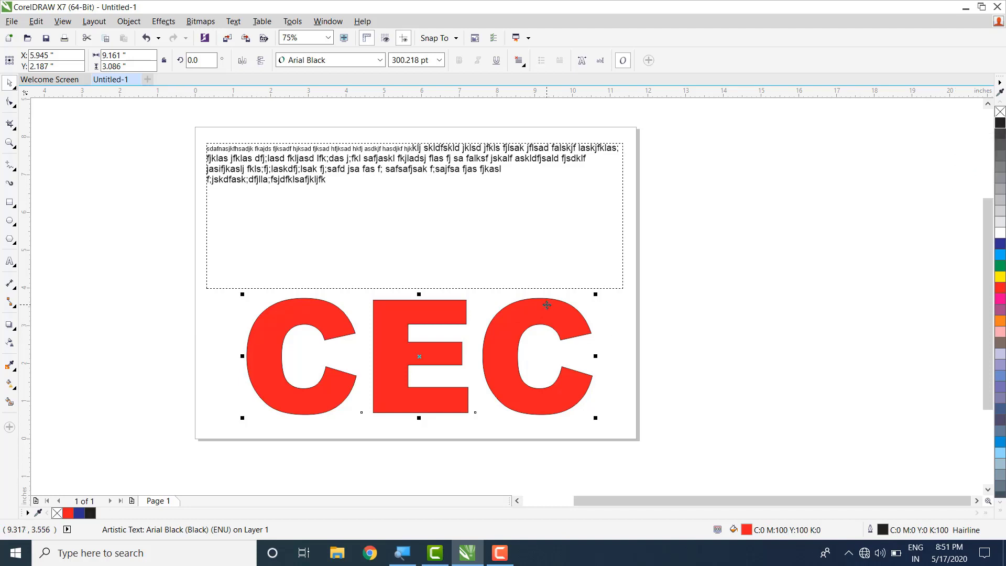
scroll(547, 305, "up", 5)
scroll(576, 264, "up", 4)
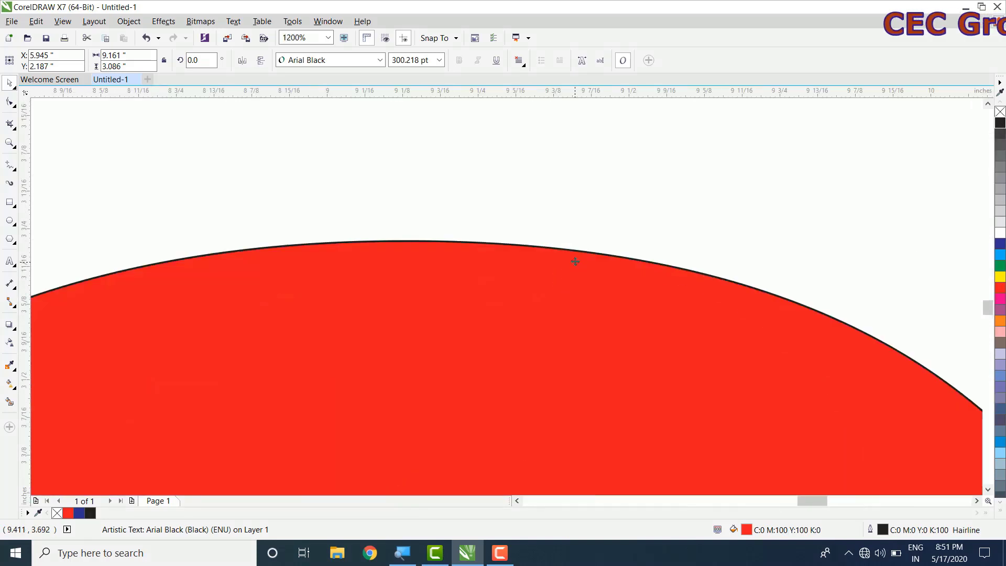
- Set the "CEC" text's outline width to 10 pt, placed behind the fill and scaling with the object
scroll(533, 248, "down", 7)
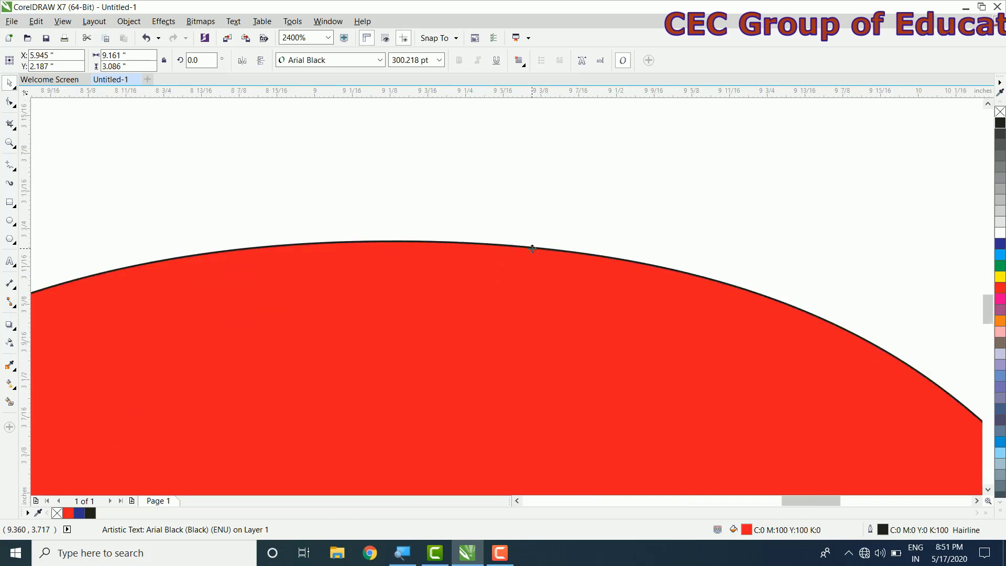
scroll(568, 295, "down", 2)
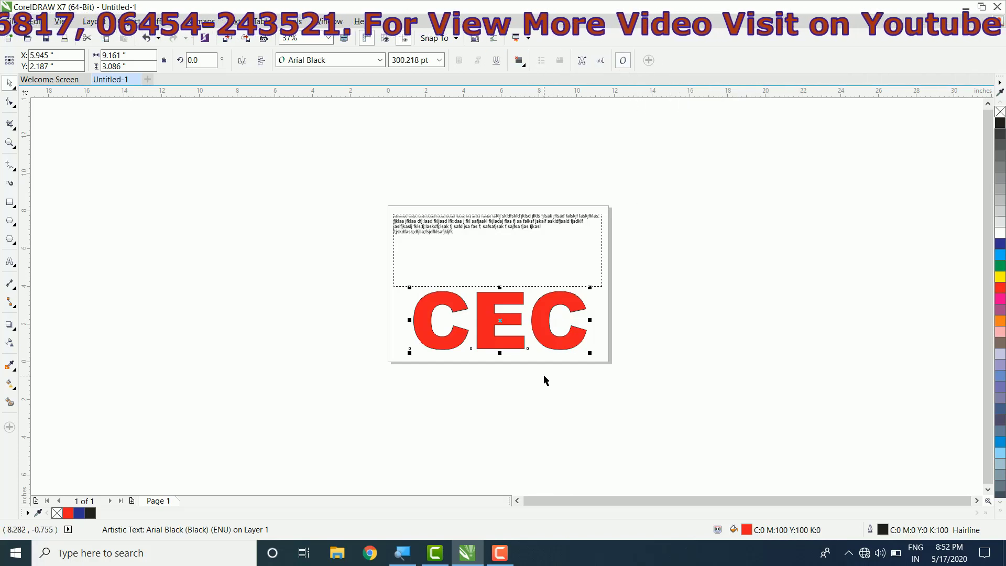
scroll(543, 378, "up", 2)
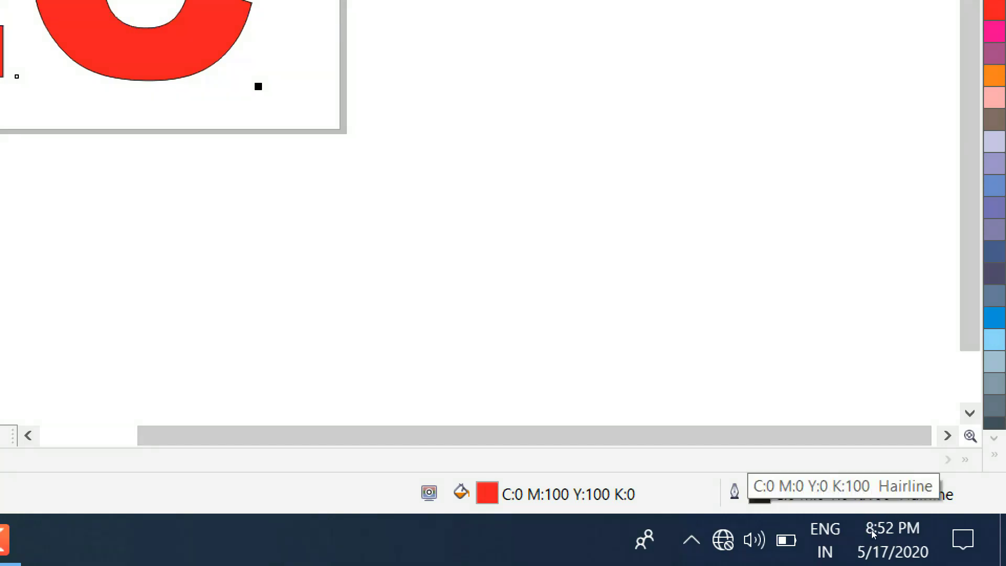
double_click(840, 494)
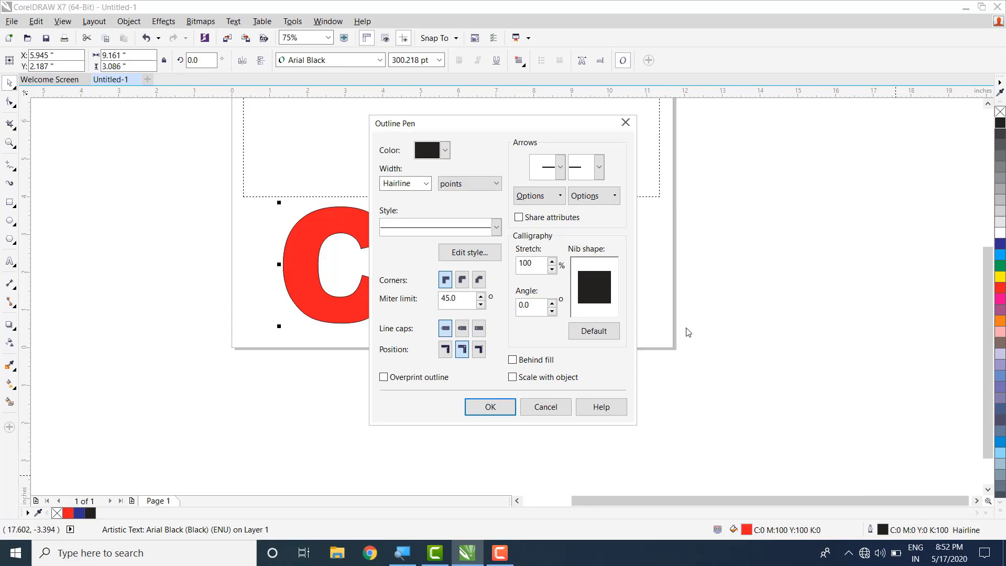
left_click(427, 184)
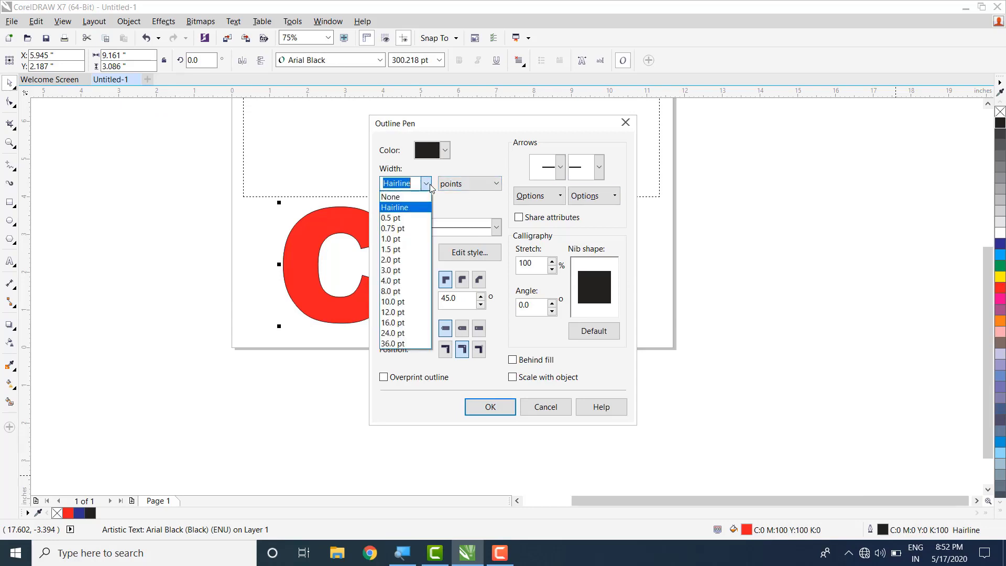
left_click(387, 303)
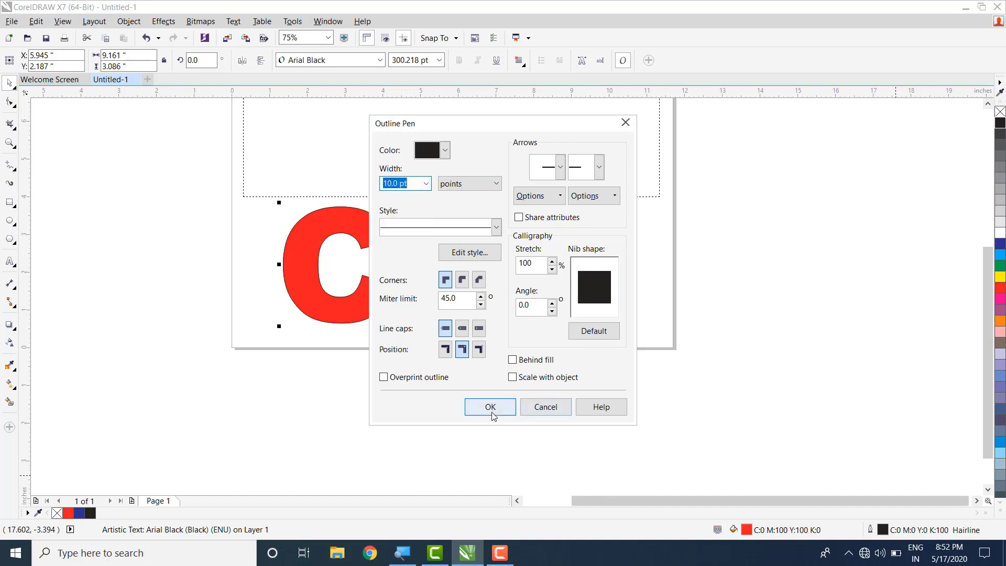
left_click(513, 360)
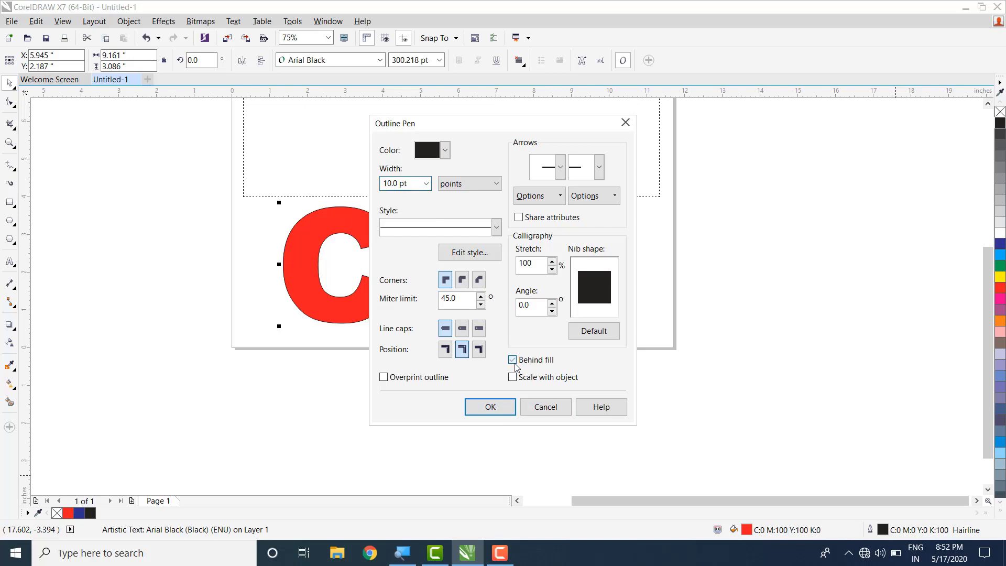
left_click(509, 408)
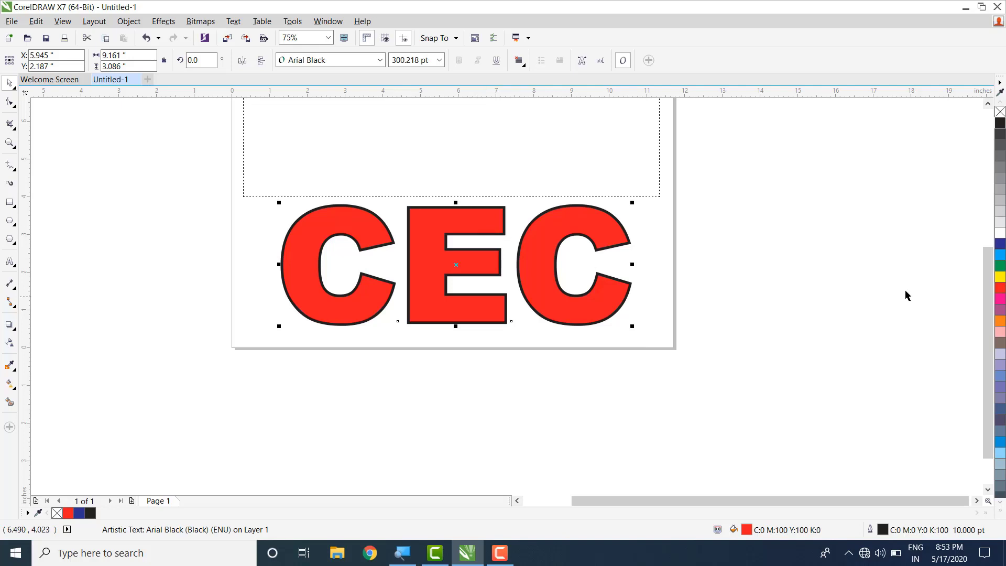
- Remove the red "CEC" text's outline, duplicate the text in place, and give the duplicate a blue fill and blue outline
right_click(1000, 112)
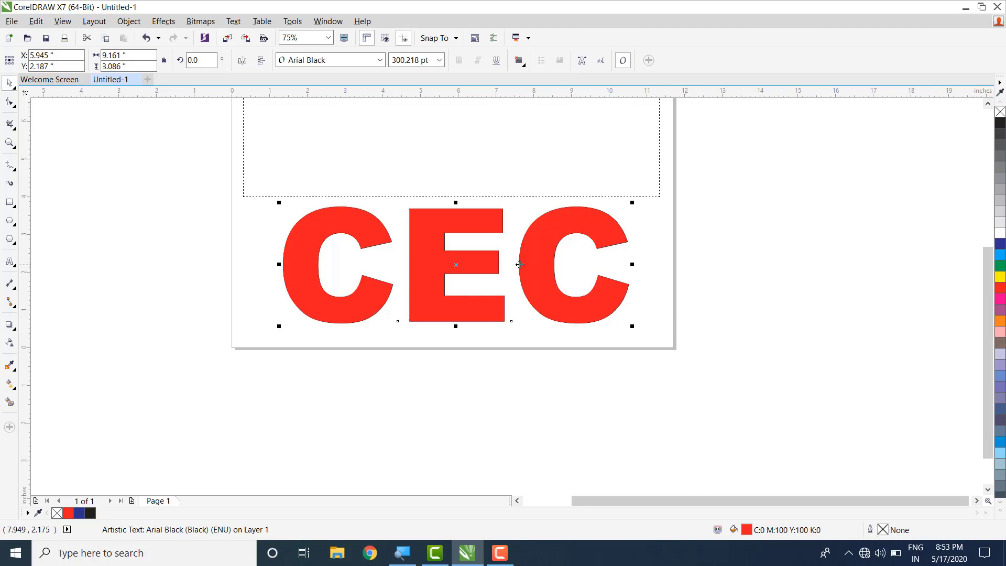
left_click(528, 260)
left_click(528, 261)
left_click(1001, 245)
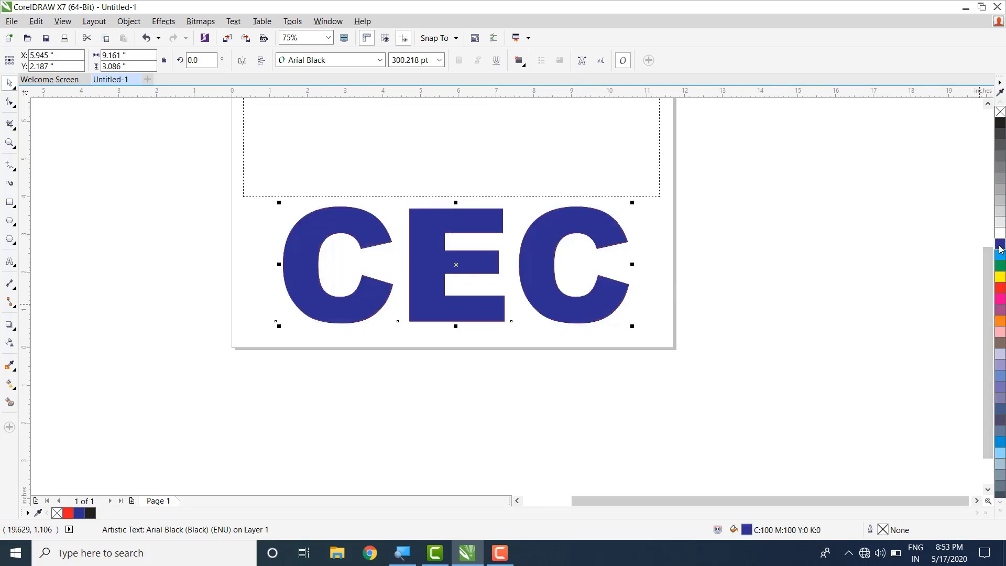
right_click(1000, 245)
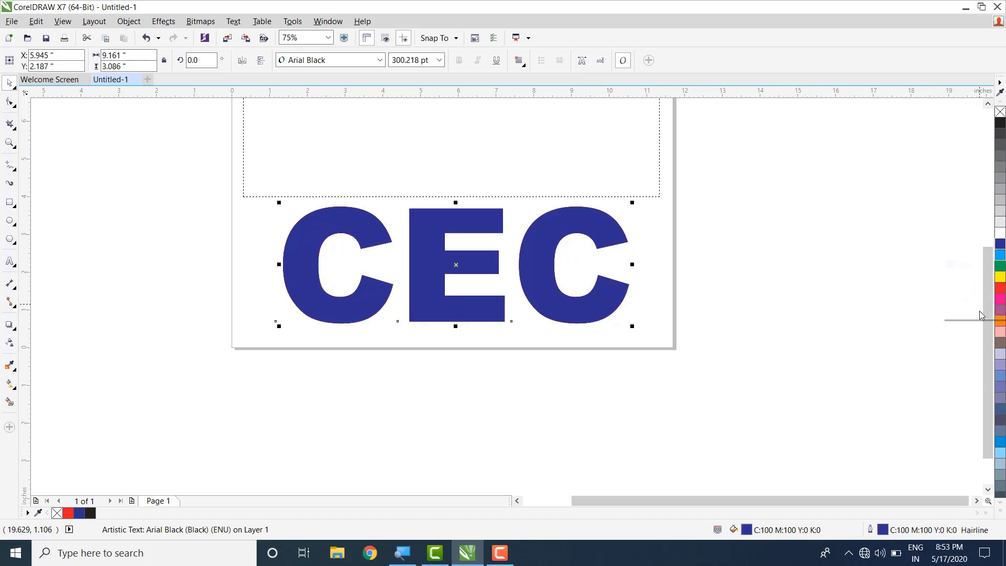
- Widen the blue duplicate's outline to 12 pt and send the duplicate behind the red "CEC" text
double_click(871, 530)
left_click(426, 183)
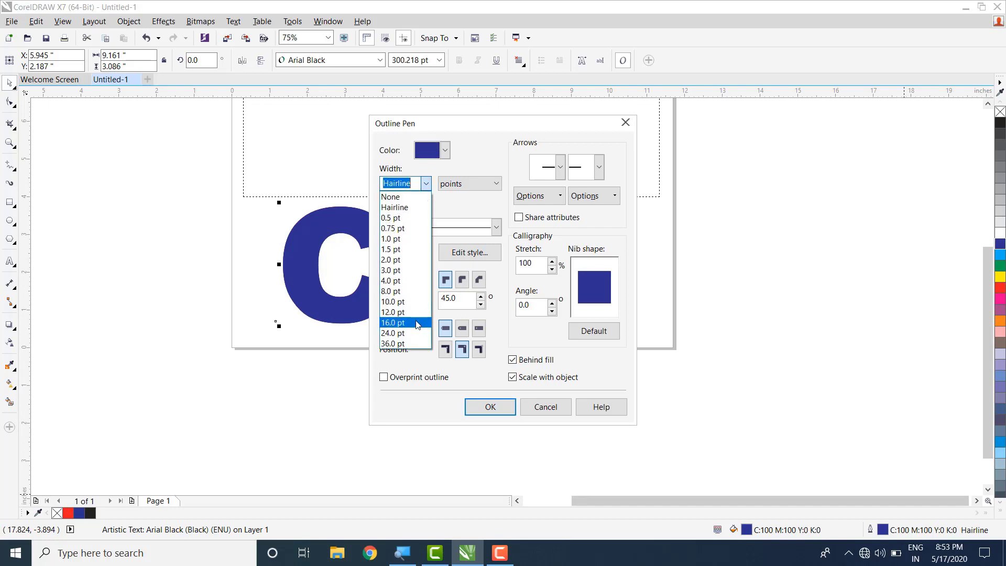
left_click(415, 313)
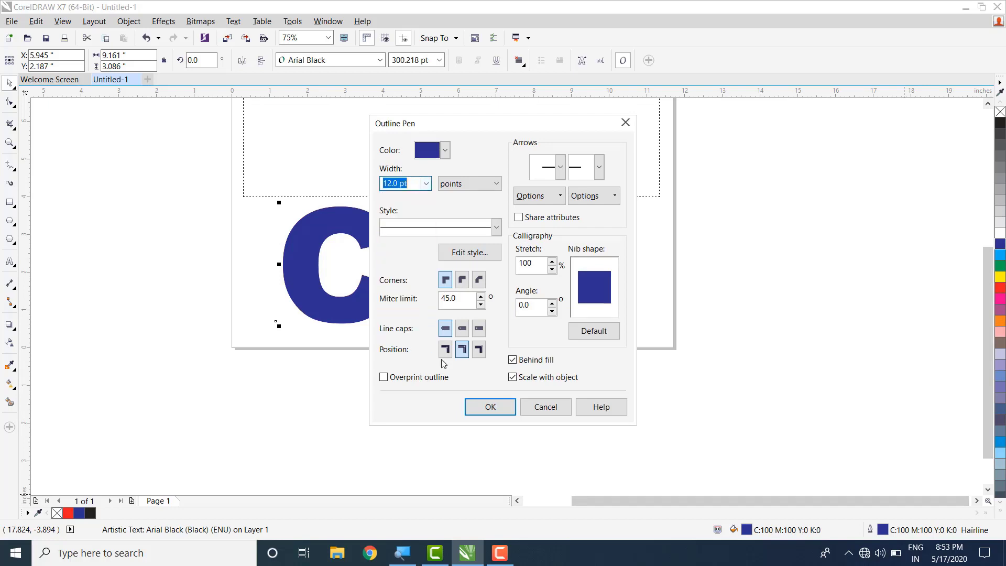
left_click(508, 408)
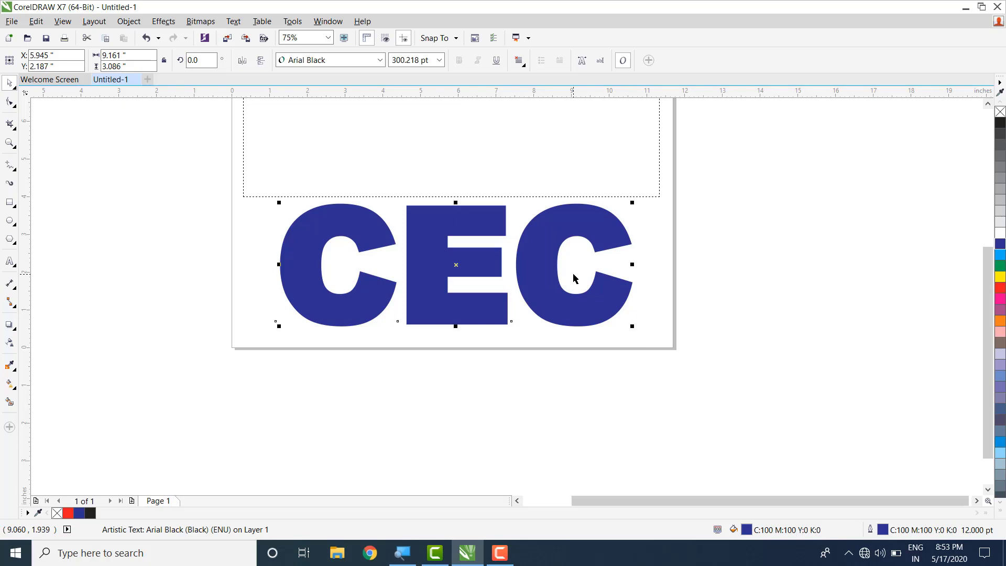
key("shift+Page_Down")
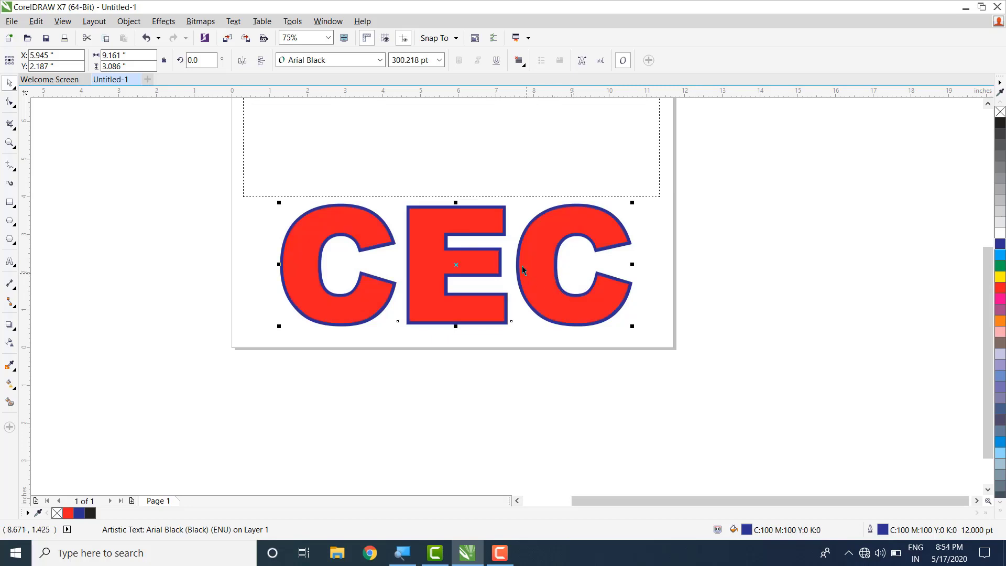
- Move the red "CEC" down off the blue copy, and centre-align the texts on each other again
left_click_drag(541, 262, 529, 341)
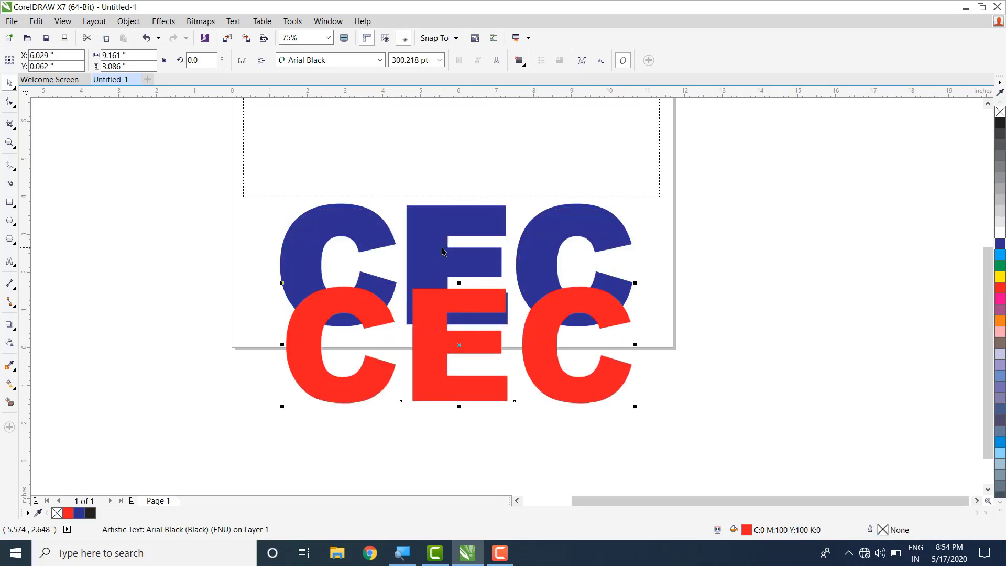
left_click_drag(701, 443, 244, 193)
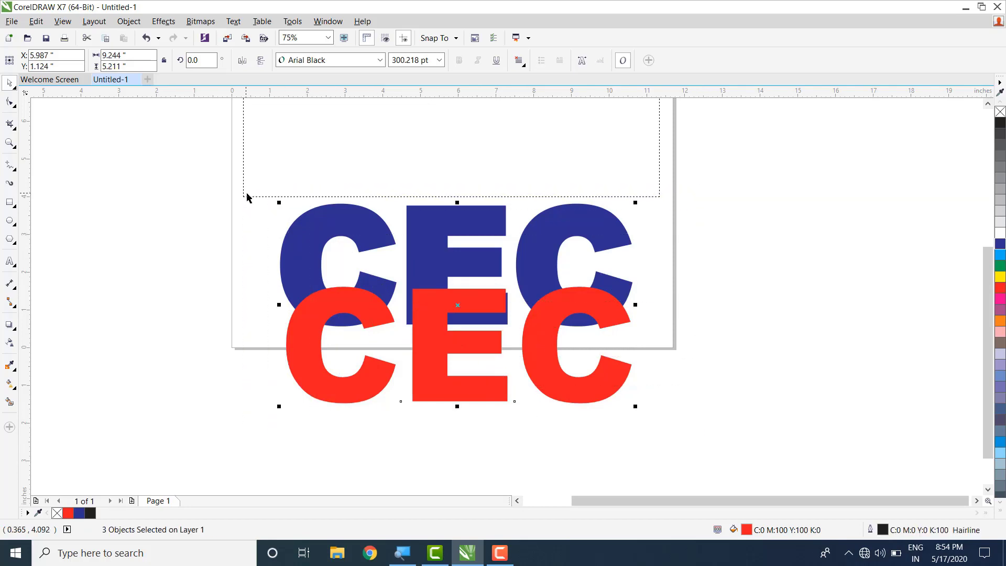
key("e")
key("c")
key("Escape")
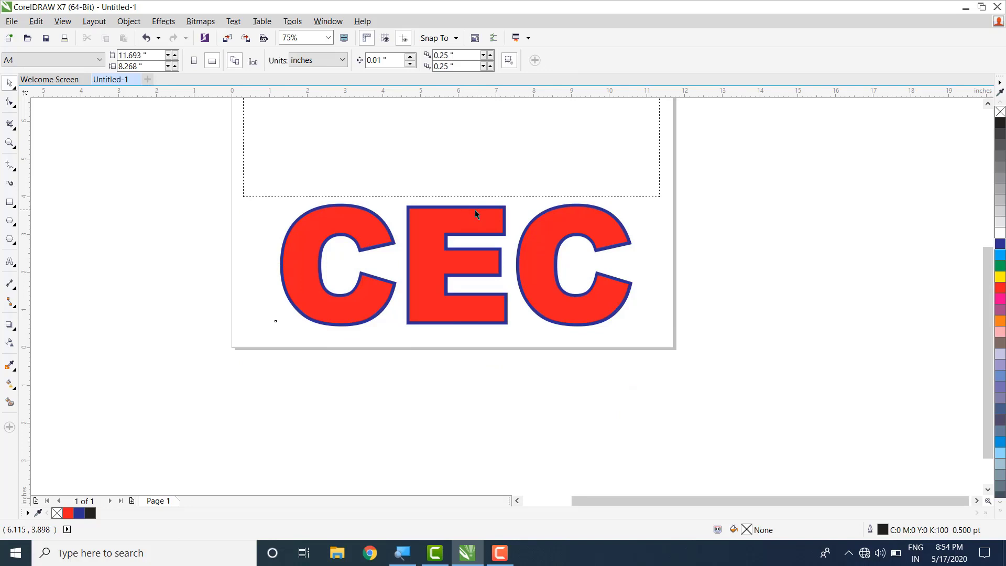
- Duplicate the blue "CEC" in place with yellow fill and a 16 pt yellow outline, and send the duplicate one level back
left_click(480, 205)
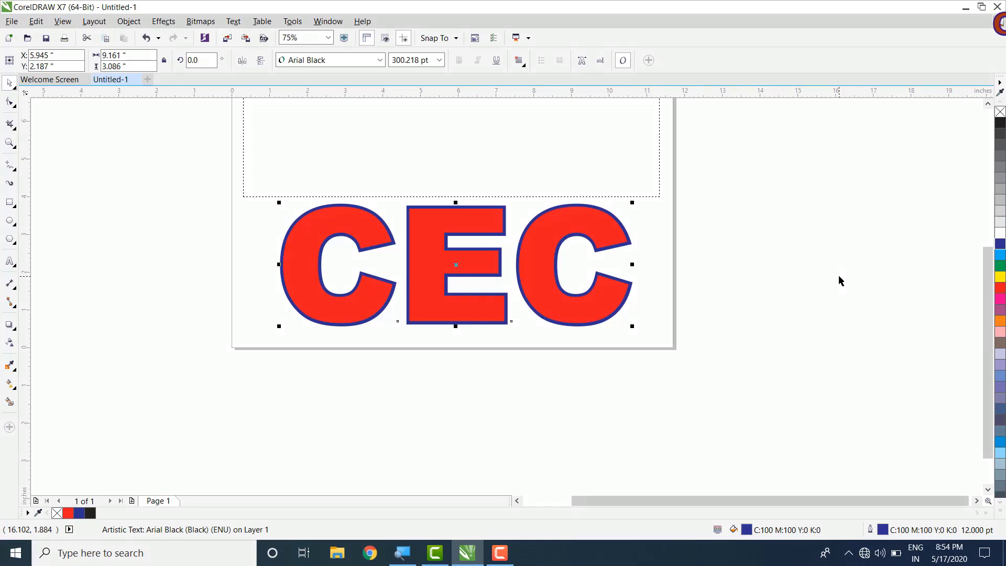
right_click(1002, 278)
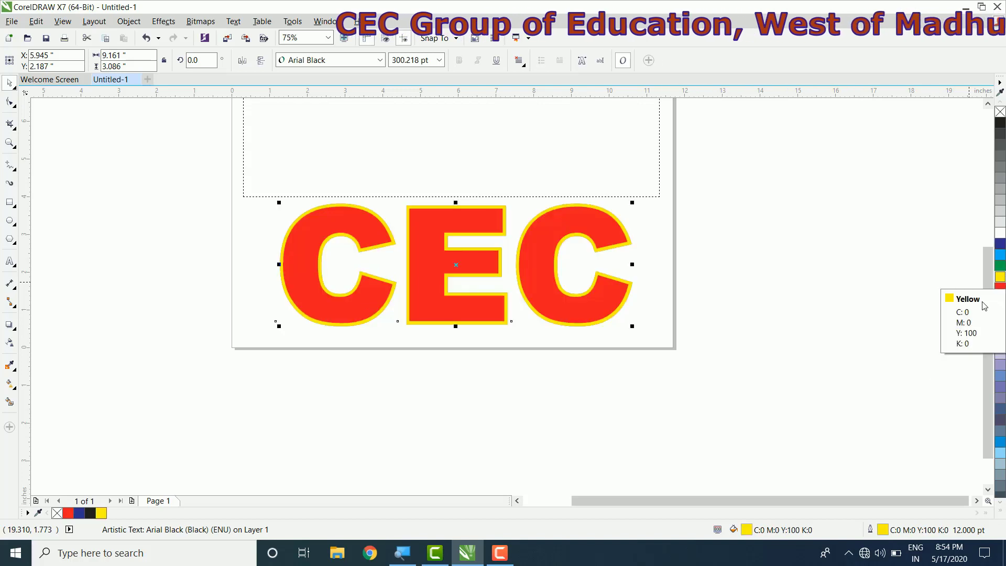
double_click(884, 529)
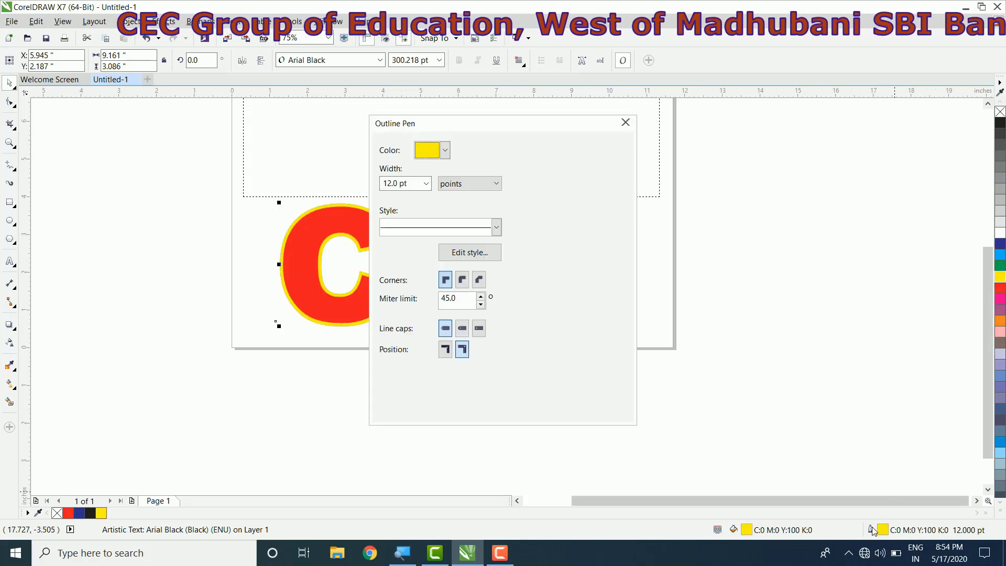
left_click(426, 183)
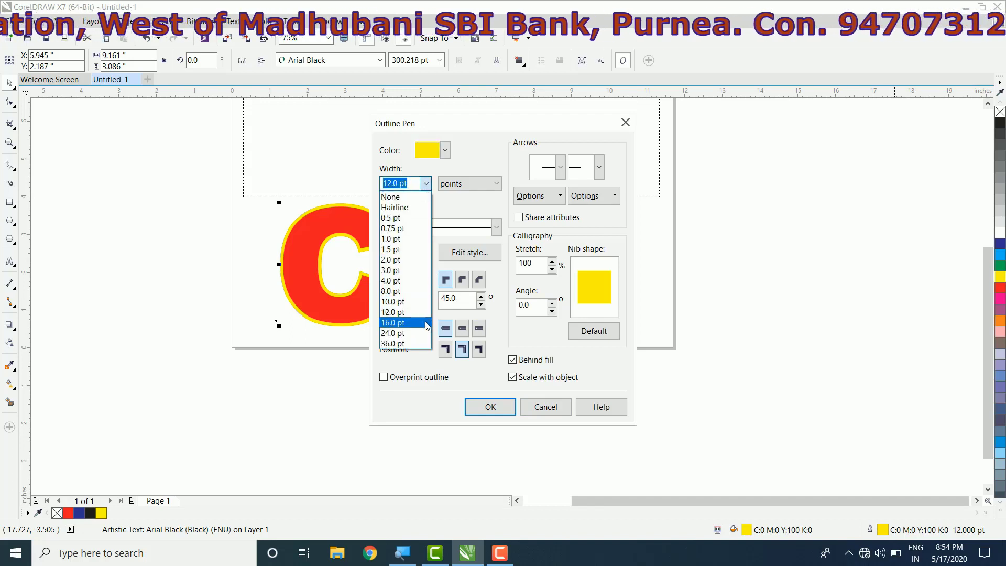
left_click(426, 322)
left_click(495, 408)
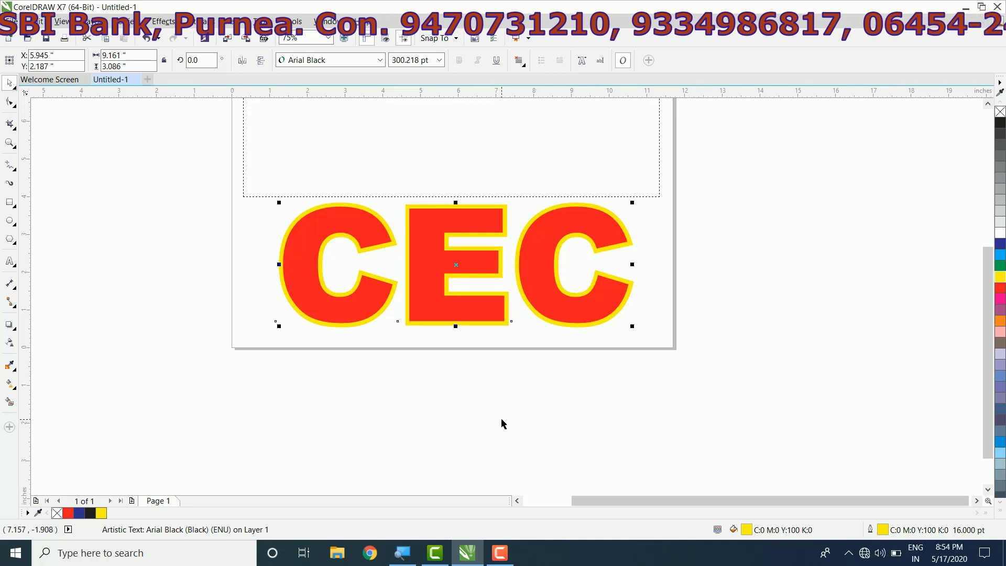
key("ctrl+Page_Down")
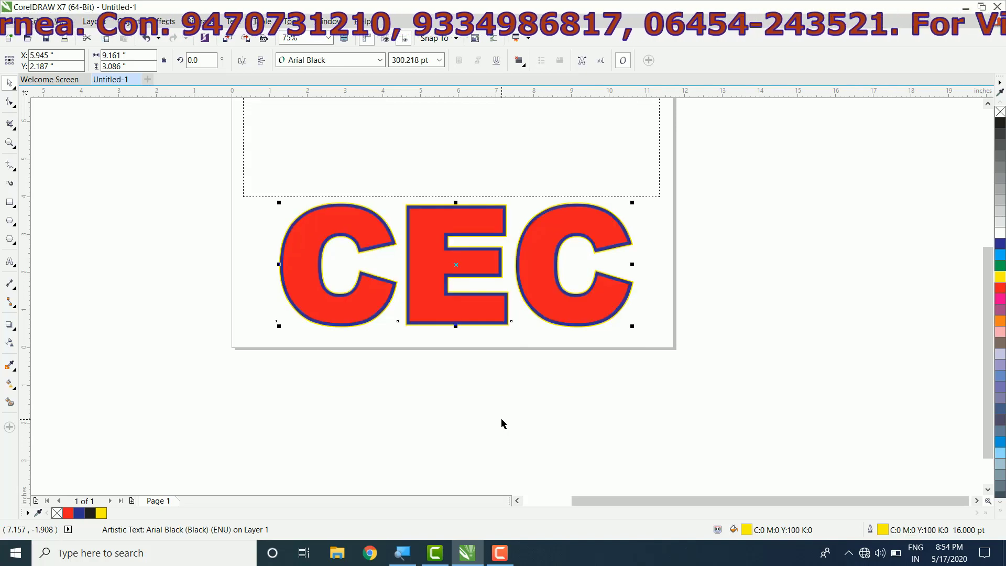
- Widen the yellow copy's outline to 24 pt and change its fill and outline to magenta
double_click(873, 533)
left_click(426, 183)
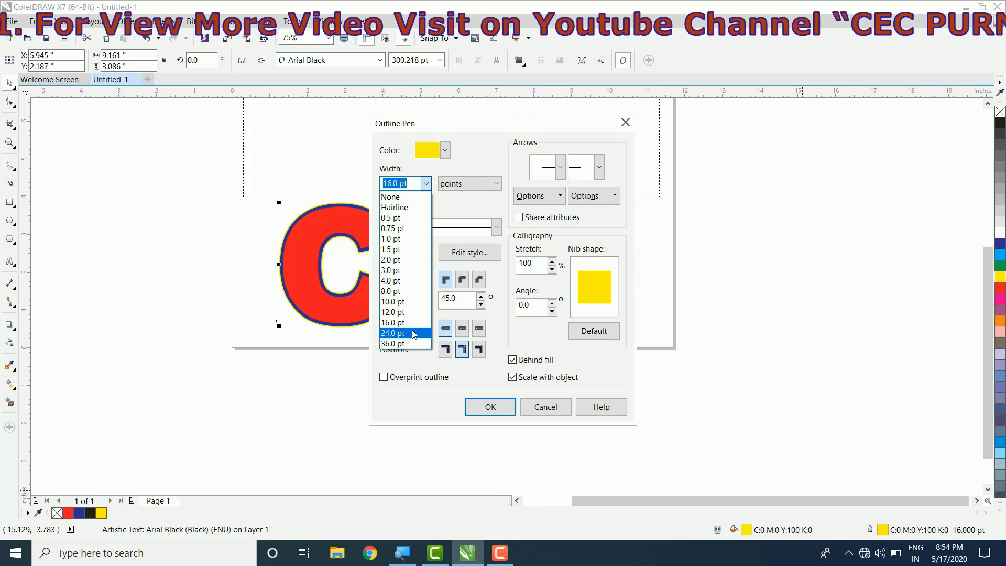
left_click(414, 333)
left_click(487, 406)
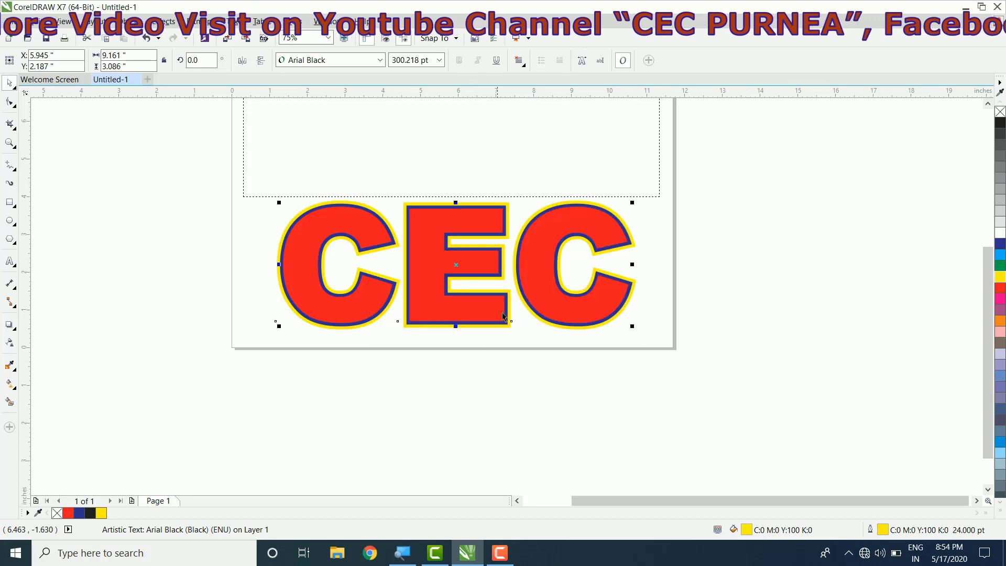
right_click(1001, 299)
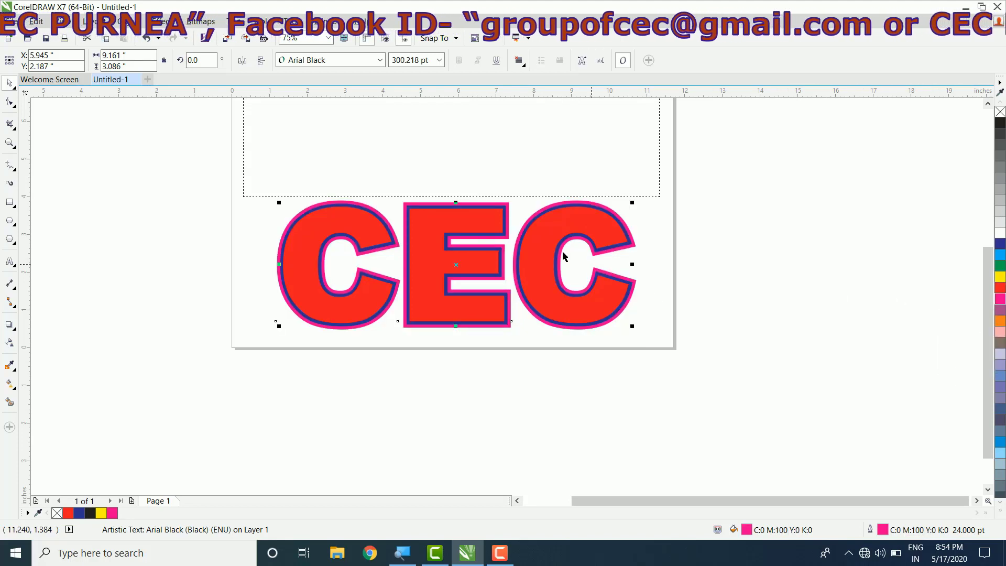
- Fill the front red "CEC" text with white and deselect it
scroll(544, 216, "up", 2)
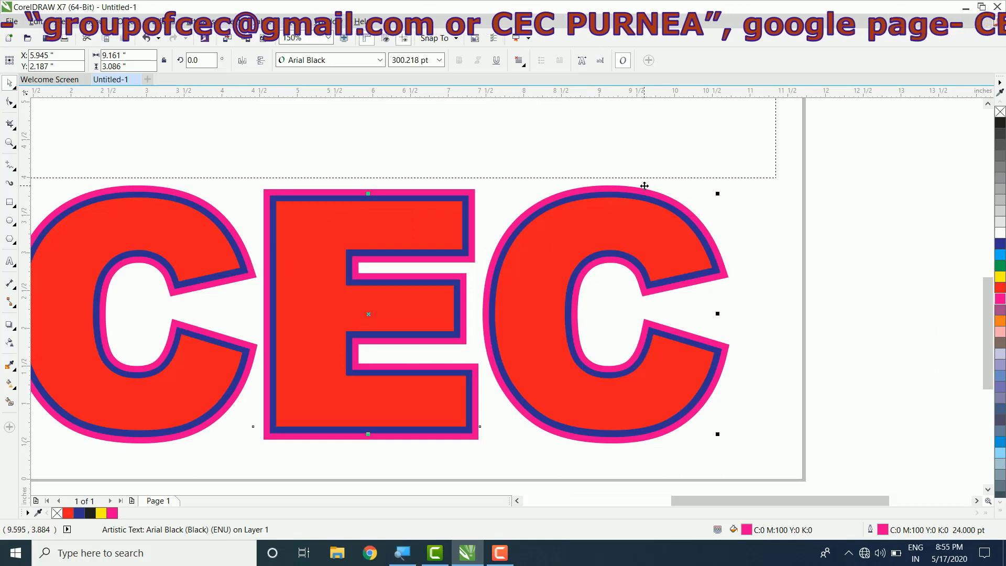
left_click(632, 232)
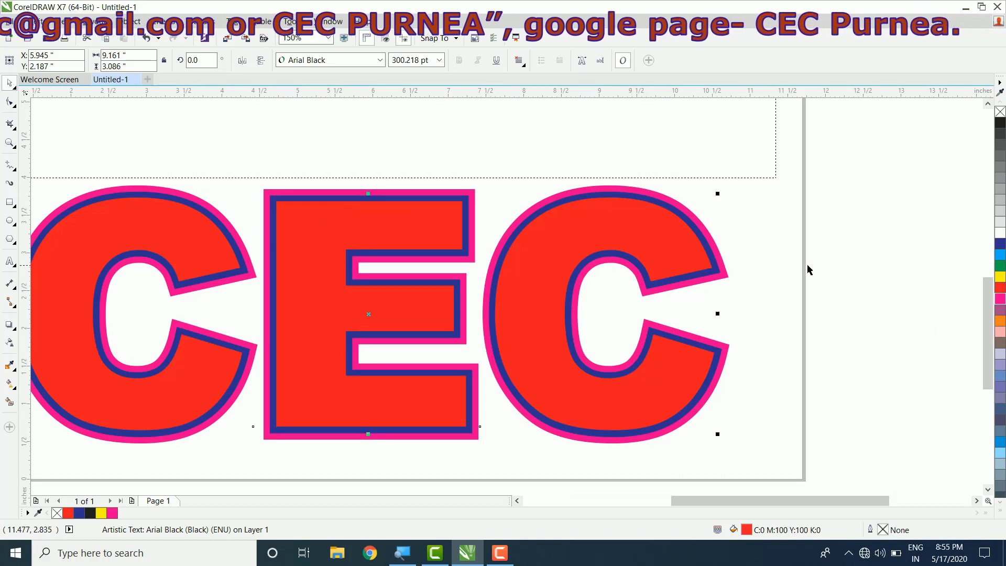
left_click(852, 265)
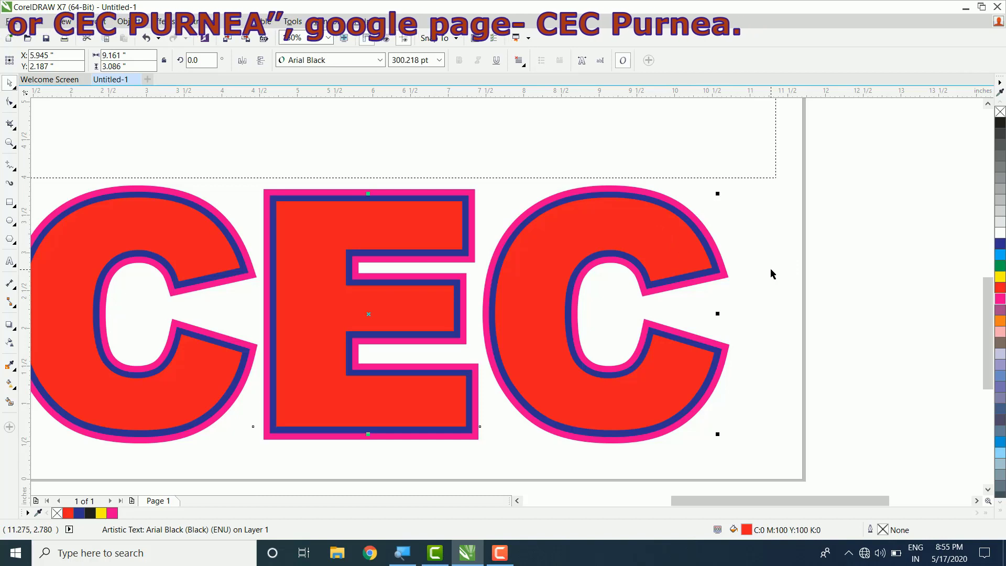
left_click(999, 234)
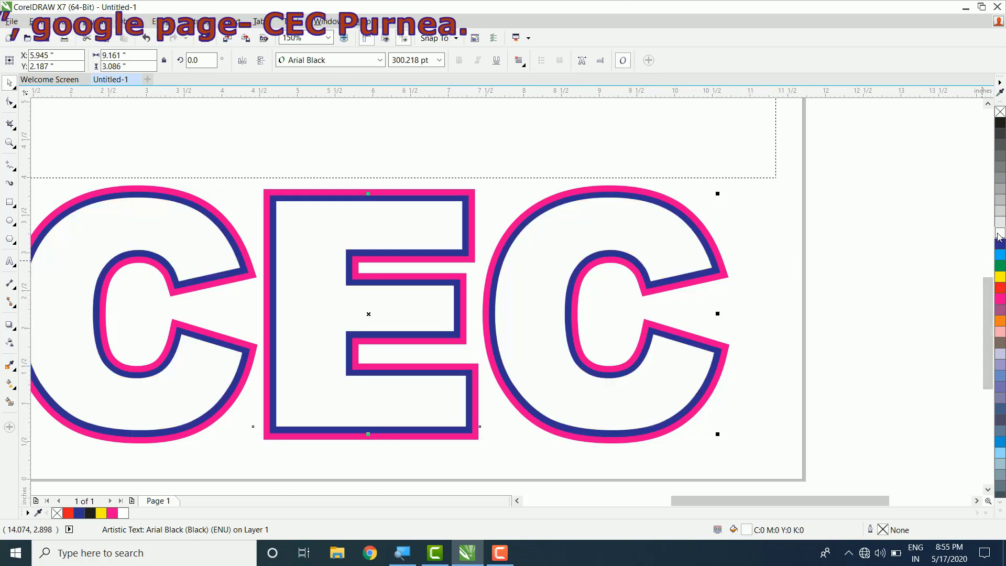
left_click(755, 317)
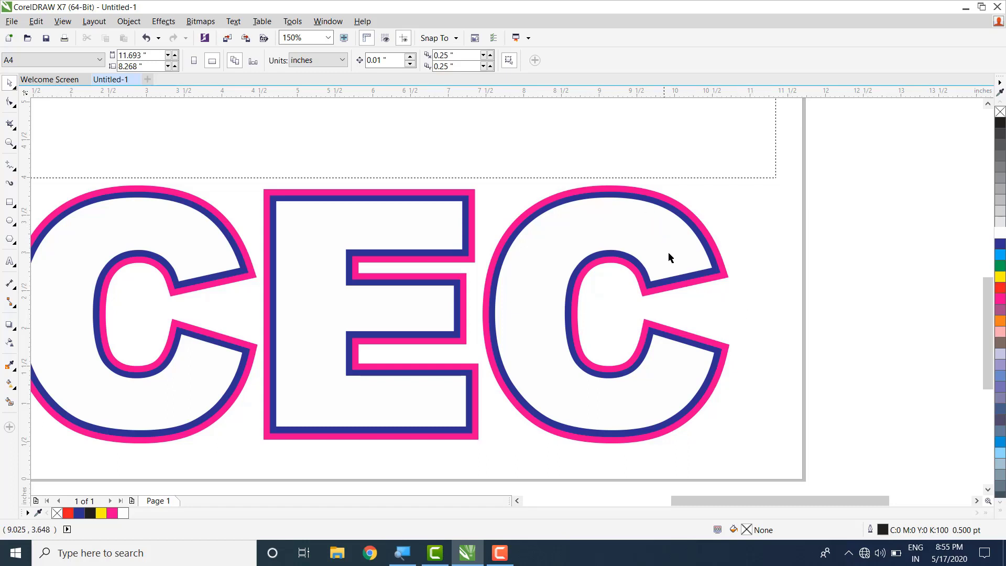
- Delete all the stacked "CEC" texts below the paragraph frame
scroll(600, 268, "down", 1)
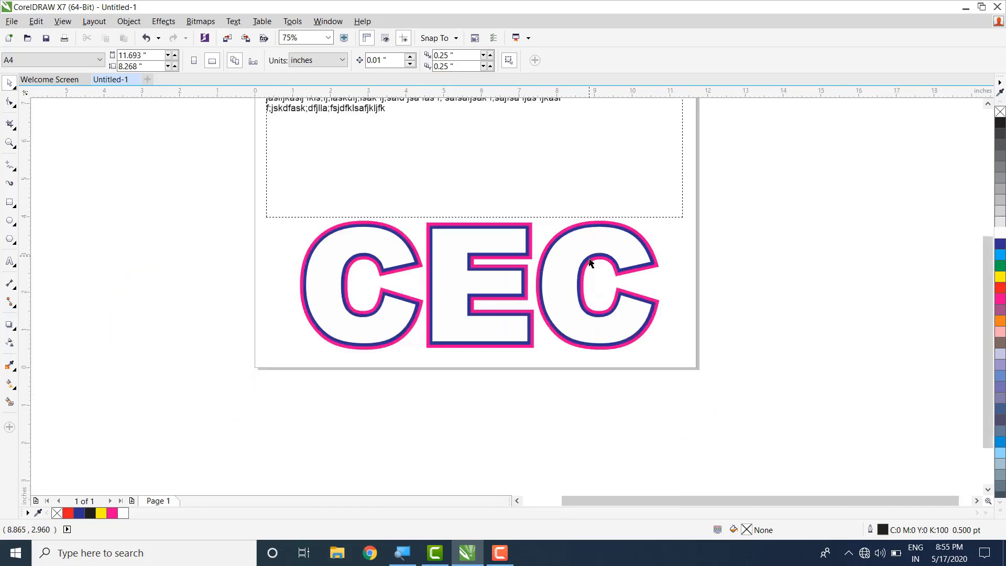
left_click_drag(728, 407, 252, 195)
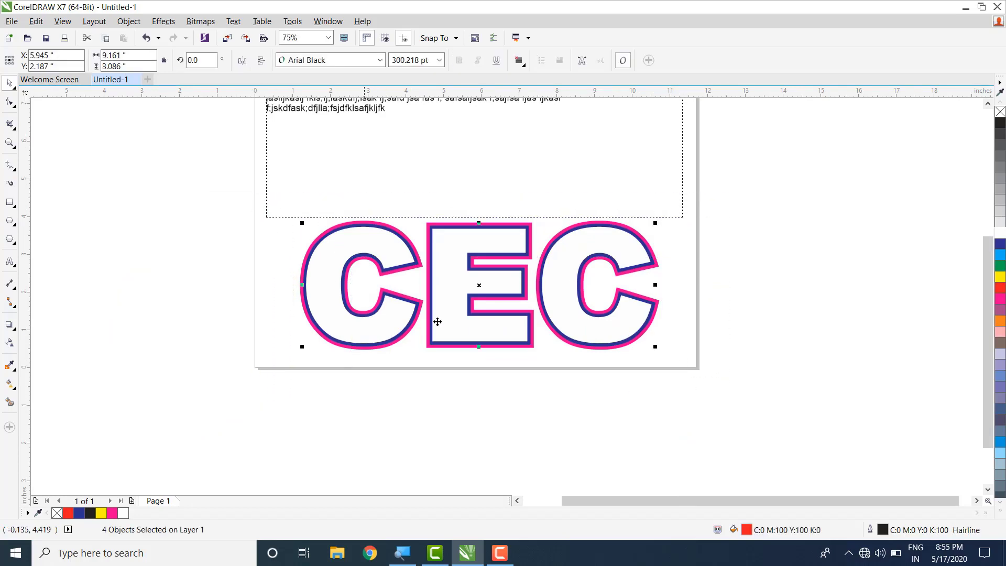
key("Delete")
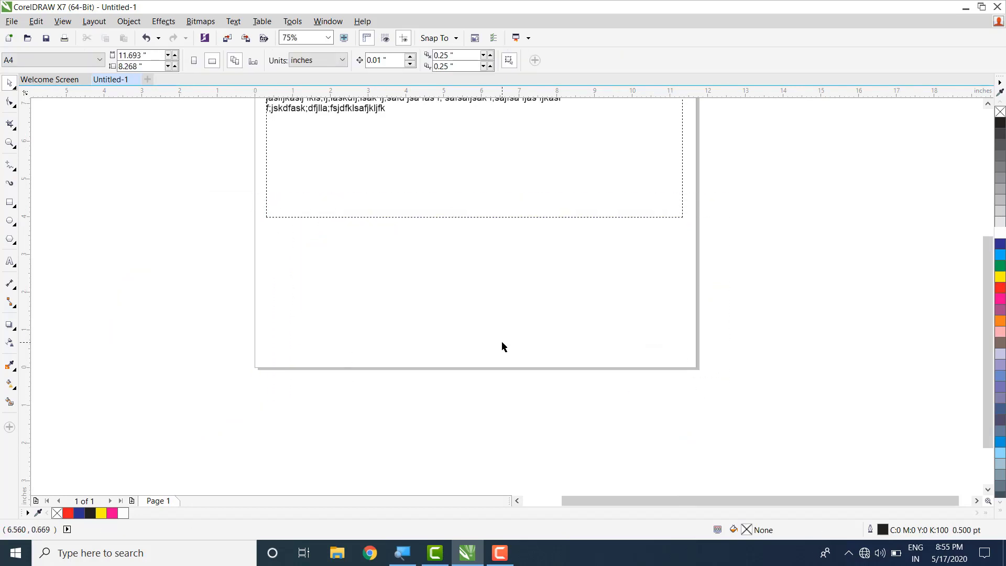
- Delete the paragraph text frame from the page
left_click(531, 173)
key("Delete")
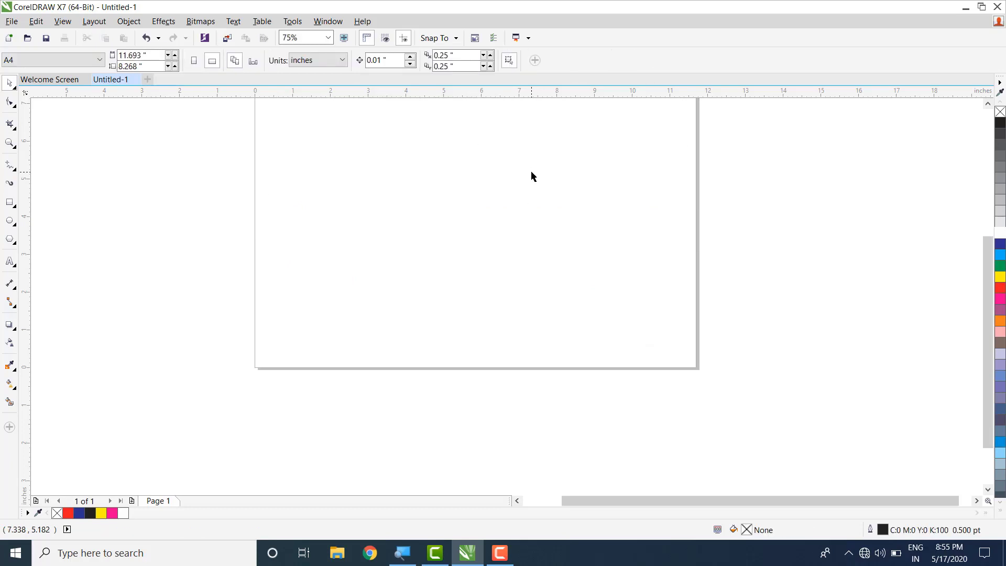
left_click_drag(986, 321, 990, 289)
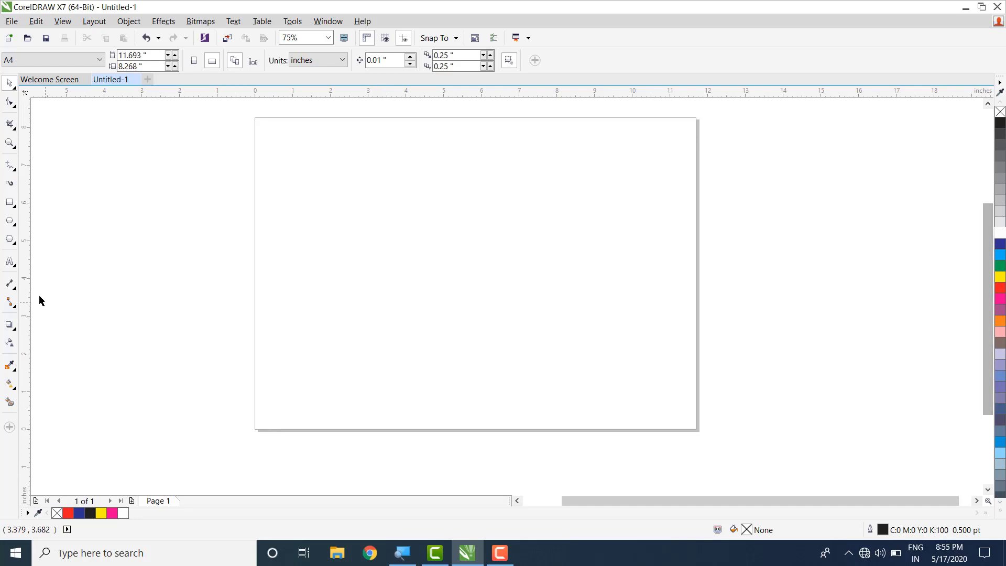
- Add artistic text "CEC" near the page's upper left and set its font to Arial Black
left_click(9, 260)
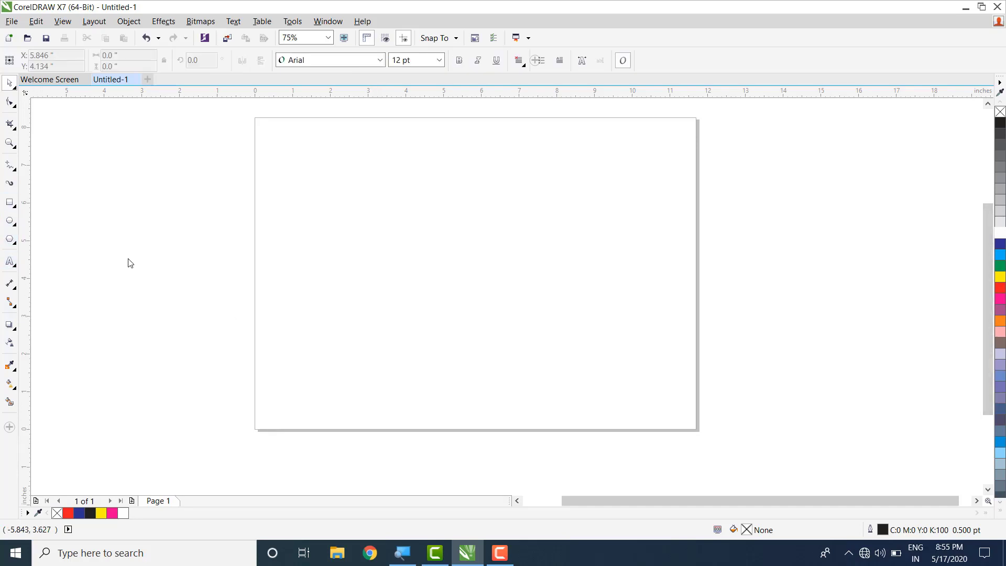
left_click(282, 177)
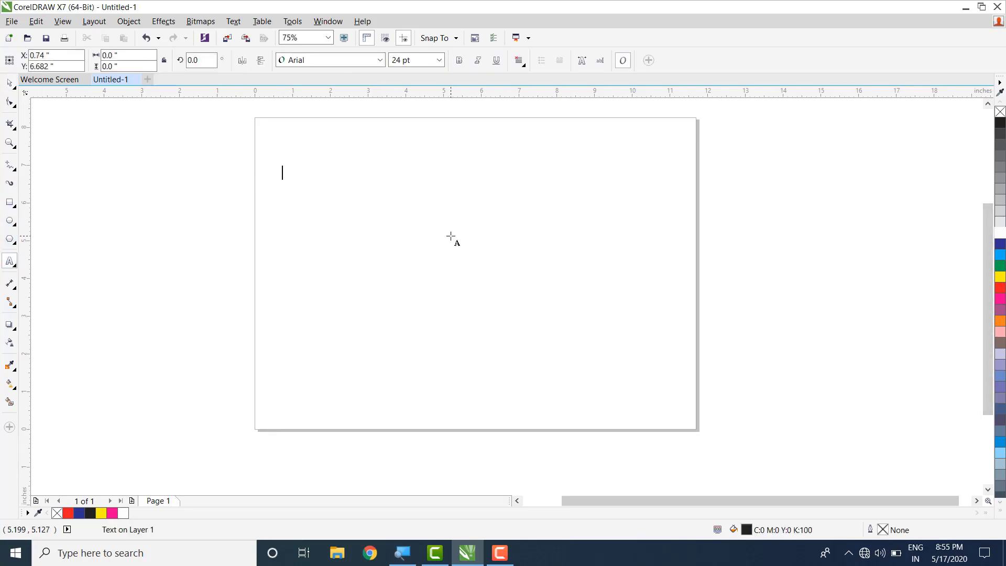
type("CE")
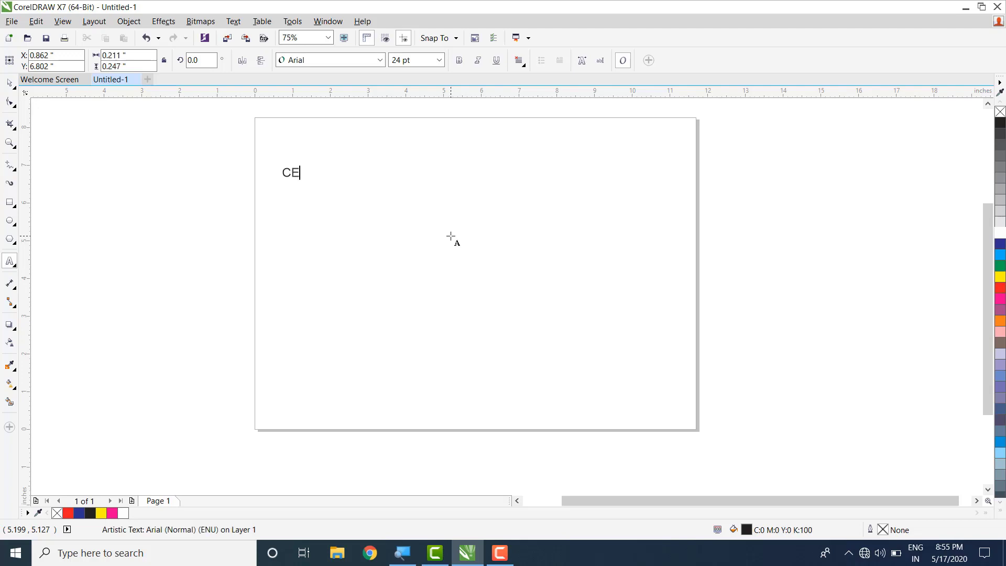
type("C")
key("ctrl+space")
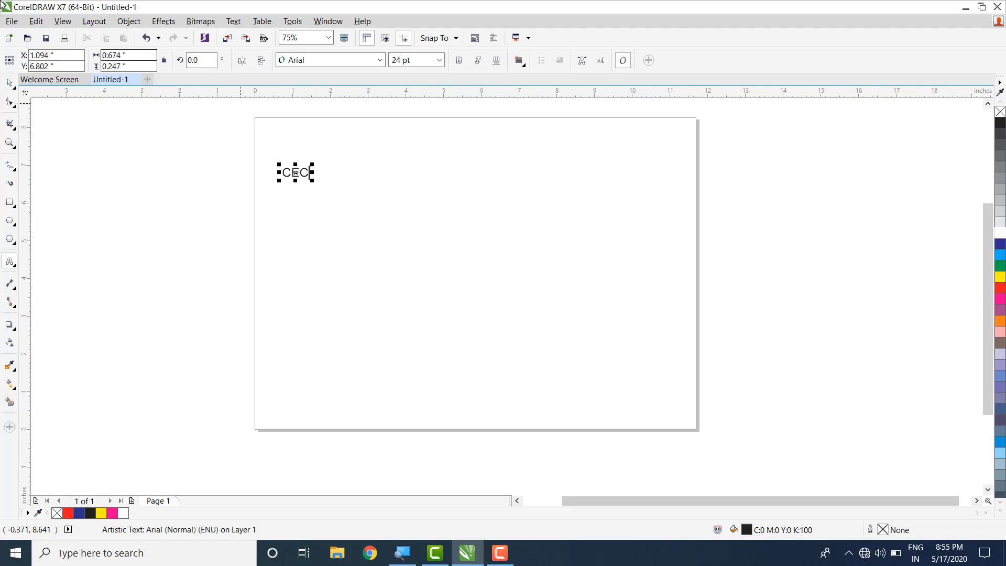
left_click(9, 84)
left_click(380, 60)
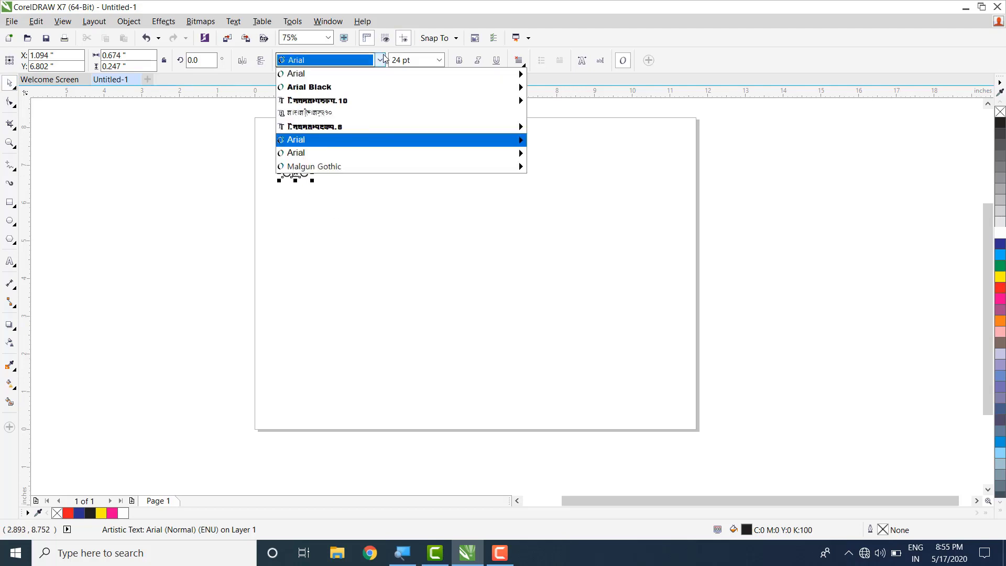
left_click(374, 88)
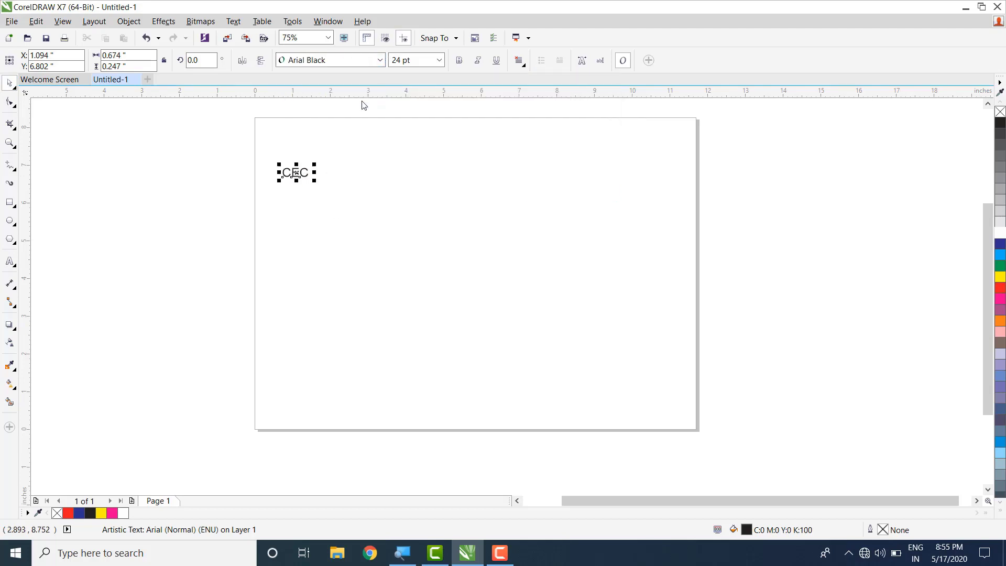
- Enlarge the "CEC" text proportionally to about 187 pt and colour its fill and outline blue
left_click_drag(315, 184, 445, 271)
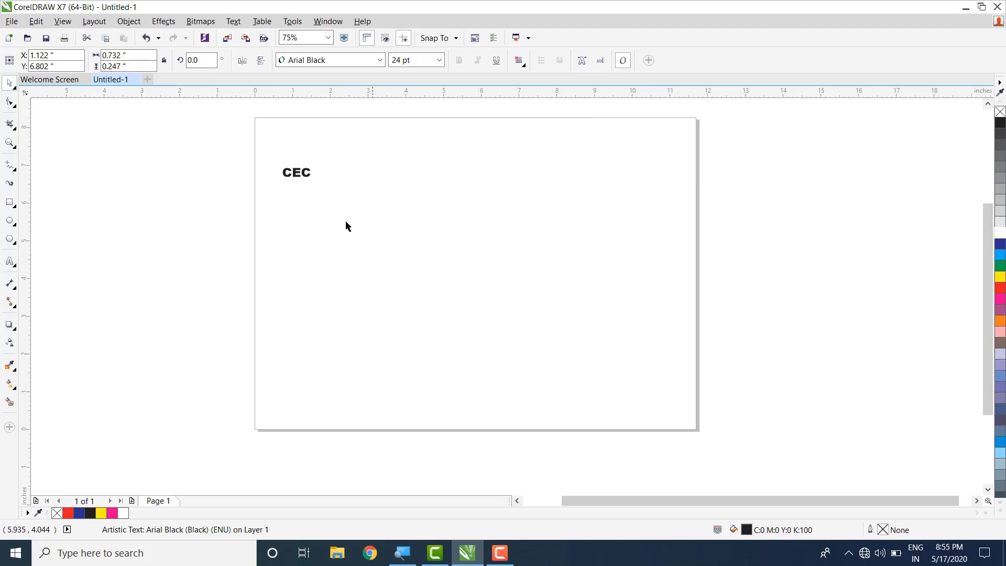
left_click(303, 172)
left_click_drag(315, 180, 446, 229)
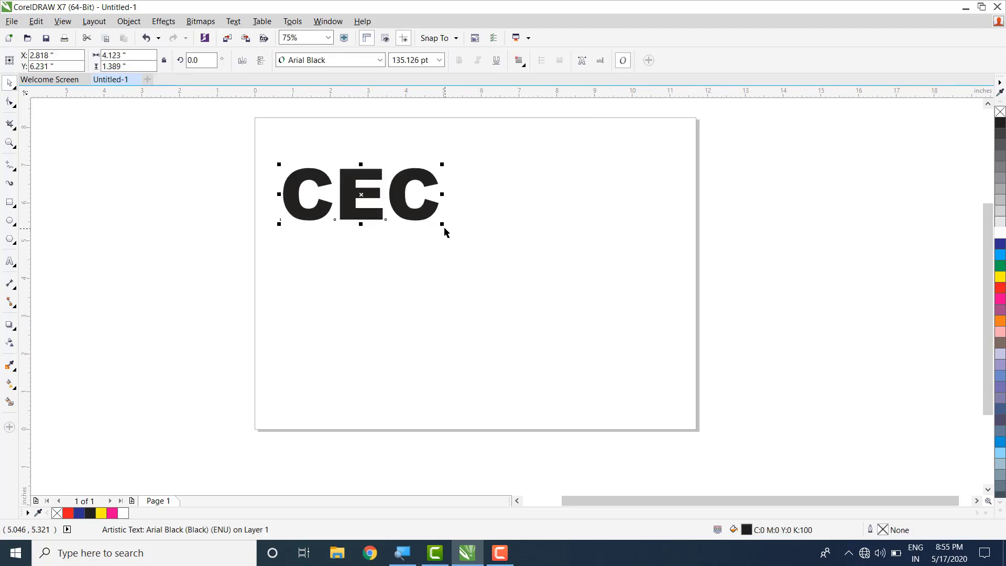
left_click_drag(479, 259, 492, 278)
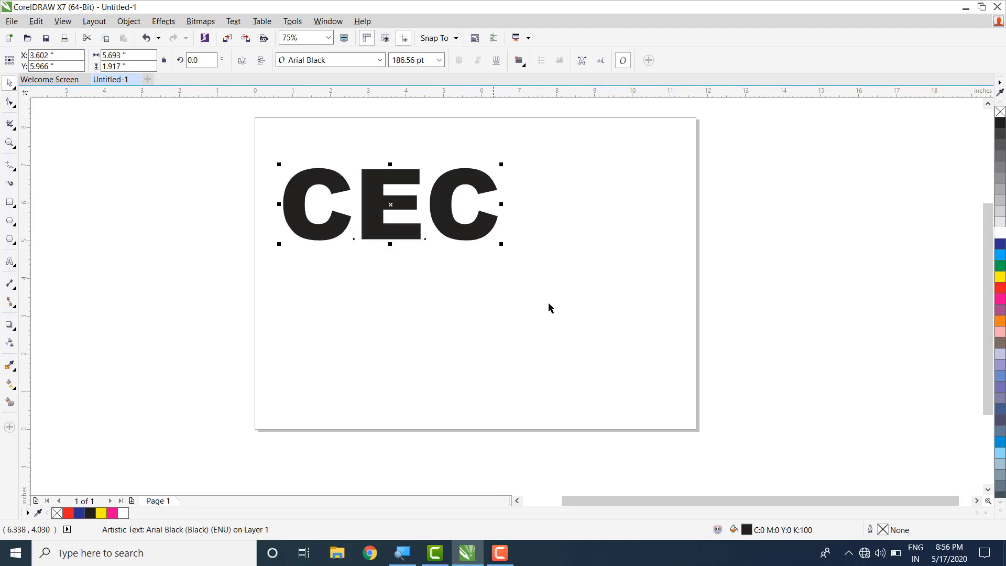
left_click(1001, 244)
right_click(1001, 245)
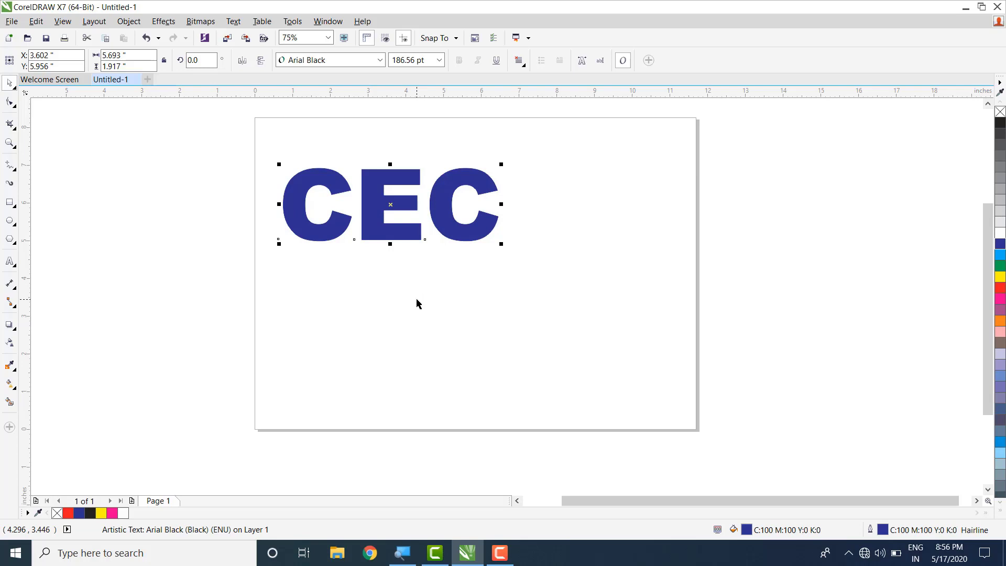
- Duplicate the blue "CEC" slightly down and right, colour the copy's fill and outline 80% black, and send it one level back
key("Down")
key("Right")
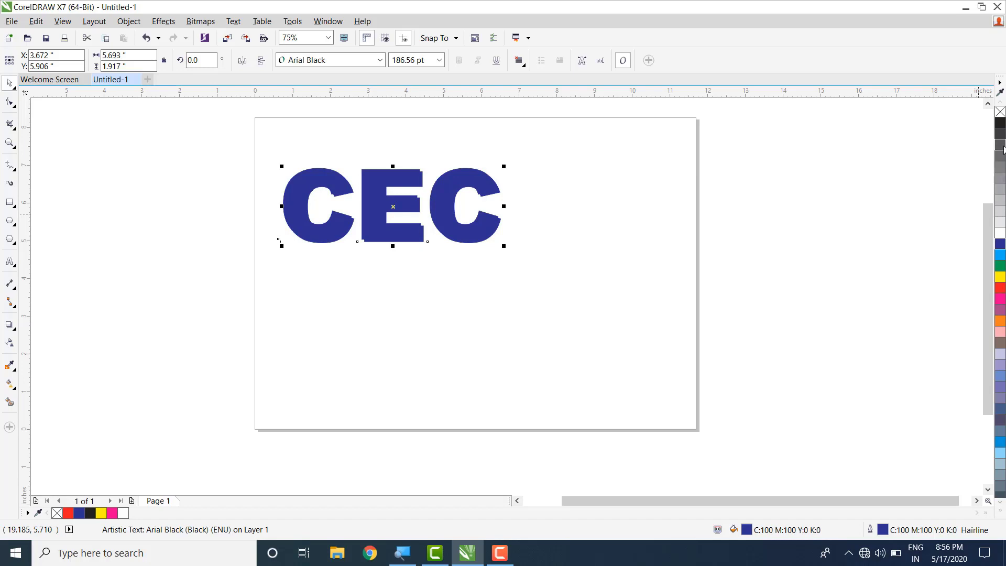
left_click(1002, 146)
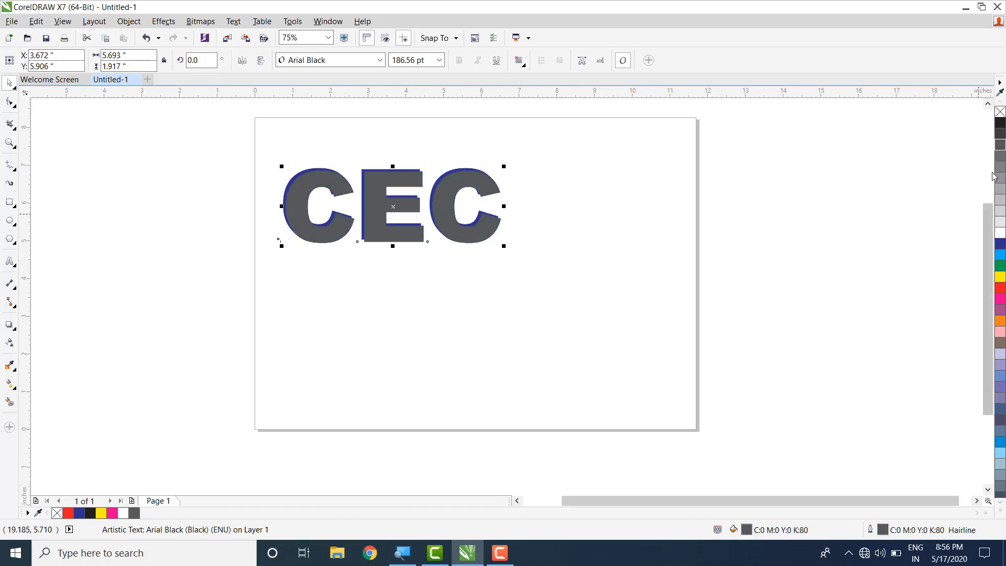
key("ctrl+Page_Down")
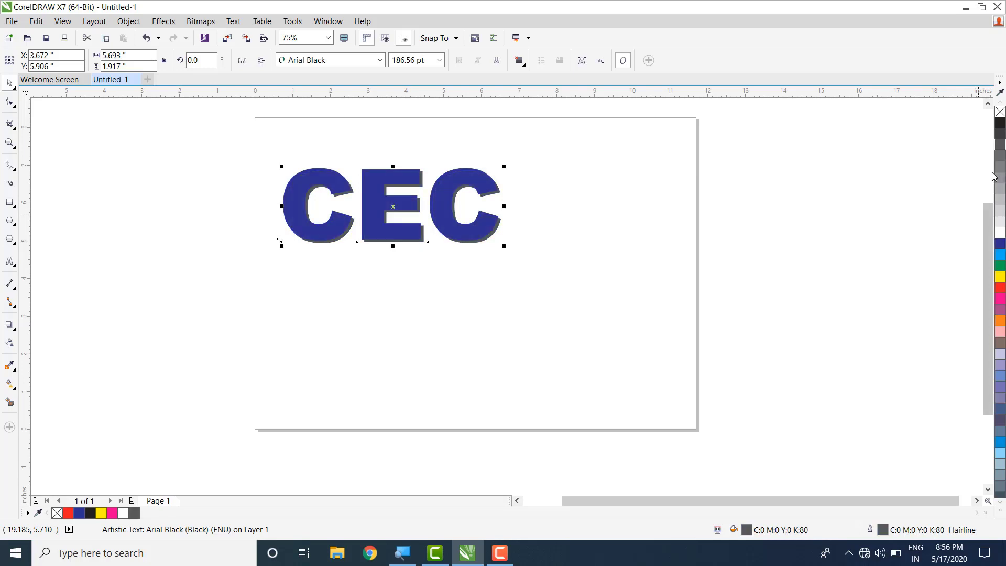
- Nudge the grey shadow copy further to X 3.682" and Y 5.866" to deepen the shadow offset
key("Down")
key("Down")
key("Right")
key("Right")
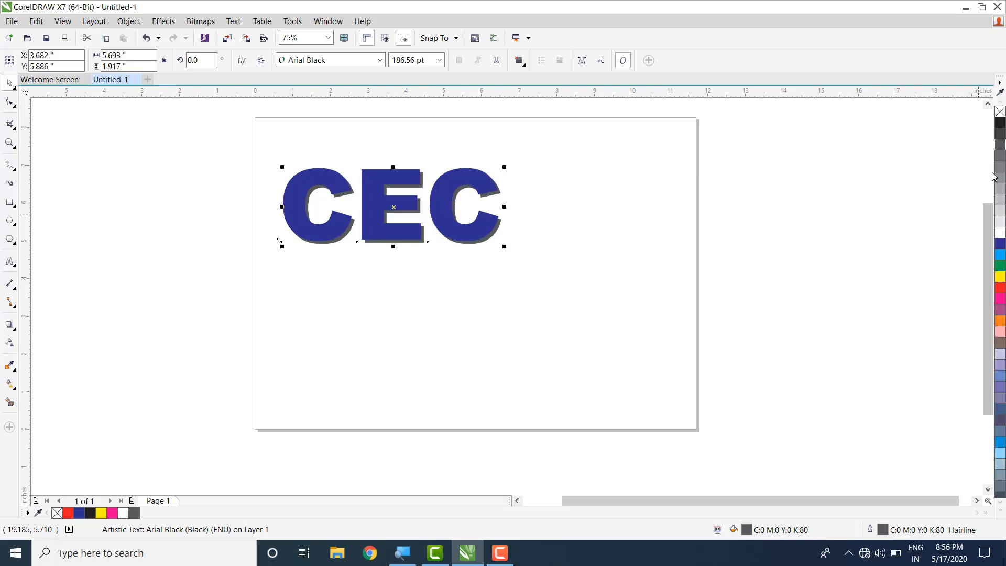
key("Down")
key("Left")
key("Left")
key("Down")
key("Right")
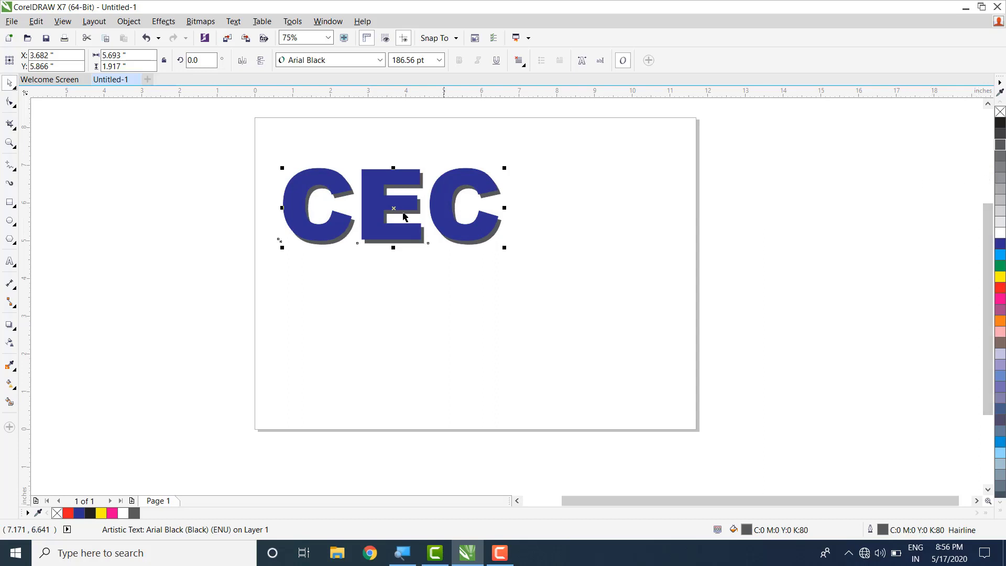
scroll(498, 193, "up", 2)
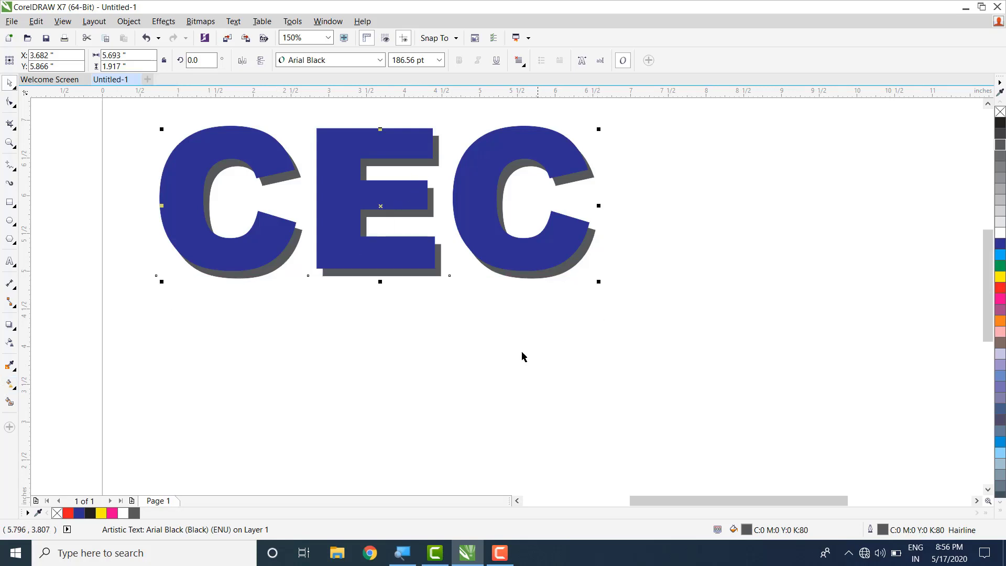
scroll(513, 278, "down", 1)
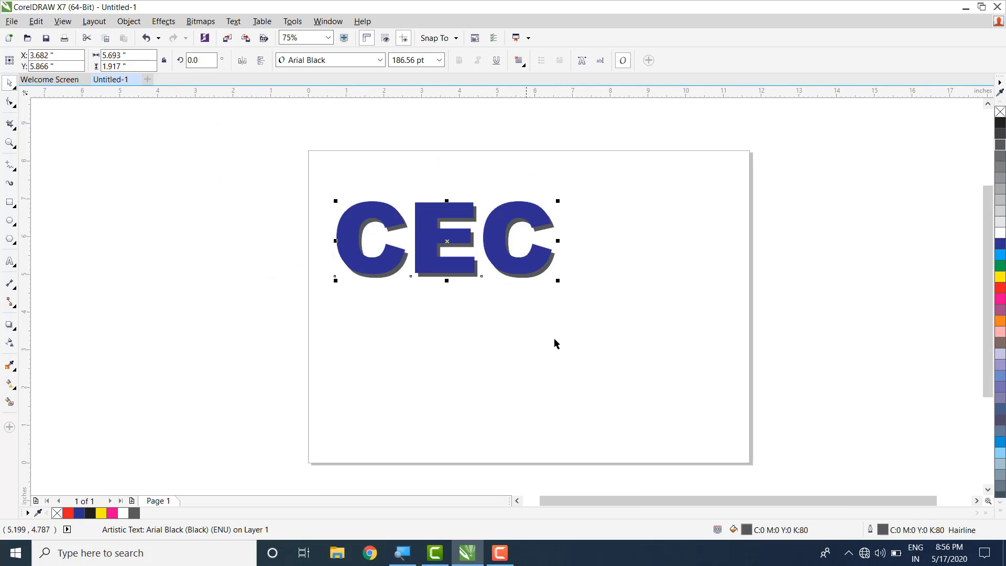
- Delete the blue "CEC" text together with its grey shadow copy
left_click(478, 336)
left_click_drag(291, 174, 650, 351)
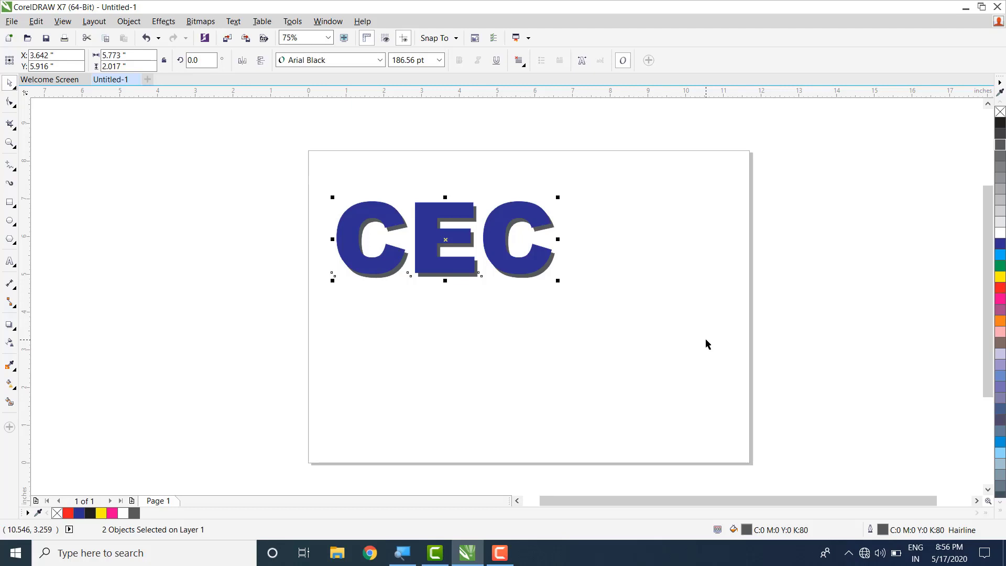
key("Delete")
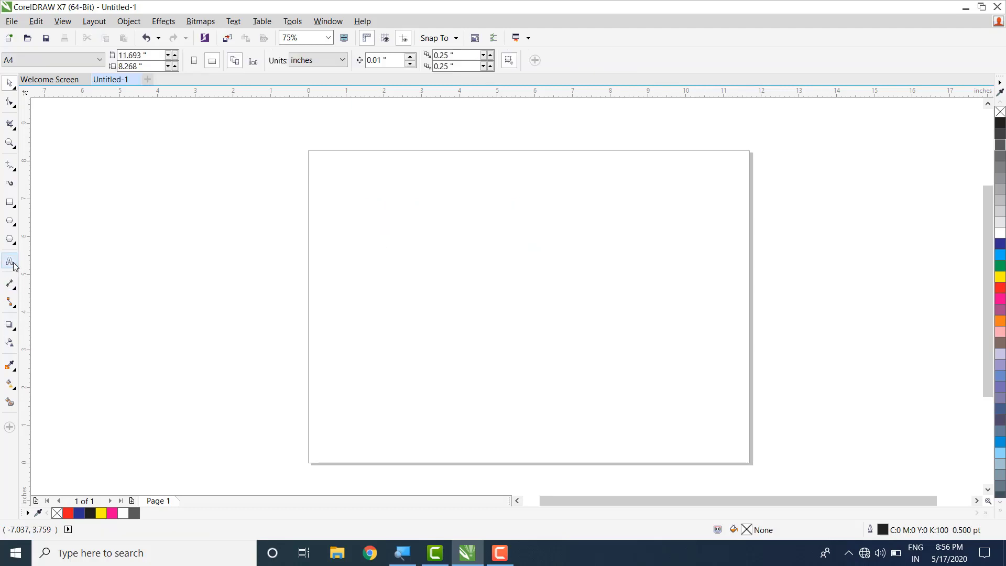
- Draw two parallel dimensions about 9.58" wide between the same points, one dimension line near the page's lower edge and one near its upper edge
left_click(16, 292)
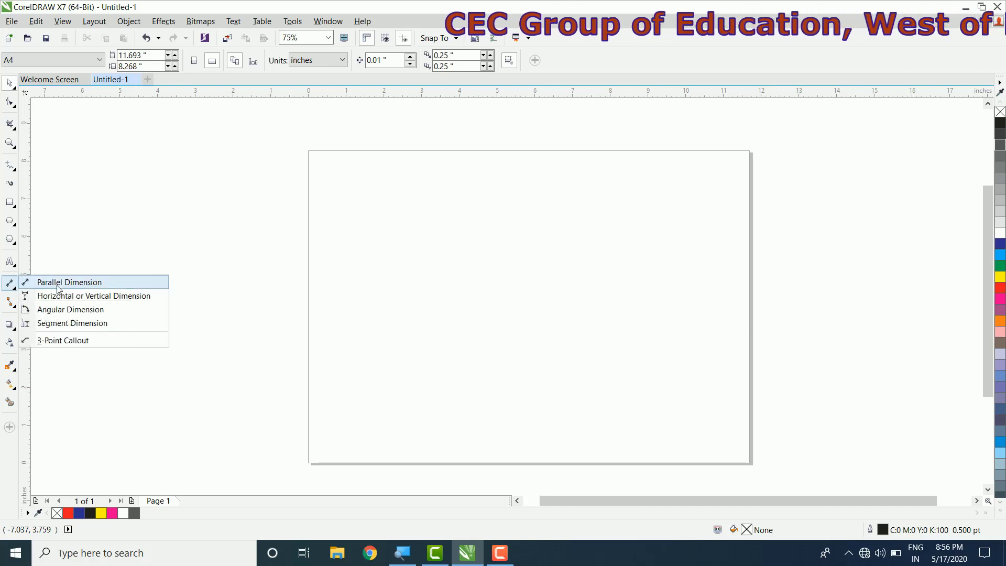
left_click(37, 281)
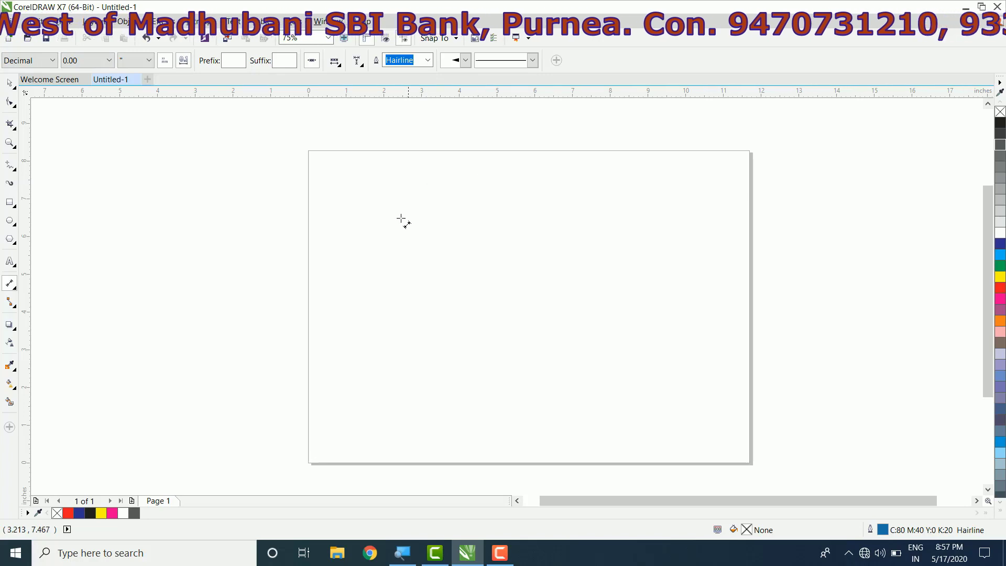
left_click_drag(365, 257, 729, 258)
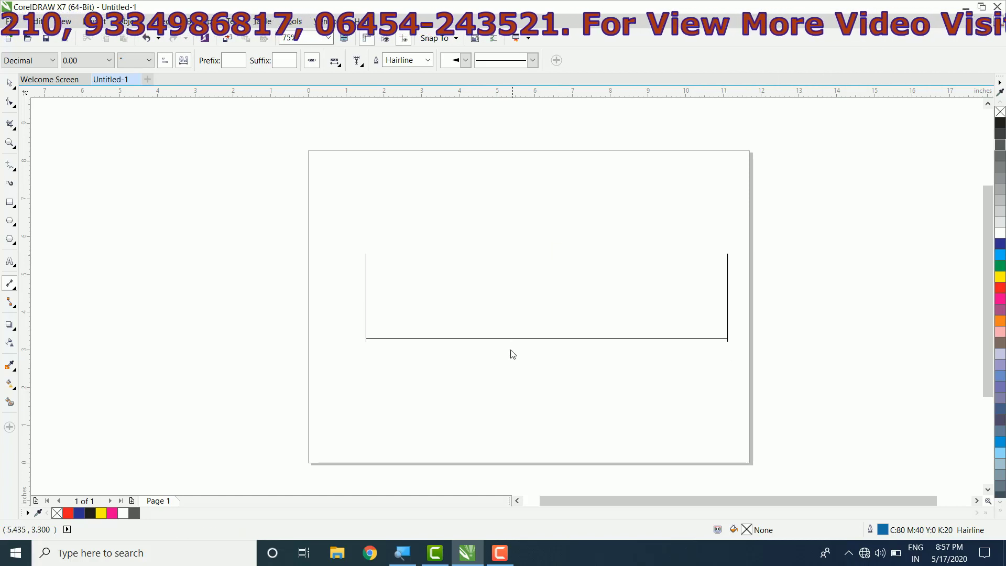
left_click(580, 451)
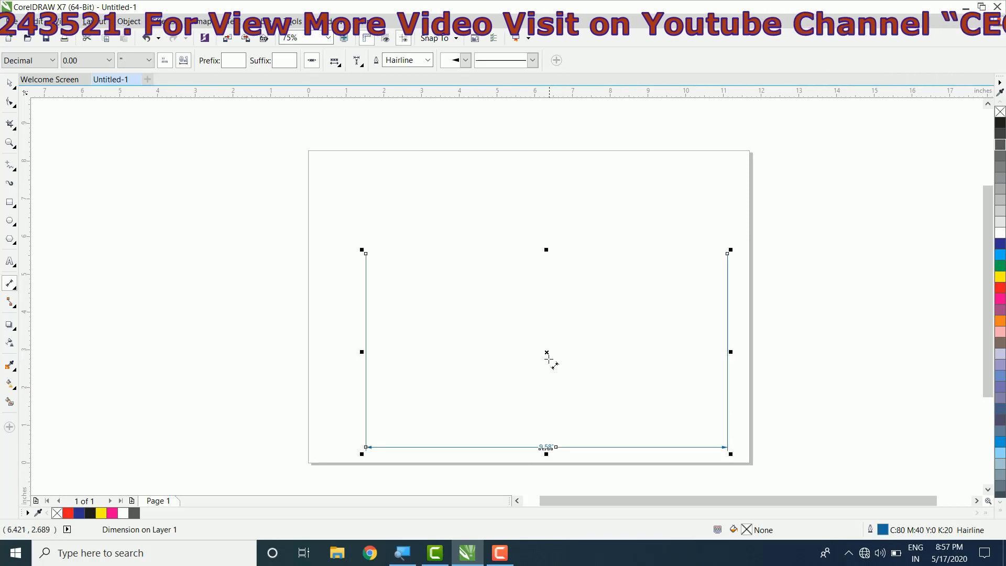
left_click_drag(365, 254, 729, 256)
left_click(577, 181)
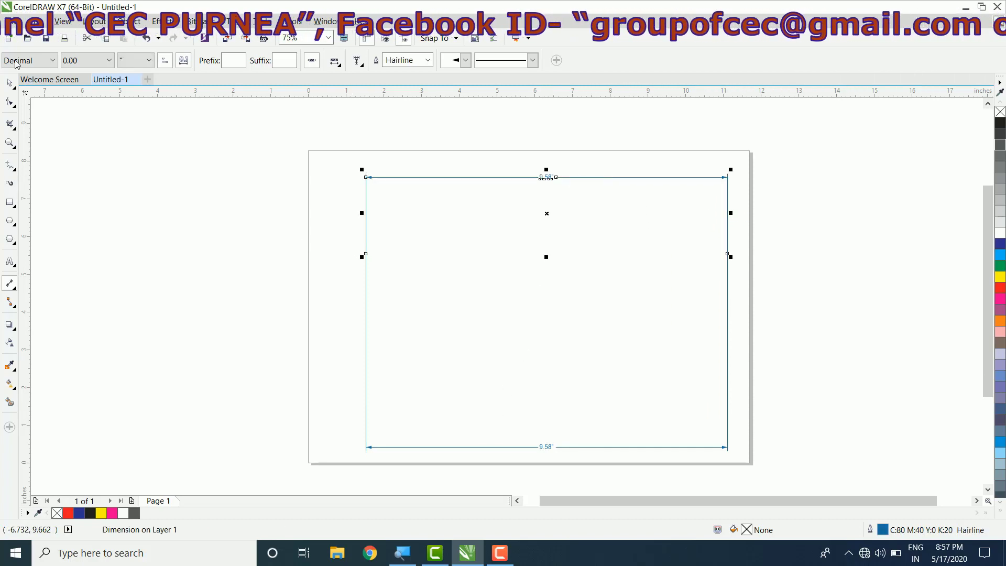
- Stretch the upper parallel dimension's extension lines downward, and move that dimension partly off the page's upper-left side
left_click(9, 84)
left_click(778, 295)
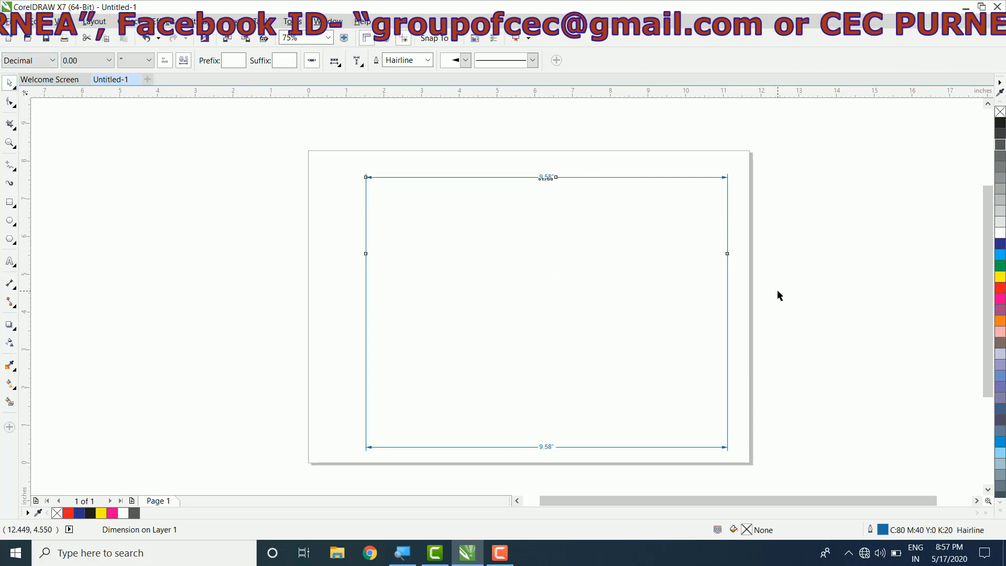
left_click(531, 180)
left_click_drag(547, 256, 546, 329)
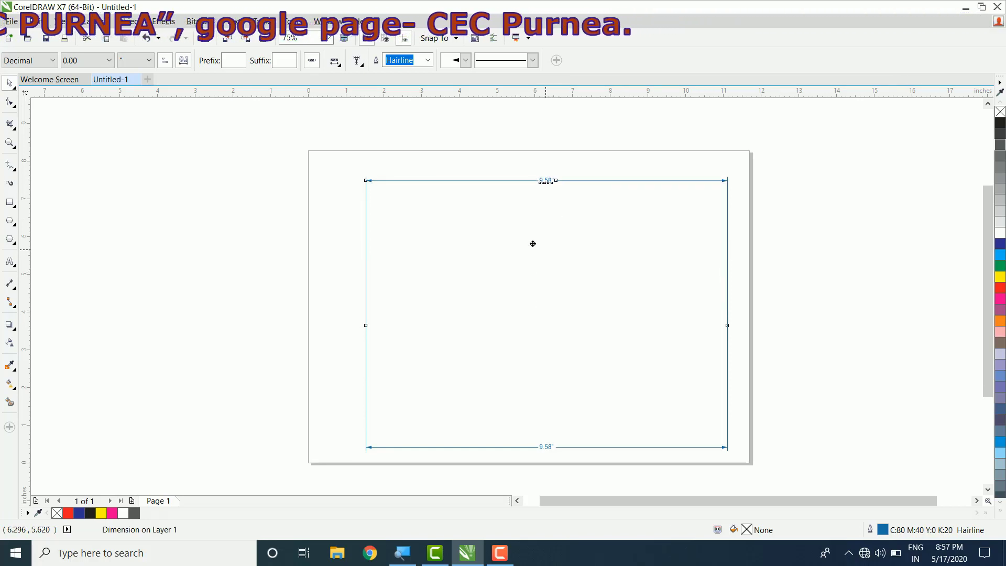
left_click_drag(533, 244, 371, 243)
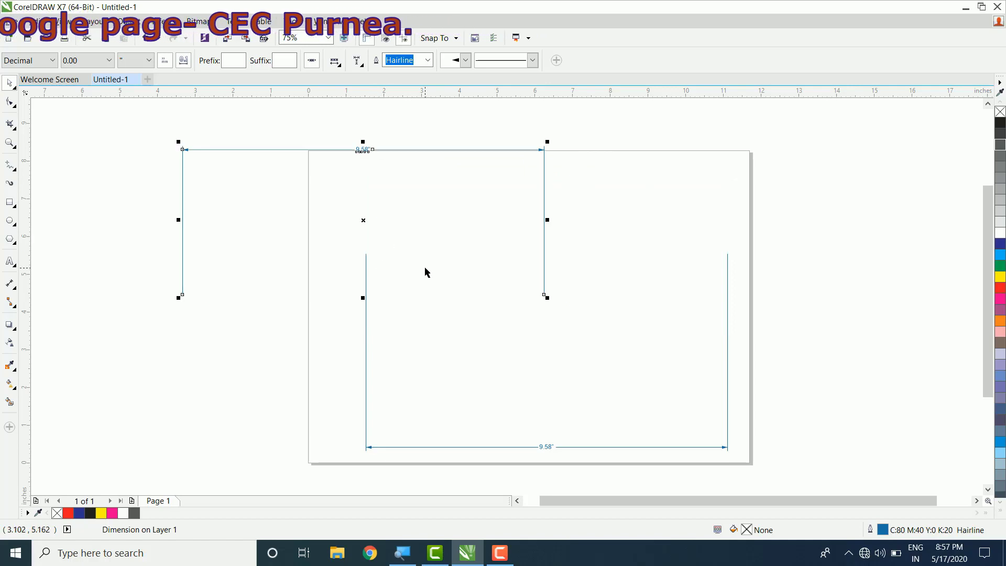
- Delete both parallel dimensions from the drawing
key("Delete")
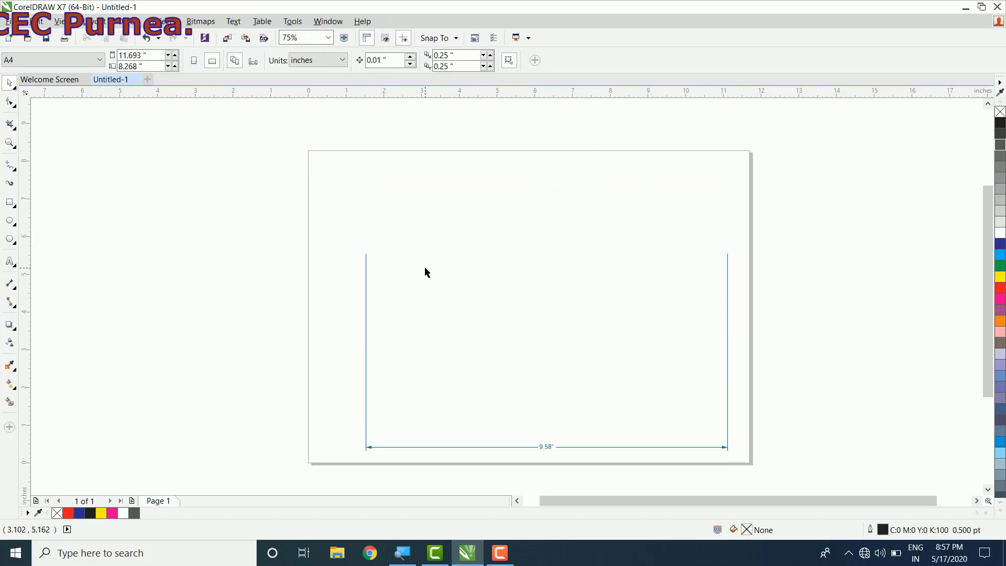
left_click(366, 341)
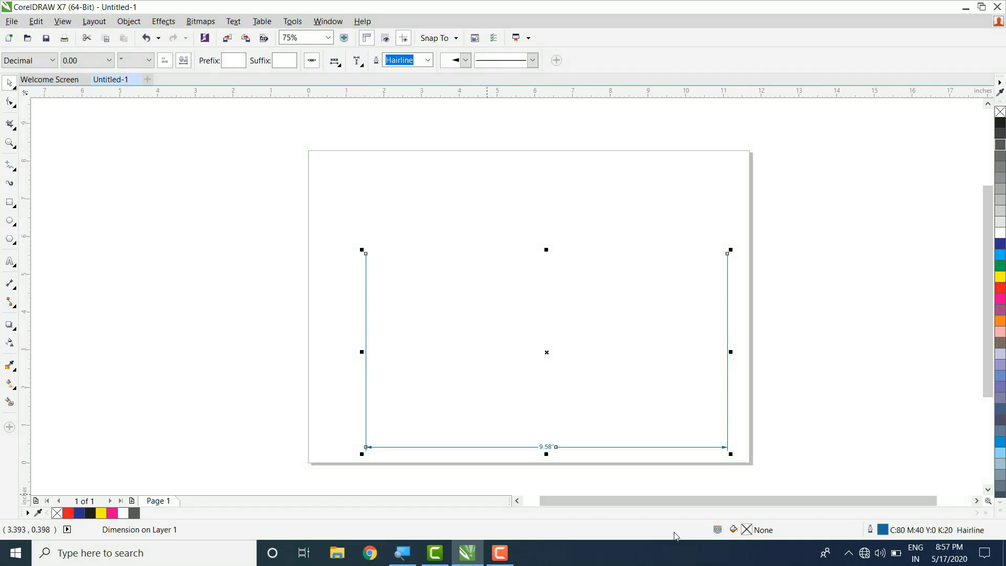
key("Delete")
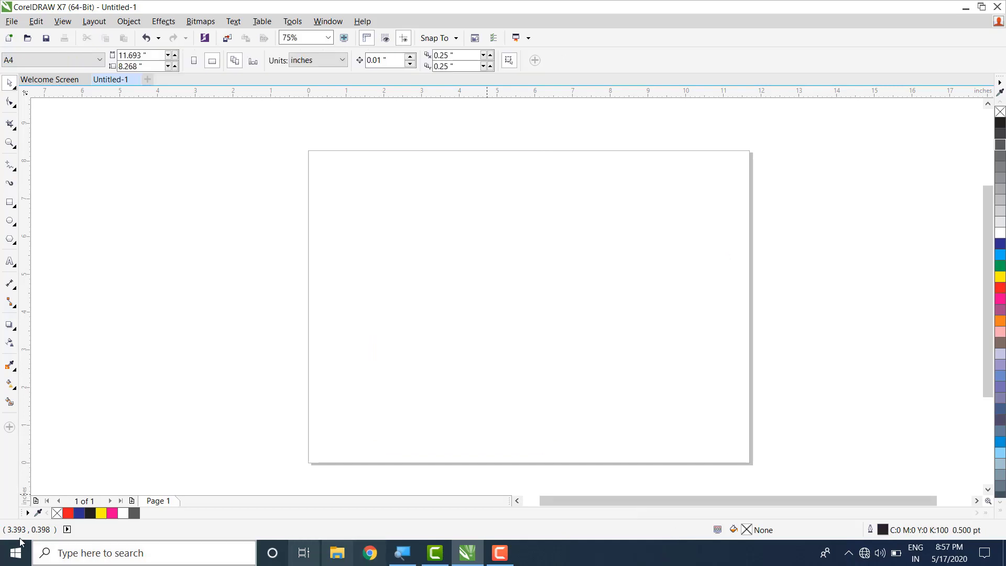
- Draw a horizontal straight-line connector about 6 inches long across the upper part of the page
left_click(18, 294)
left_click(16, 294)
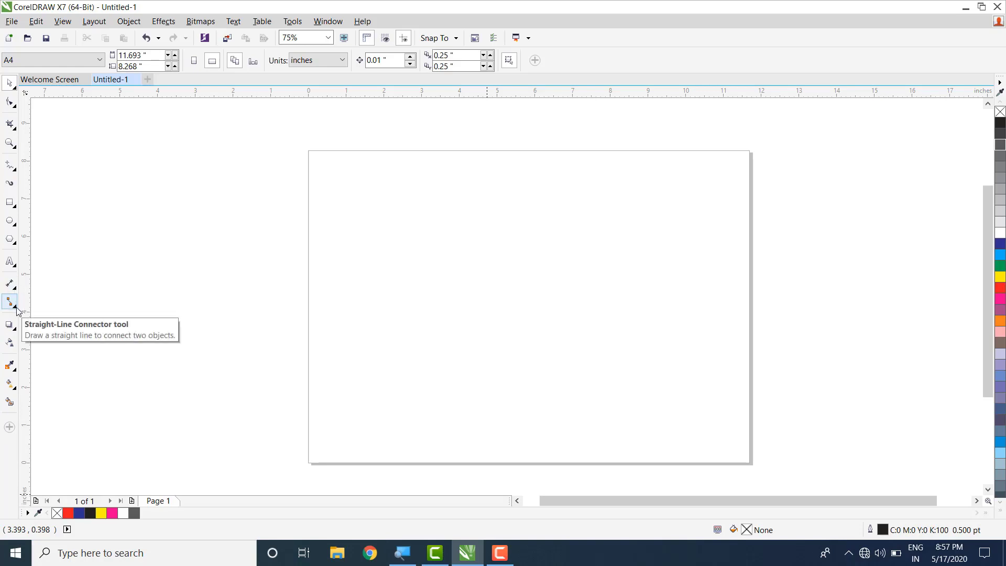
left_click(17, 311)
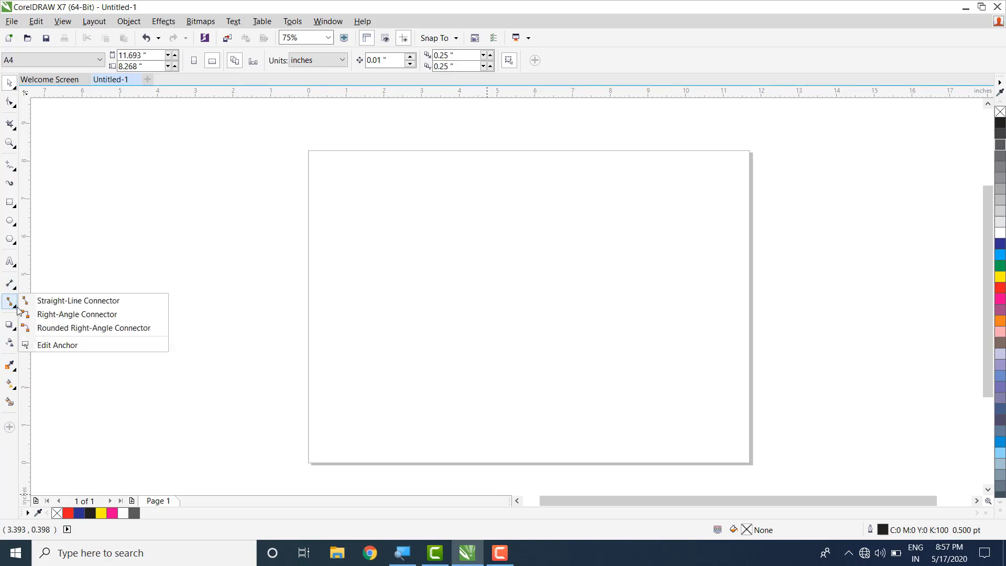
left_click(45, 303)
left_click_drag(365, 200, 594, 199)
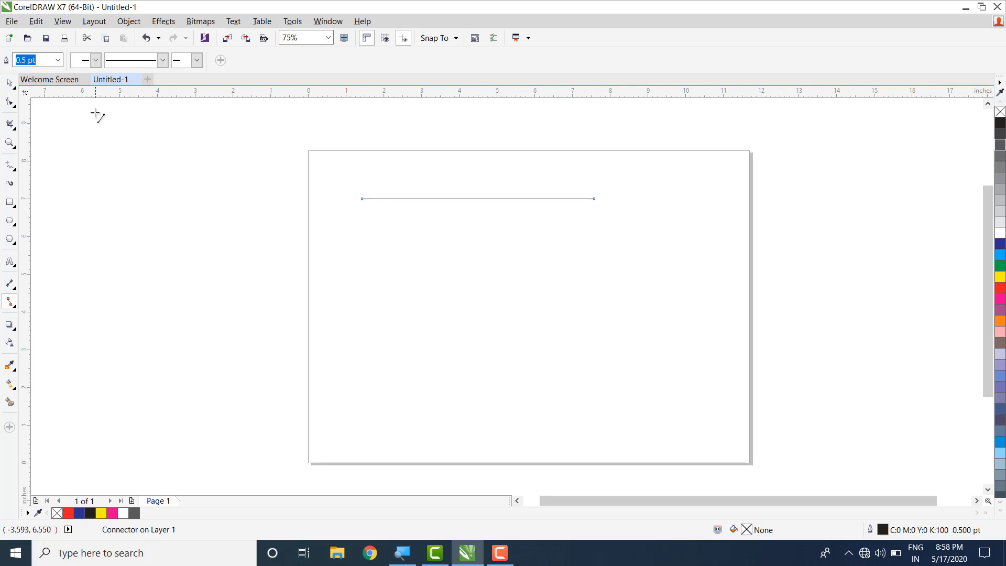
- Give the straight connector an 8.0 pt outline, a solid triangular start arrowhead and a feathered arrow-tail end
left_click(58, 61)
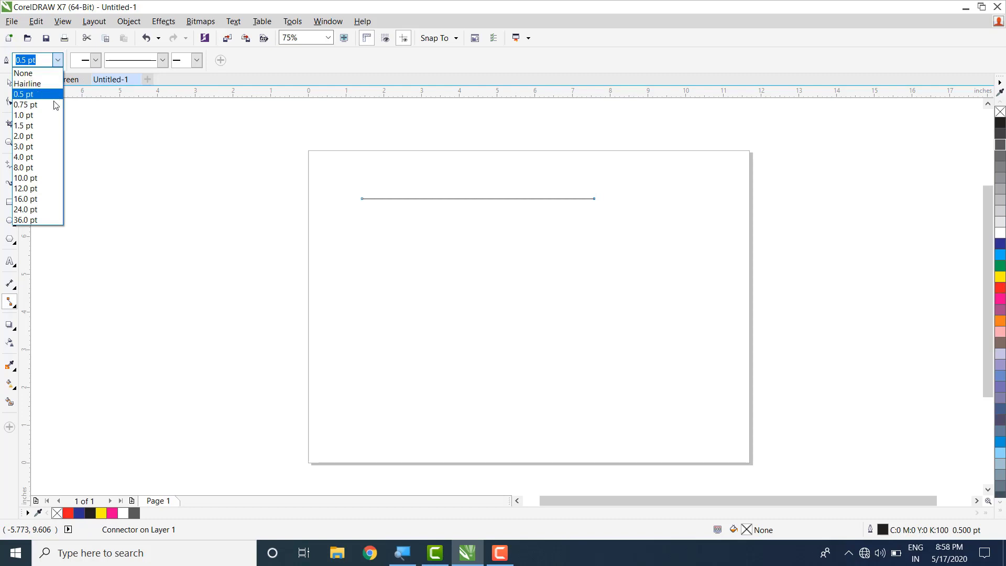
left_click(40, 168)
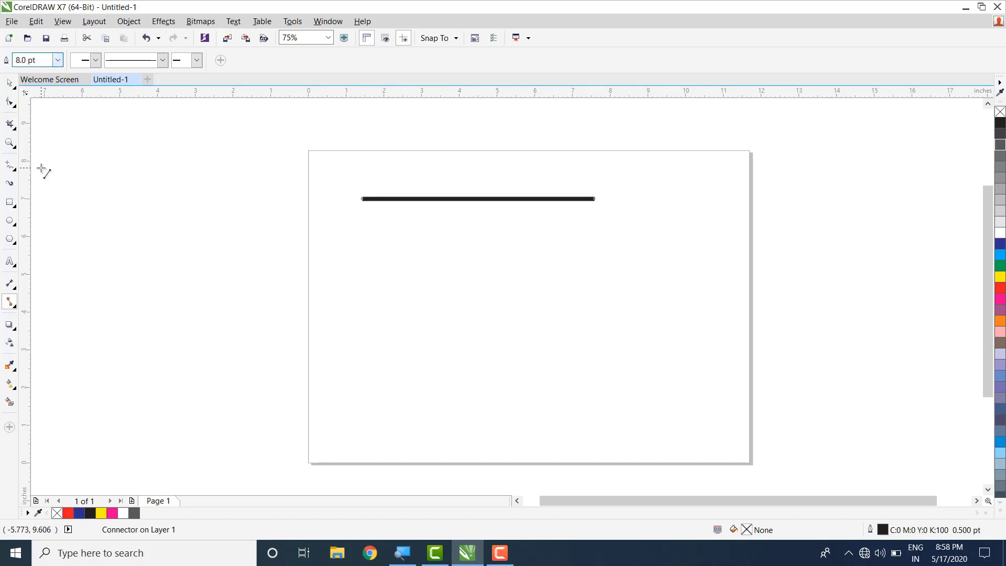
left_click(95, 64)
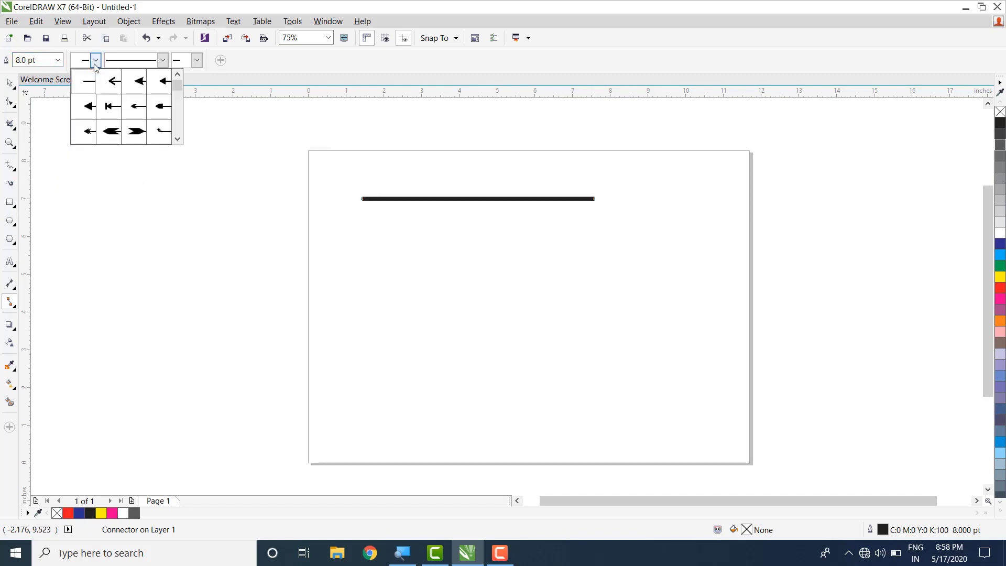
left_click(140, 82)
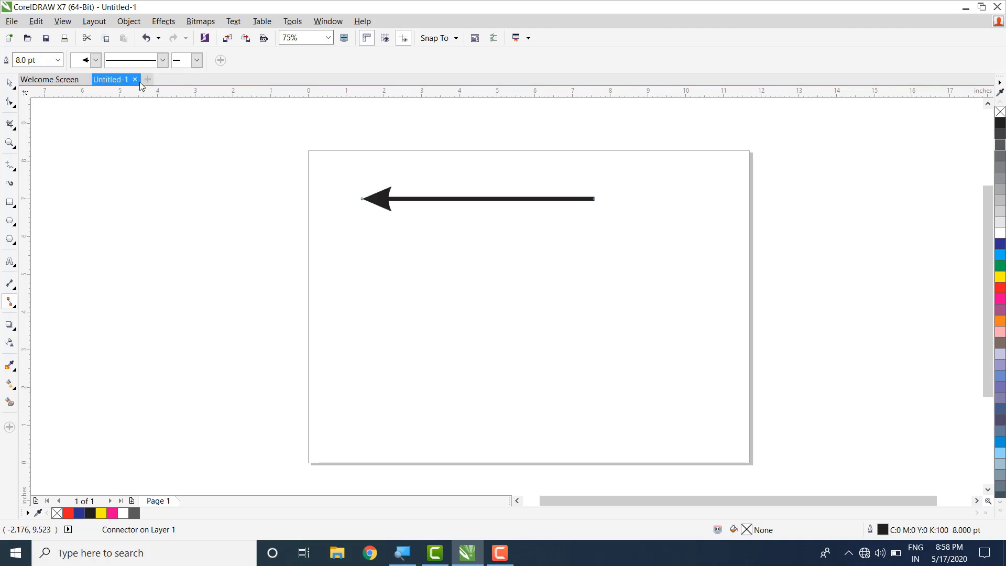
left_click(197, 61)
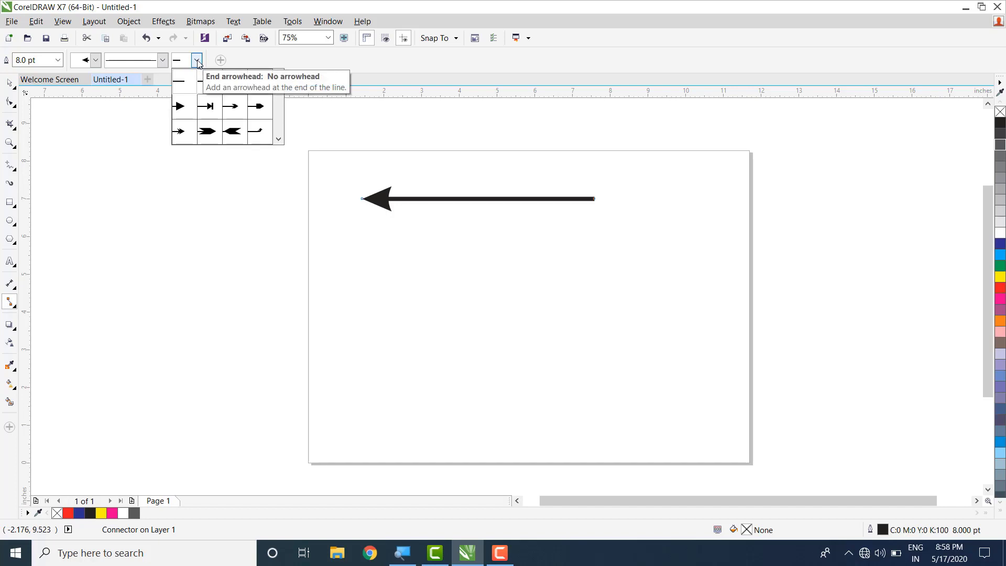
left_click(236, 133)
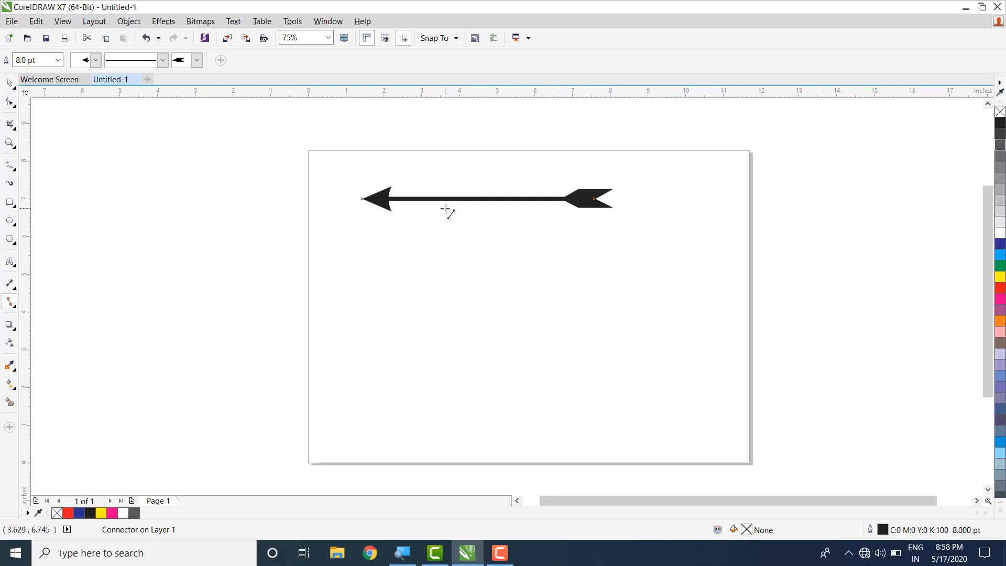
- Move the arrow connector about 1.2 inches down the page and lengthen its feathered end by about 1 inch
scroll(445, 209, "up", 2)
scroll(505, 202, "down", 2)
key("space")
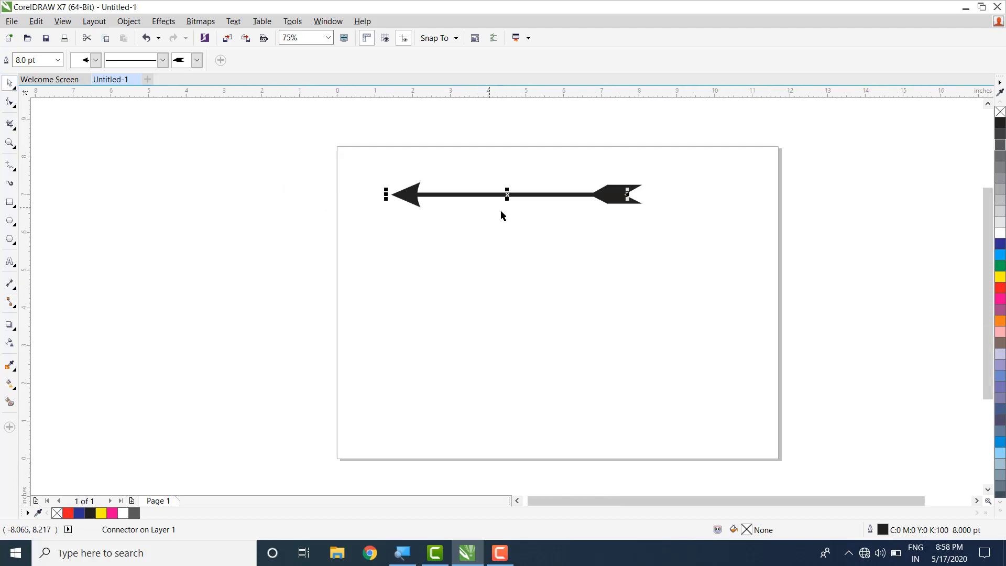
left_click_drag(508, 195, 498, 255)
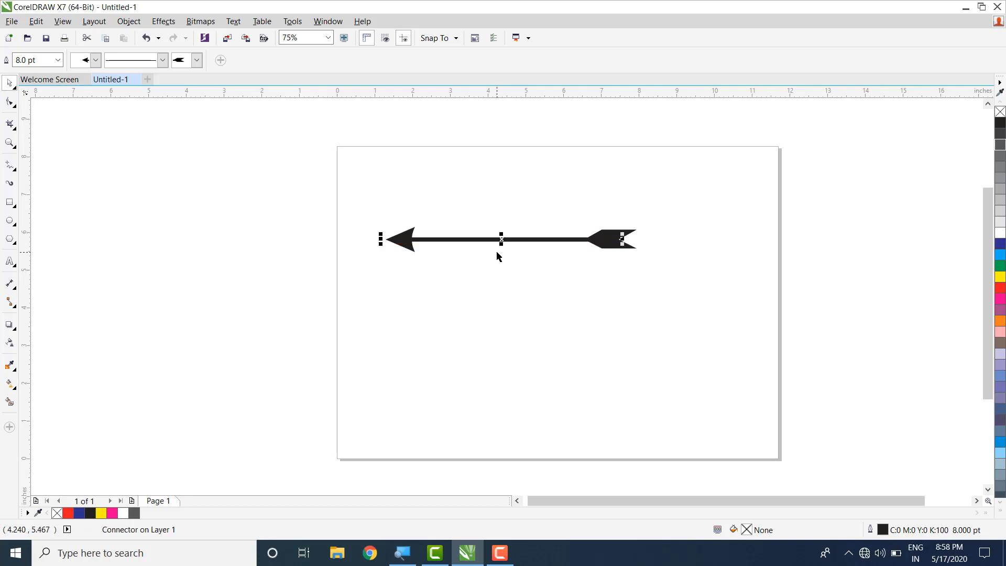
left_click(302, 265)
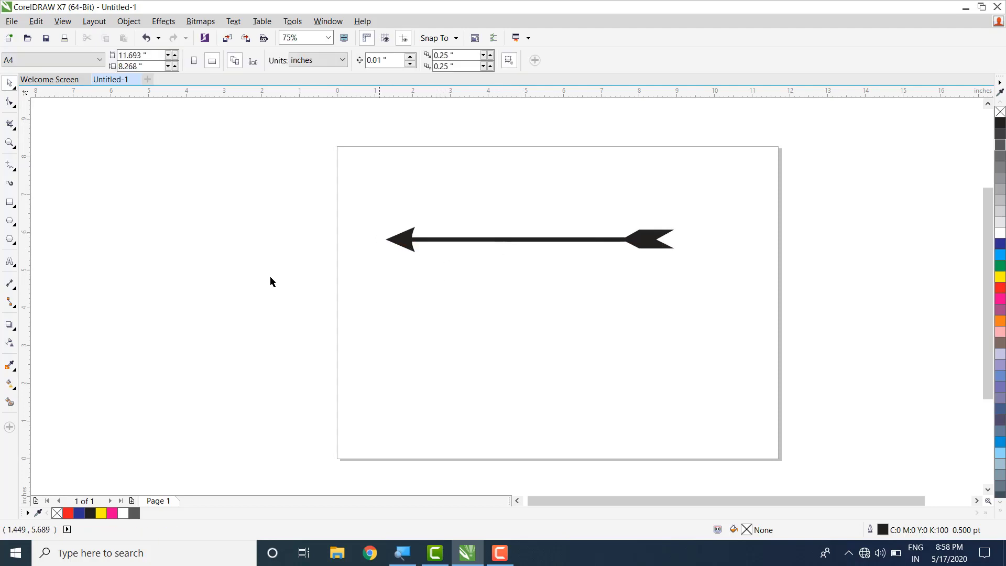
left_click(14, 310)
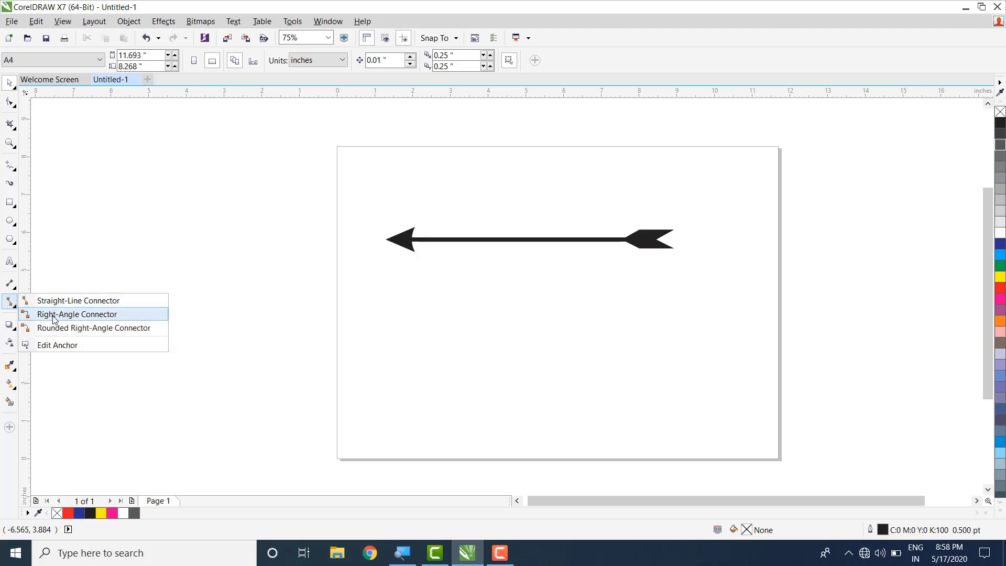
left_click(4, 306)
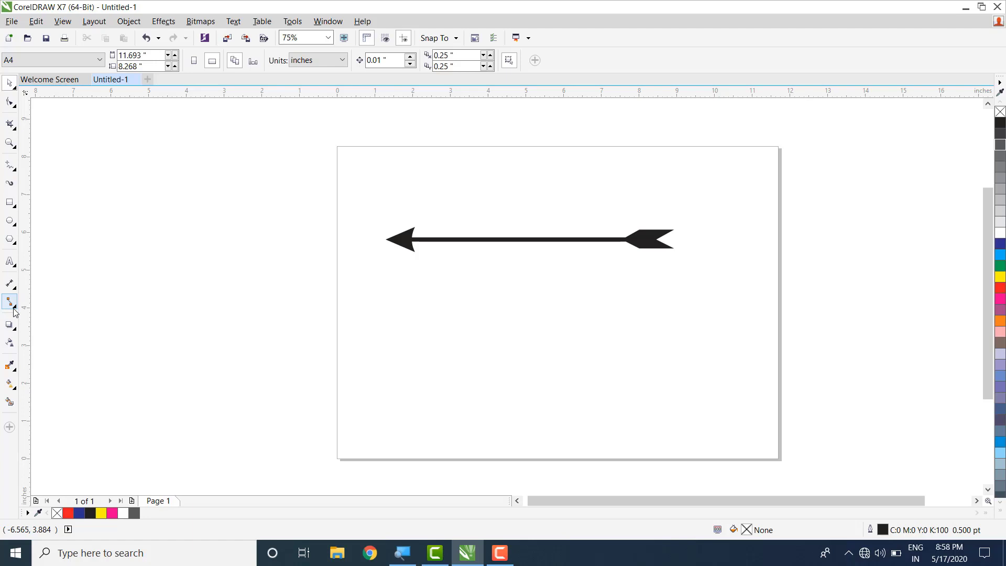
left_click(13, 331)
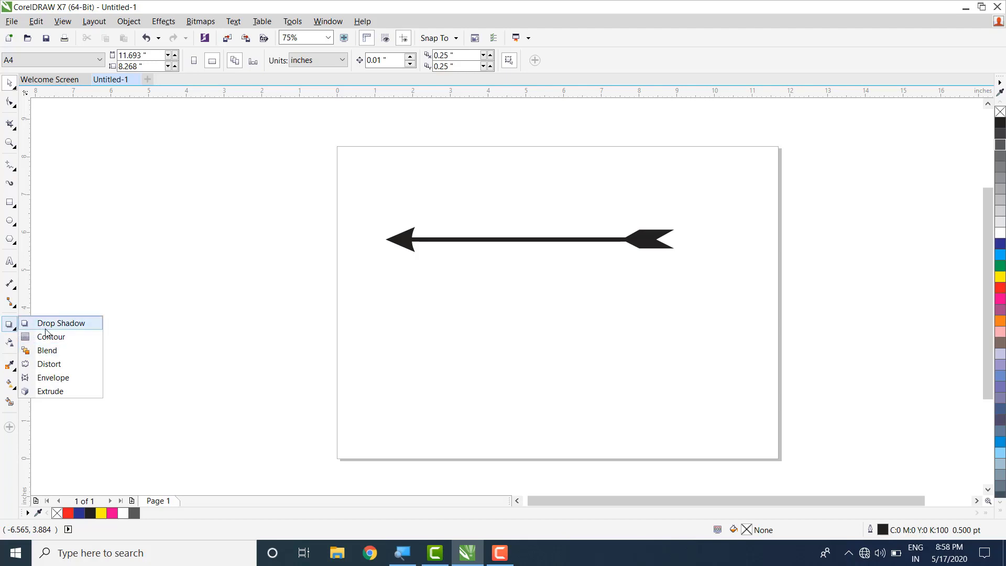
left_click(17, 338)
left_click(15, 330)
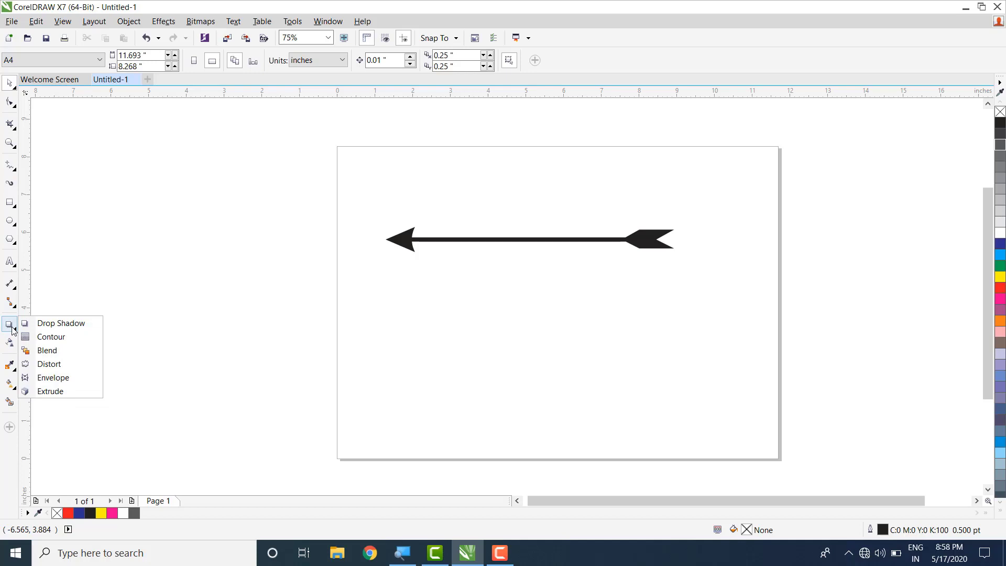
- Delete the arrow connector from the page
left_click(450, 240)
left_click(450, 239)
key("Delete")
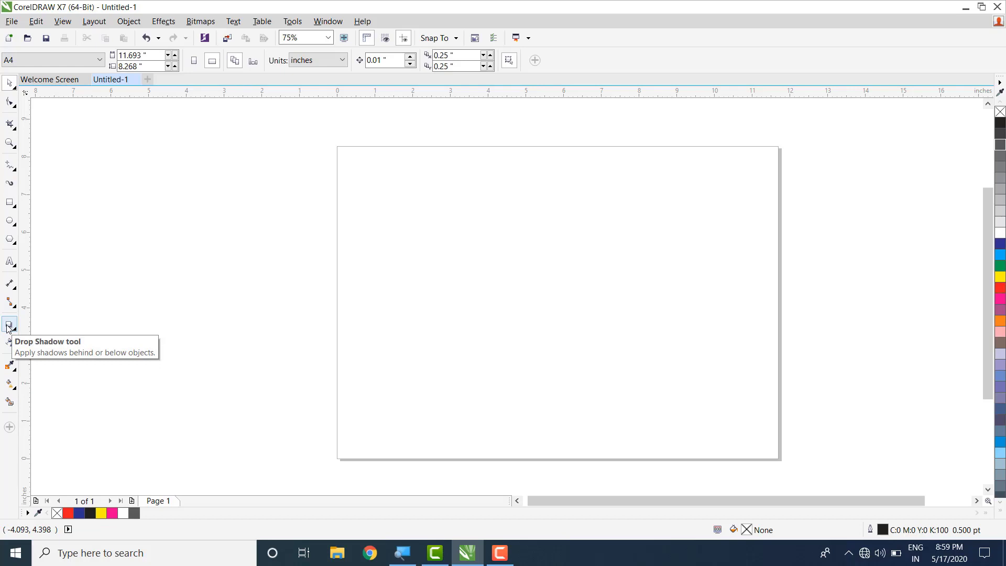
- Draw a rectangle about 2.32 by 2.06 inches in the page's upper area, with a dark blue fill and outline
left_click(12, 204)
left_click_drag(427, 170, 515, 247)
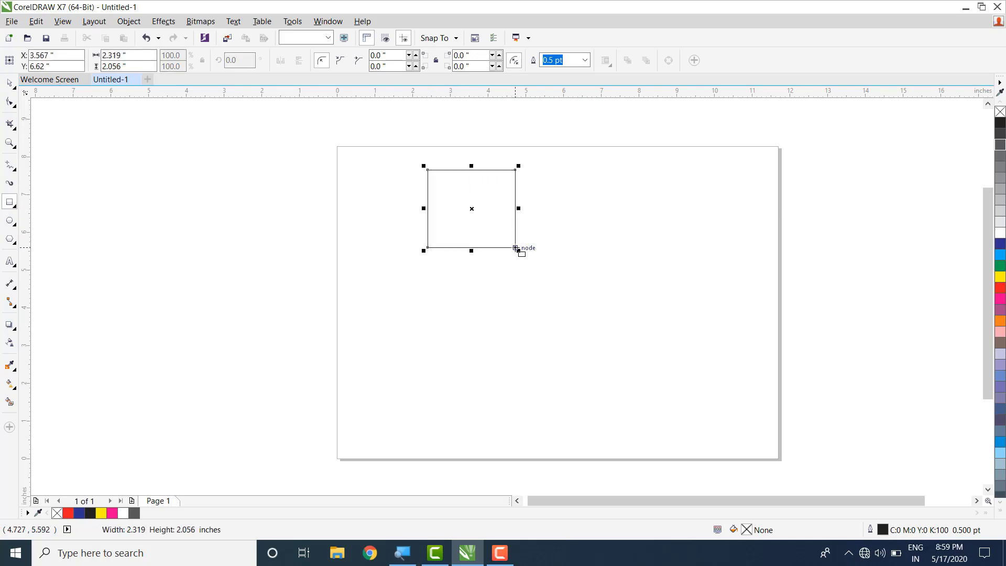
left_click(1001, 245)
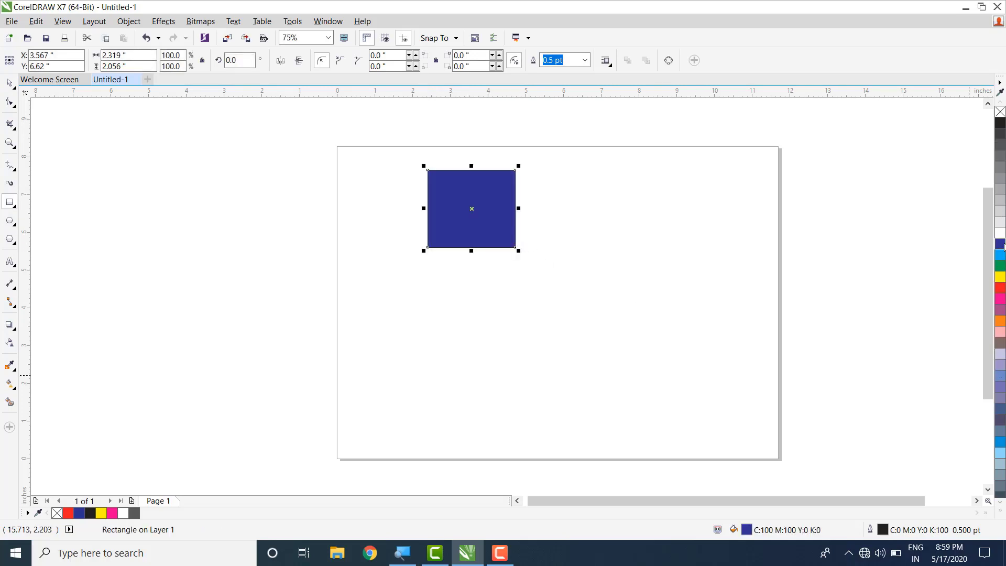
- Add a drop shadow to the blue rectangle, offset about 0.622 inches right and 0.343 inches down, with opacity 62
left_click(9, 326)
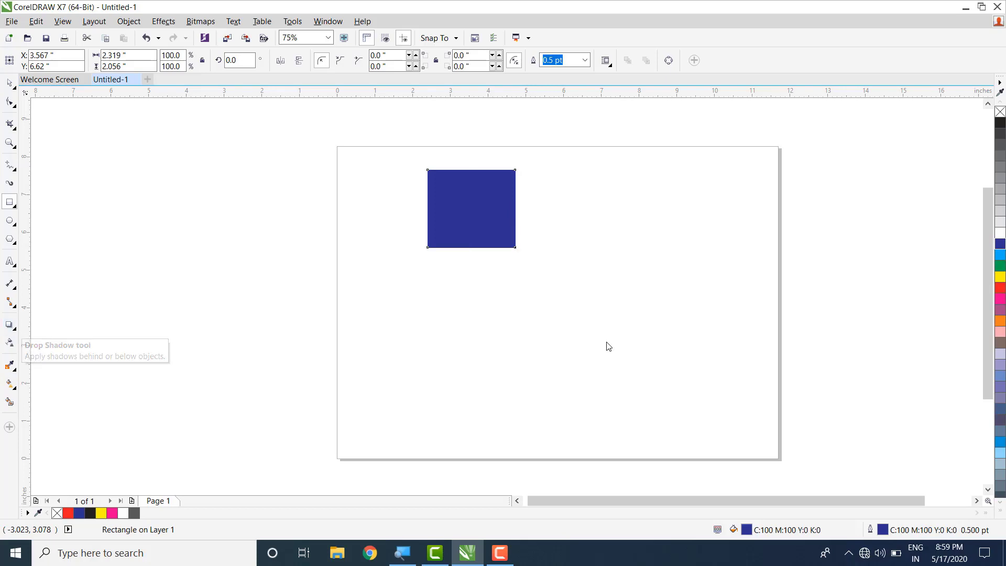
left_click_drag(472, 208, 542, 248)
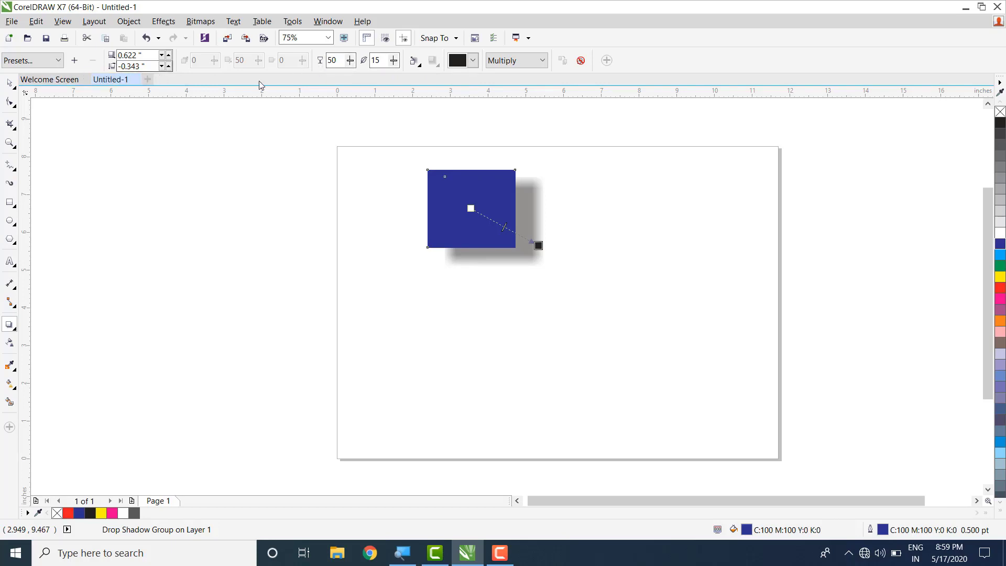
left_click(351, 64)
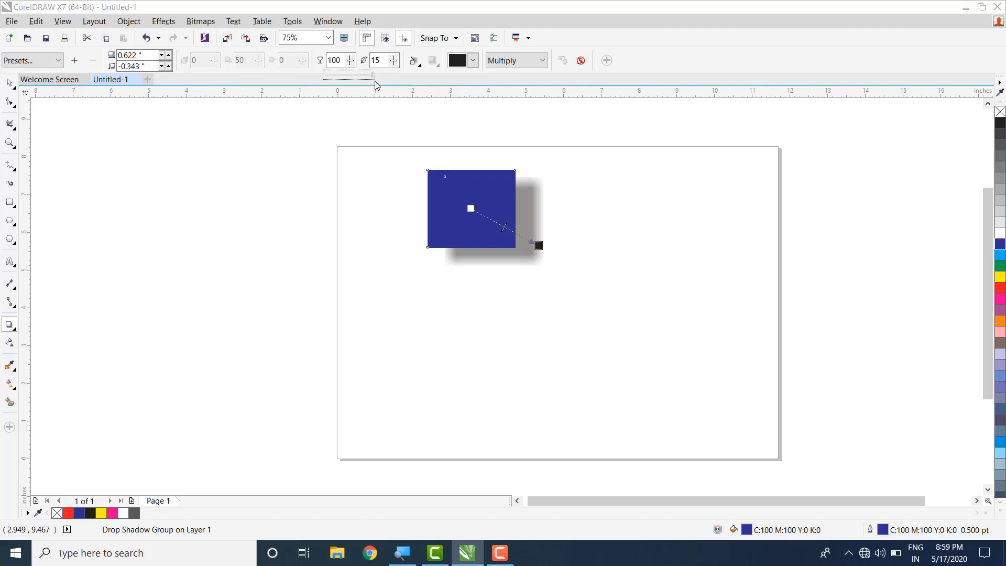
left_click_drag(374, 76, 326, 81)
left_click_drag(359, 87, 357, 85)
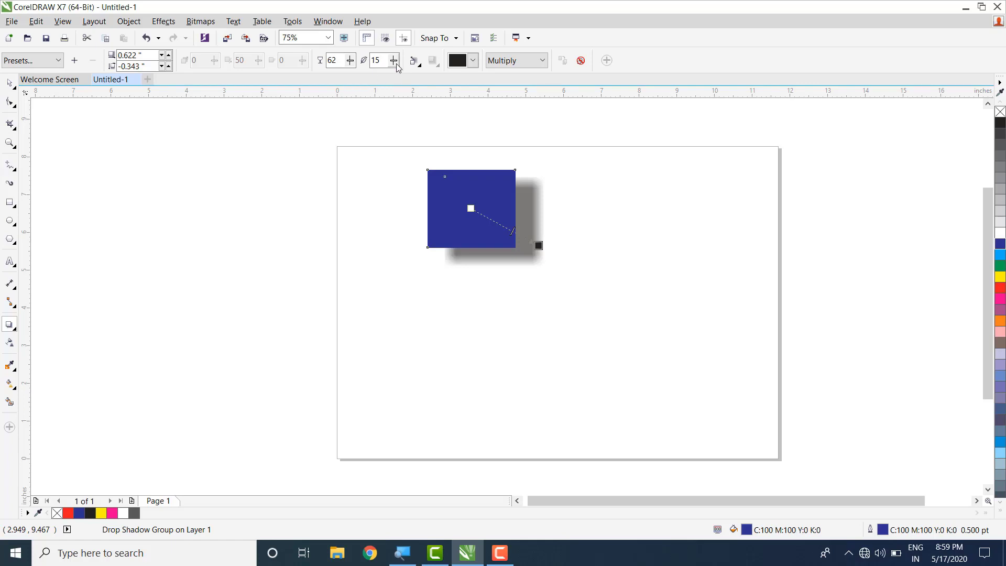
- Try shadow feathering values of 100 and 9, and settle on 34
left_click_drag(396, 63, 412, 81)
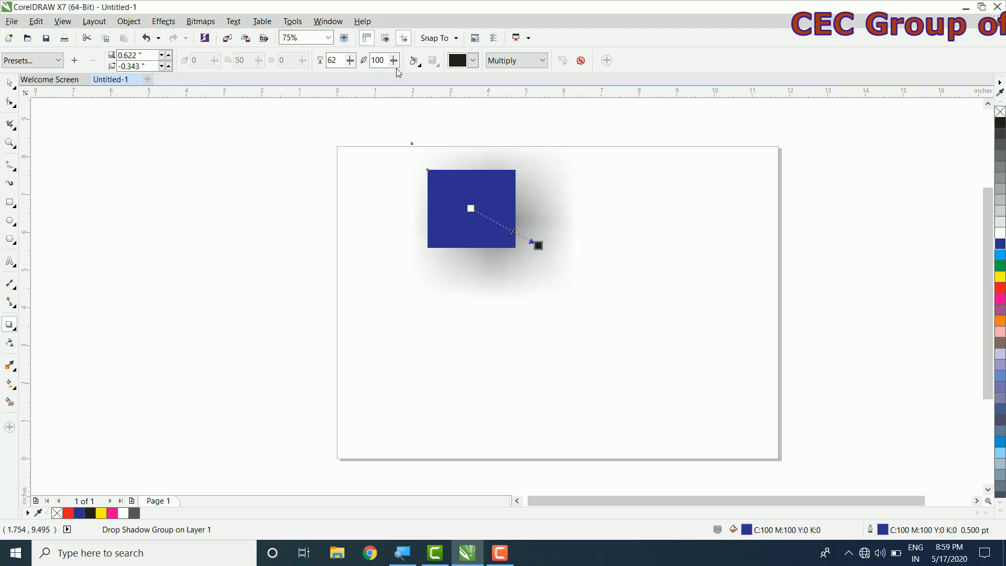
left_click_drag(394, 60, 350, 81)
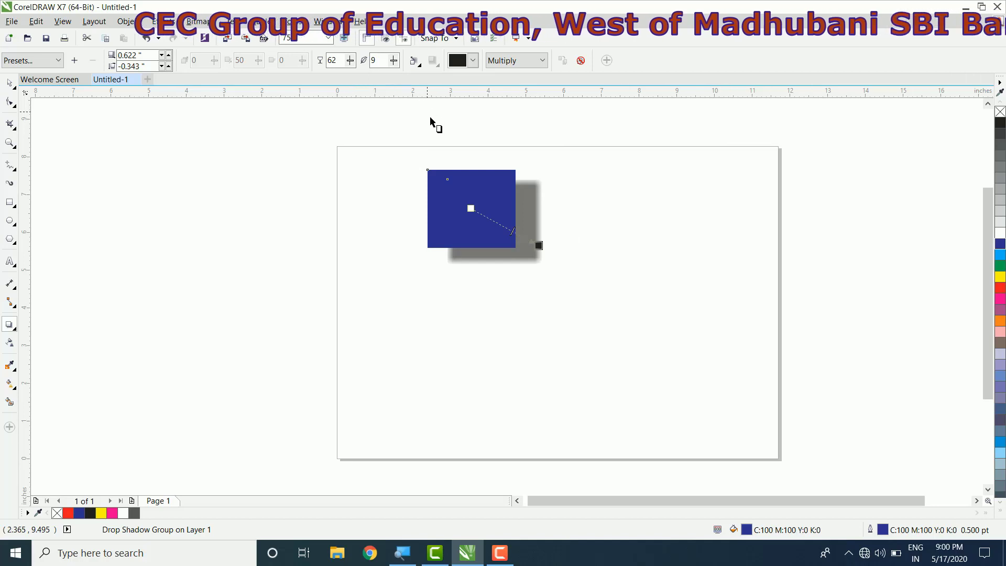
left_click(394, 61)
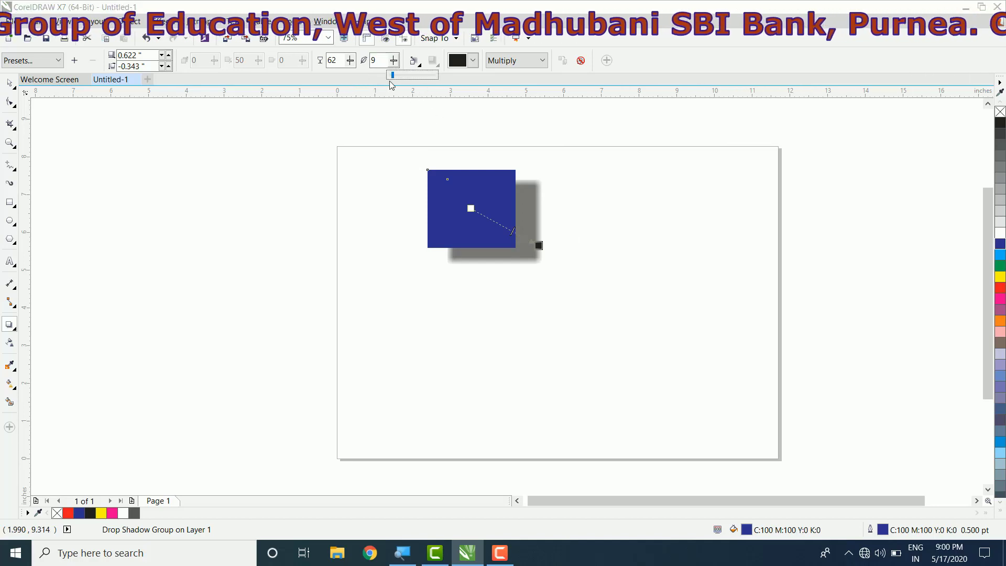
left_click_drag(393, 74, 405, 80)
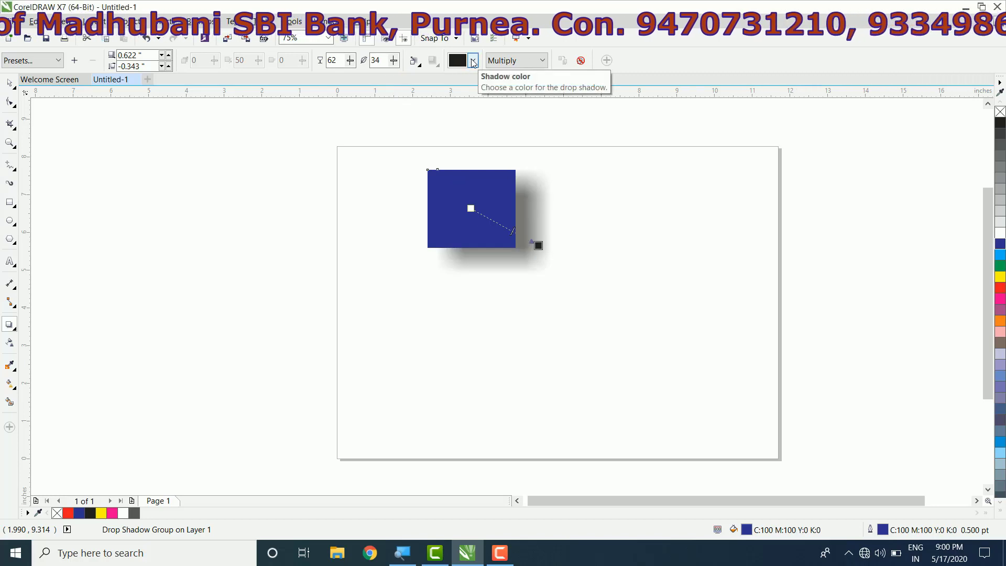
- Colour the rectangle's drop shadow red, and try the Normal merge mode before restoring Multiply
left_click(473, 61)
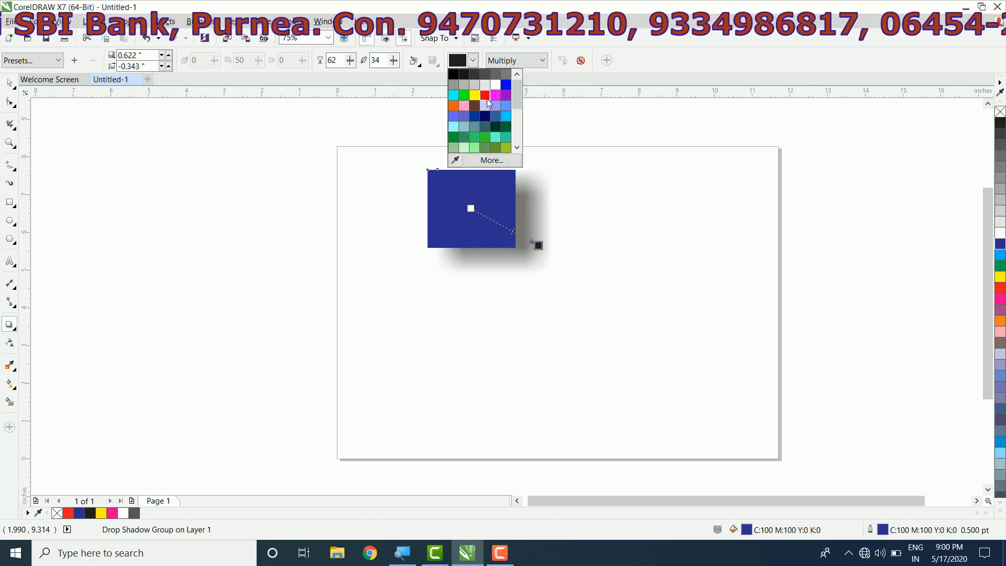
left_click(486, 96)
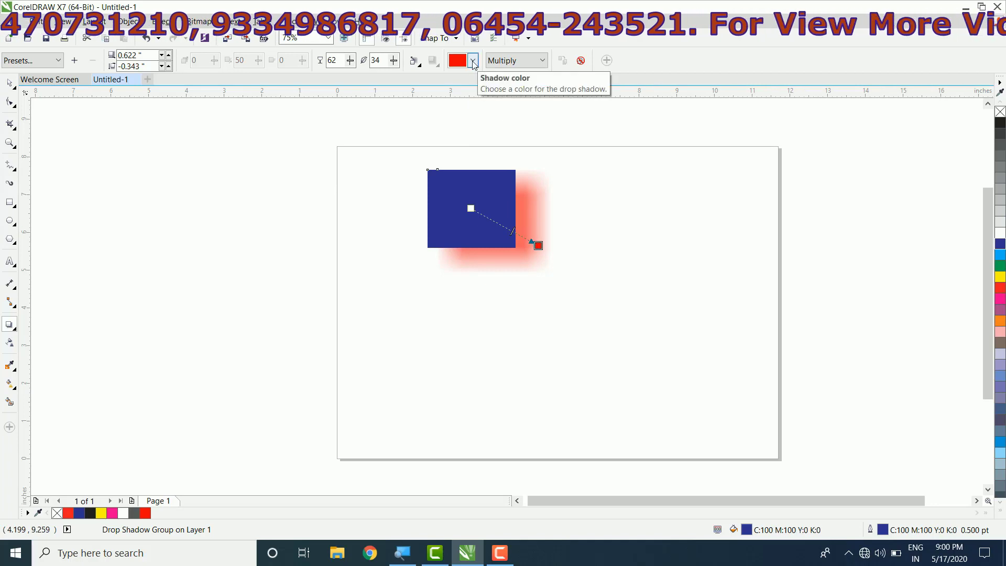
left_click(540, 61)
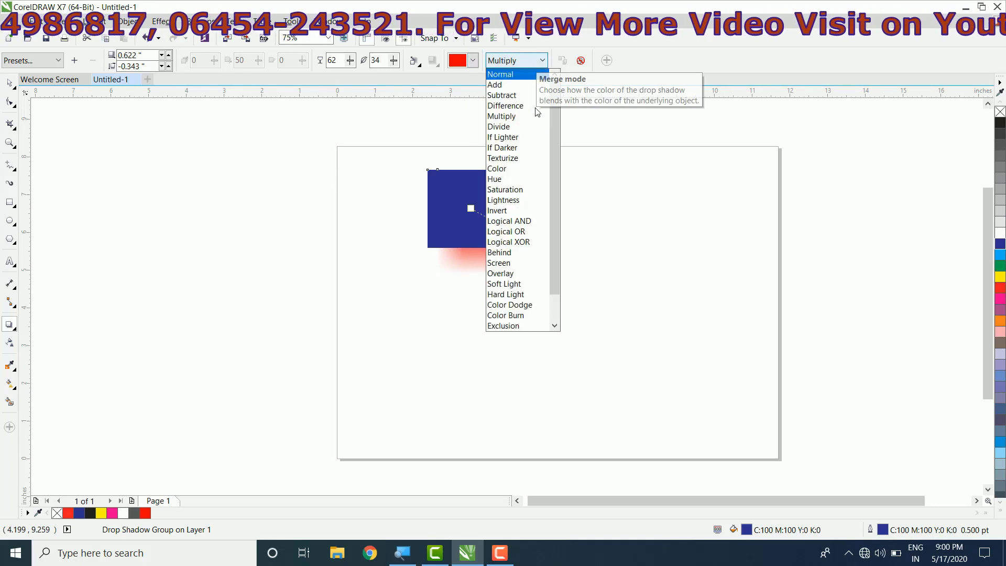
left_click(517, 75)
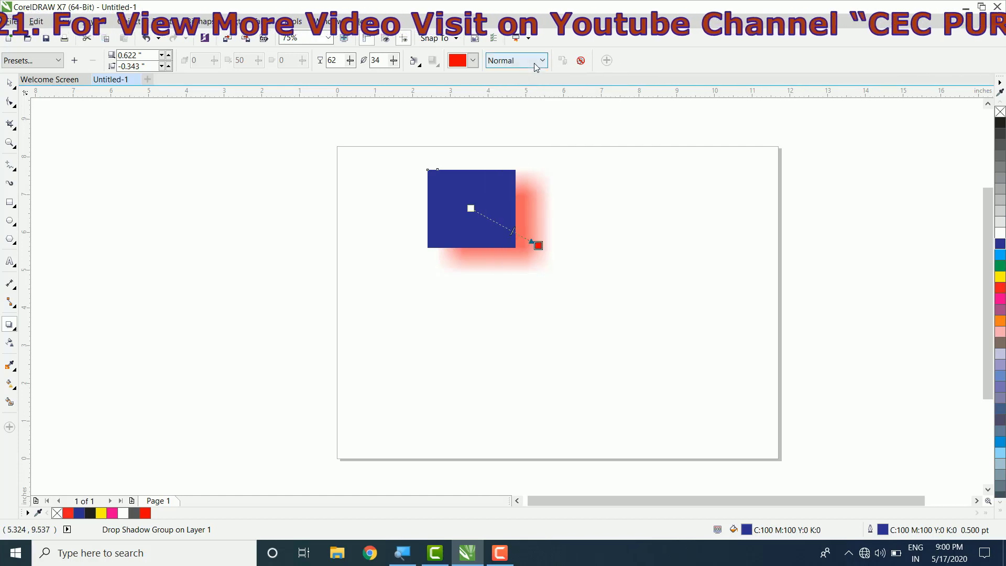
left_click(532, 61)
left_click(524, 116)
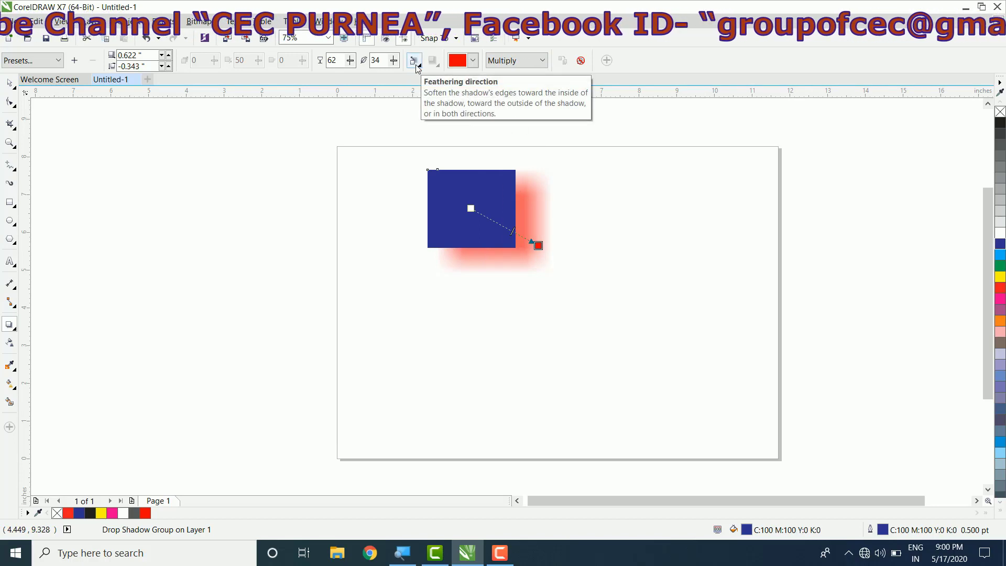
- Try the Middle and Outside feathering directions on the red shadow, and set the direction back to Average
left_click(417, 66)
left_click(414, 62)
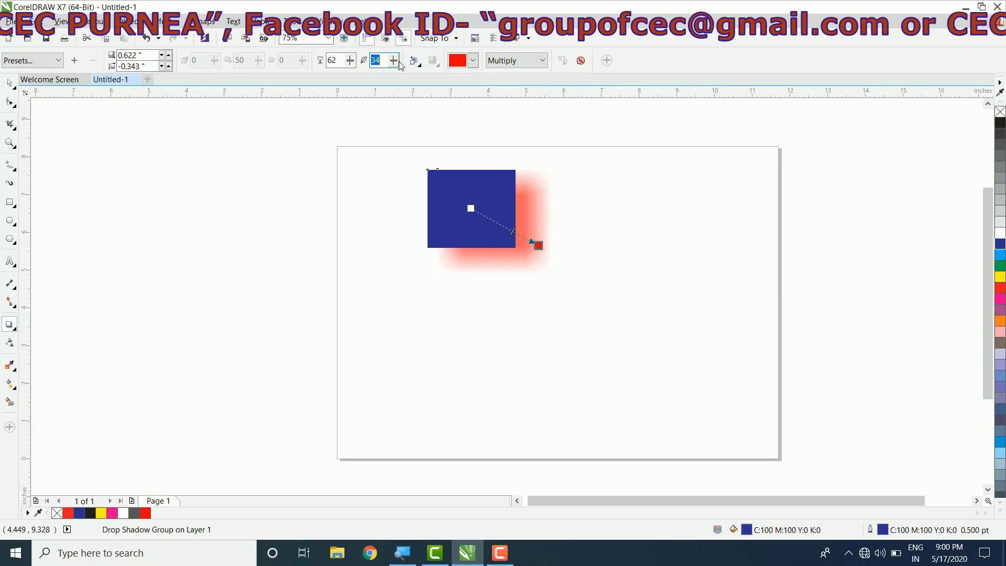
left_click(414, 63)
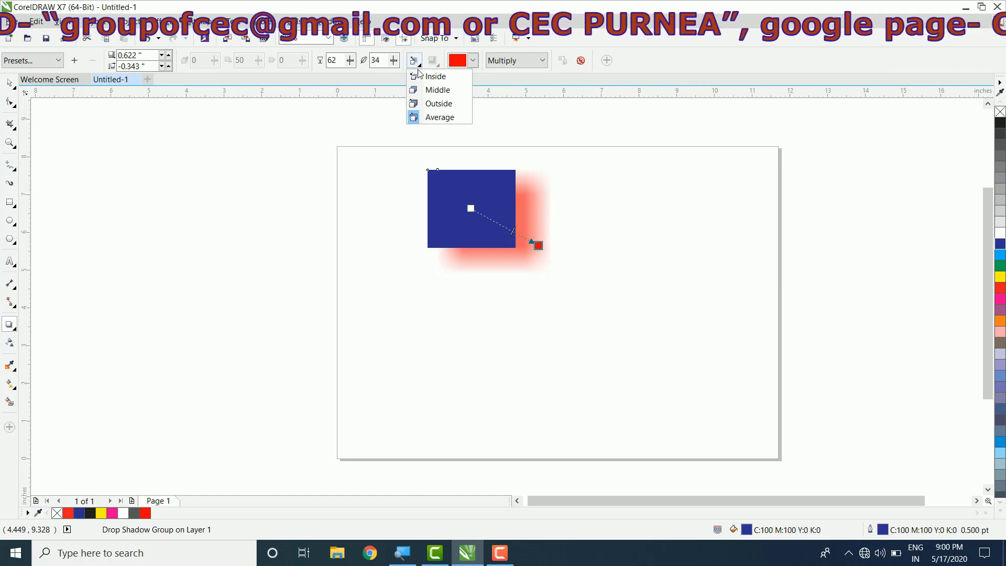
left_click(447, 91)
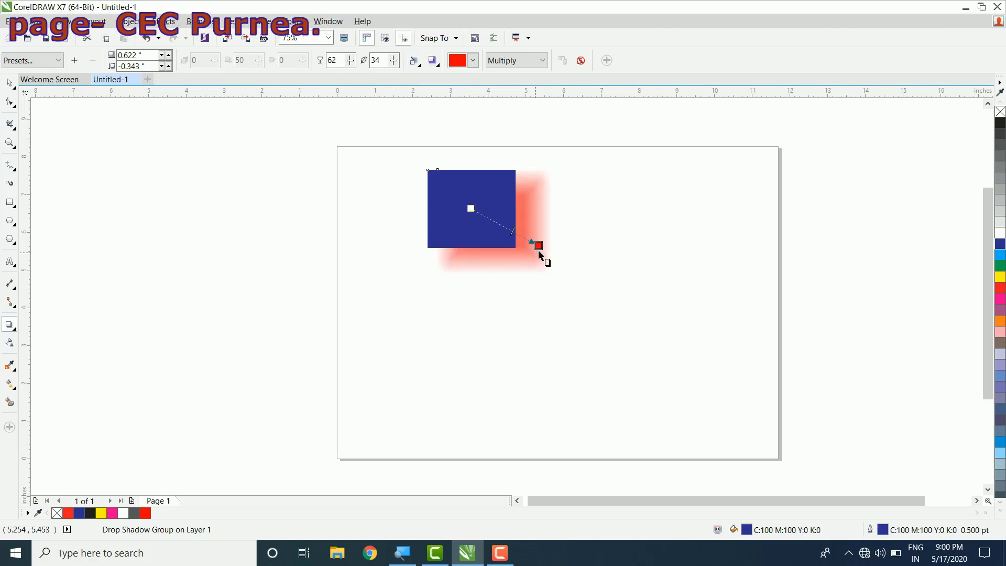
left_click(420, 67)
left_click(430, 103)
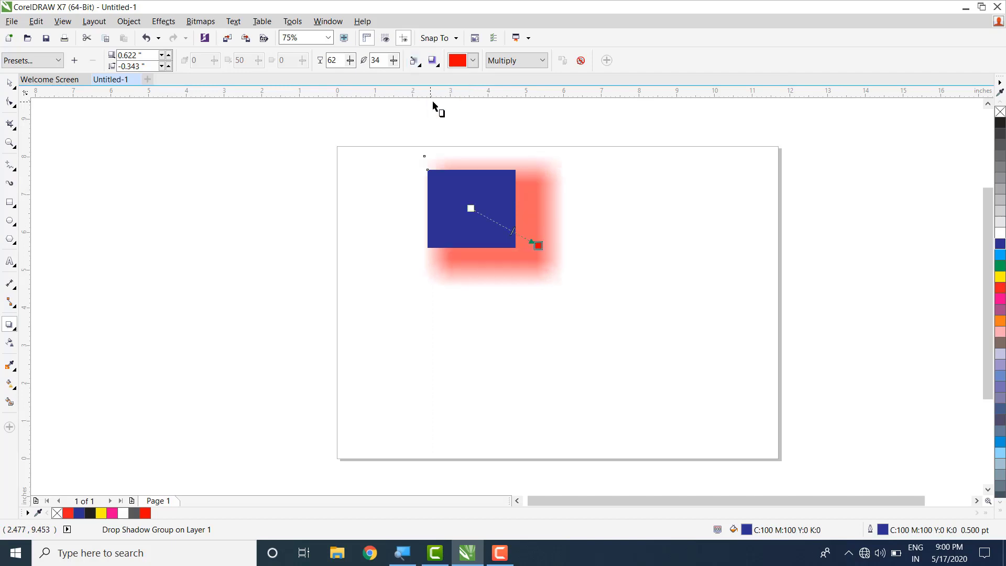
left_click(415, 62)
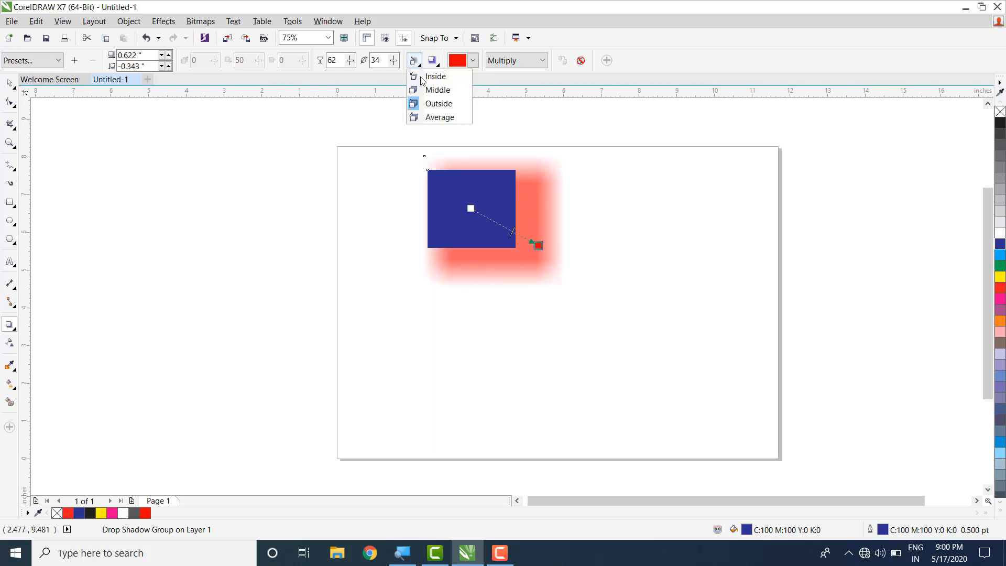
left_click(439, 118)
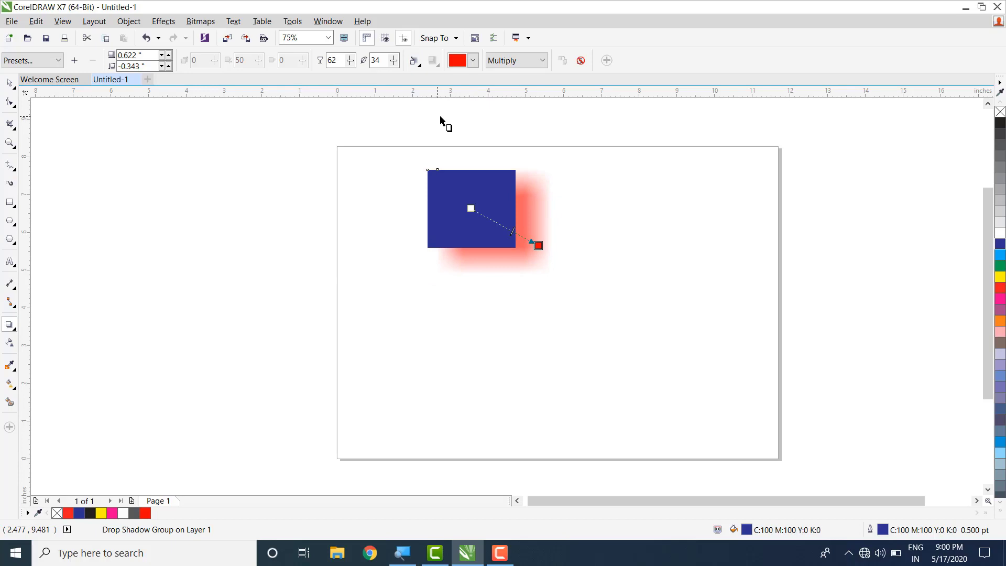
- Set the red shadow's feathering to Inside with Squared edges, and offset it about 1.858 inches right and 0.265 inches down
left_click(415, 62)
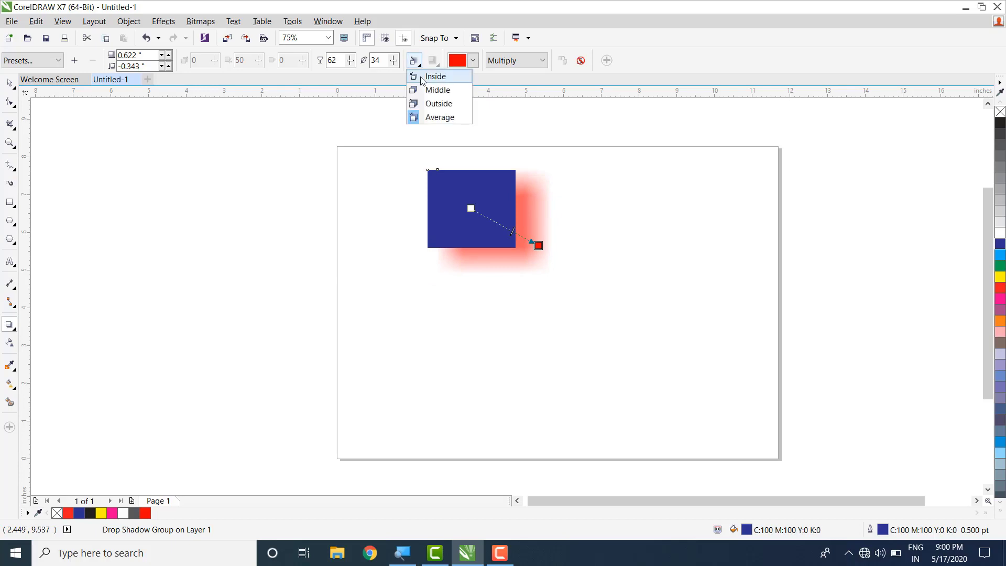
left_click(420, 77)
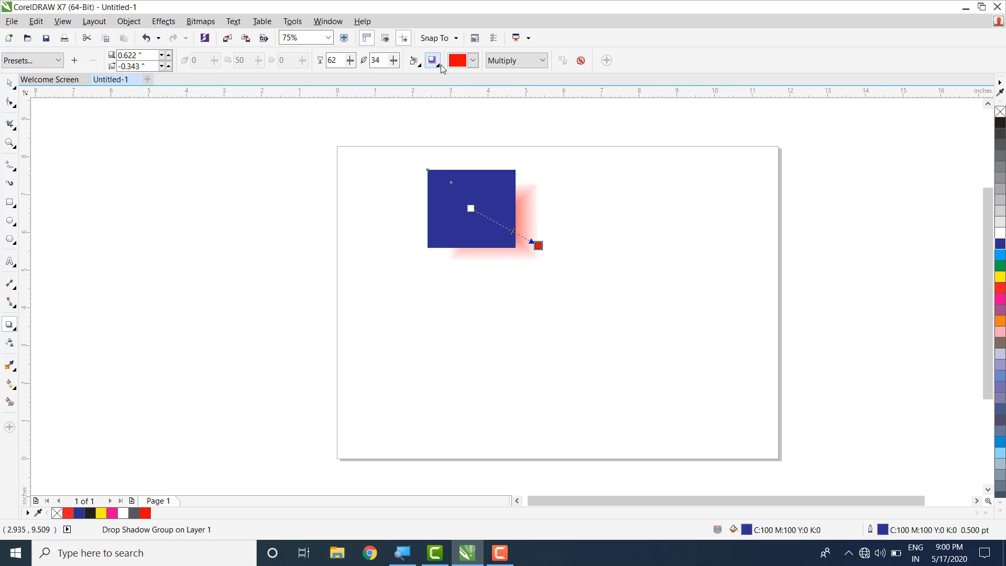
left_click(440, 66)
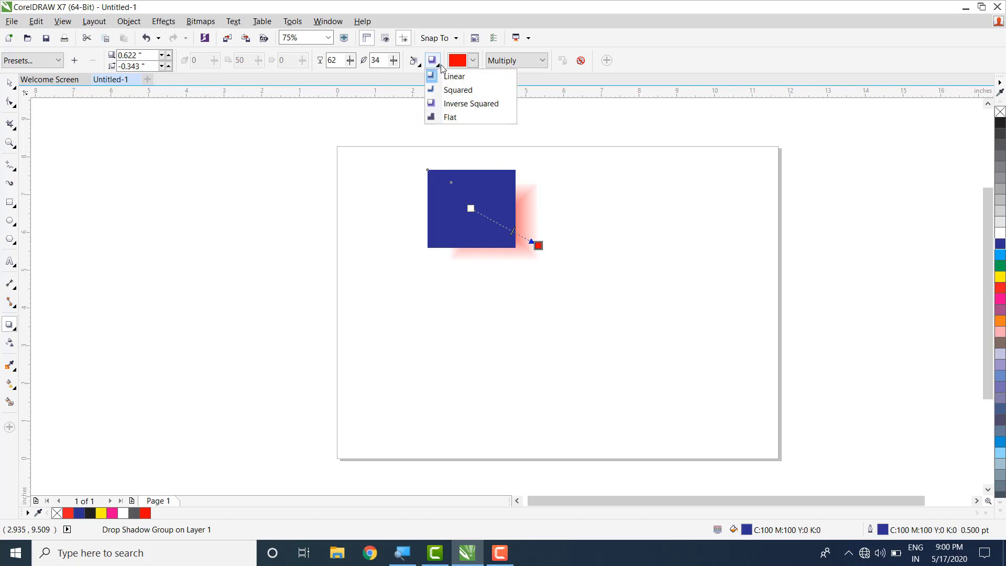
left_click(458, 90)
left_click_drag(538, 245, 585, 225)
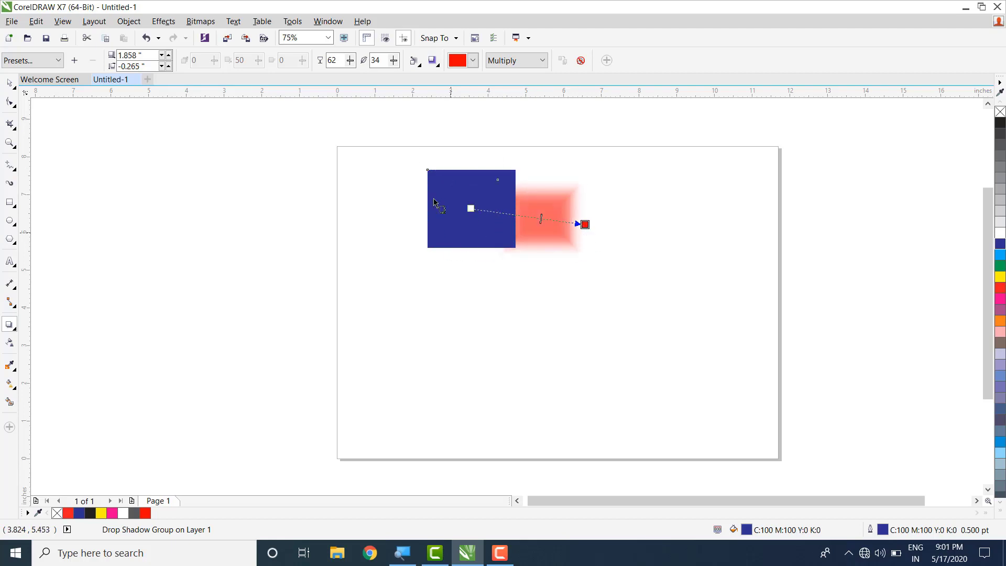
- Restore the red shadow's feathering to Linear edges and the Average direction
left_click(433, 61)
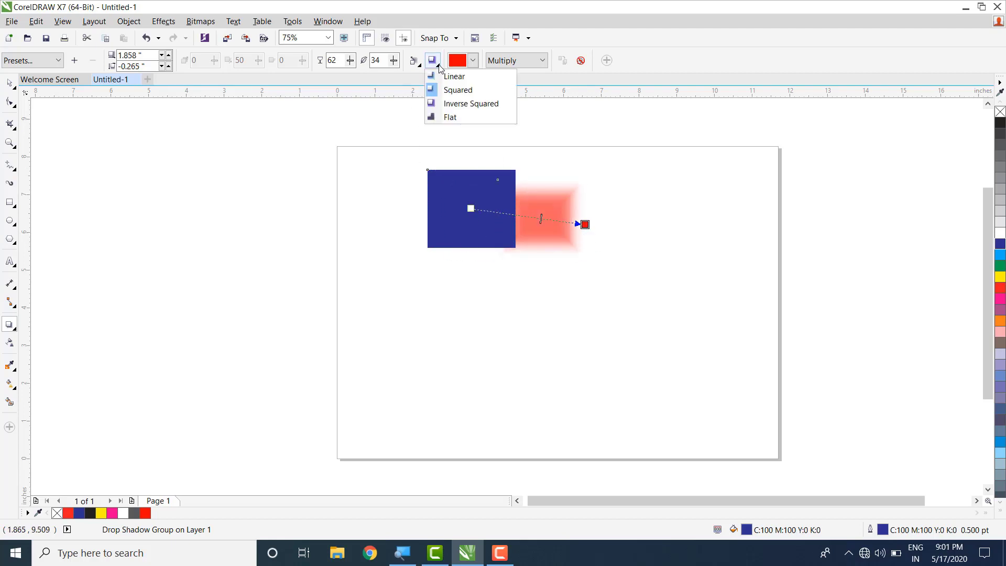
left_click(444, 78)
left_click(414, 60)
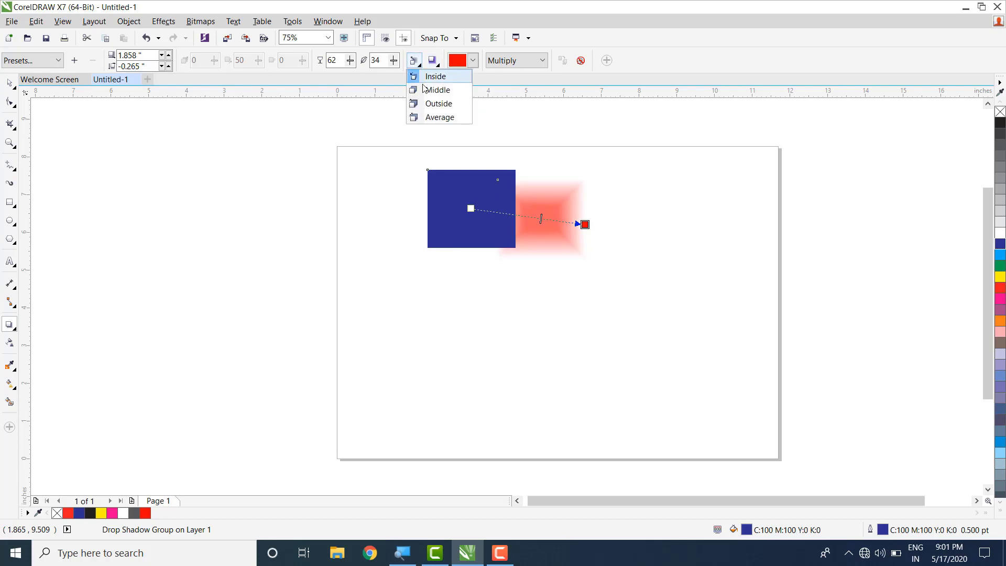
left_click(437, 117)
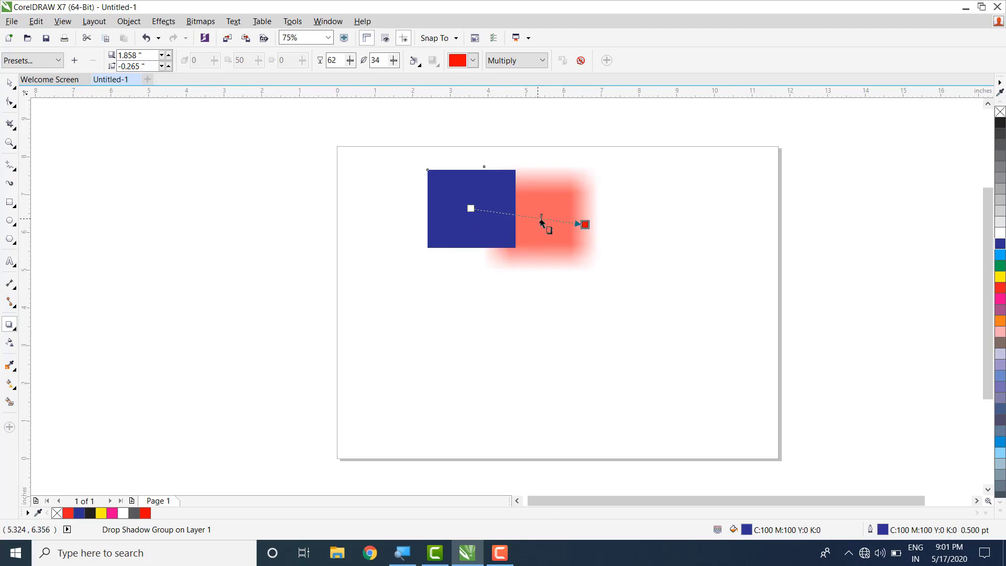
- Try shadow opacities of about 85, 32 and 71 with the on-object slider, and settle on 53
scroll(542, 220, "up", 1)
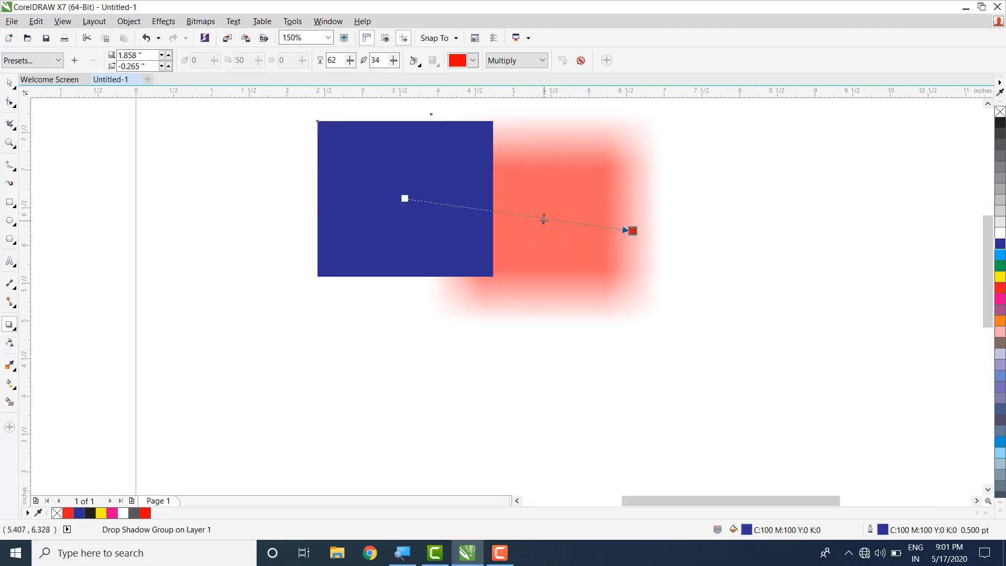
left_click_drag(557, 220, 596, 228)
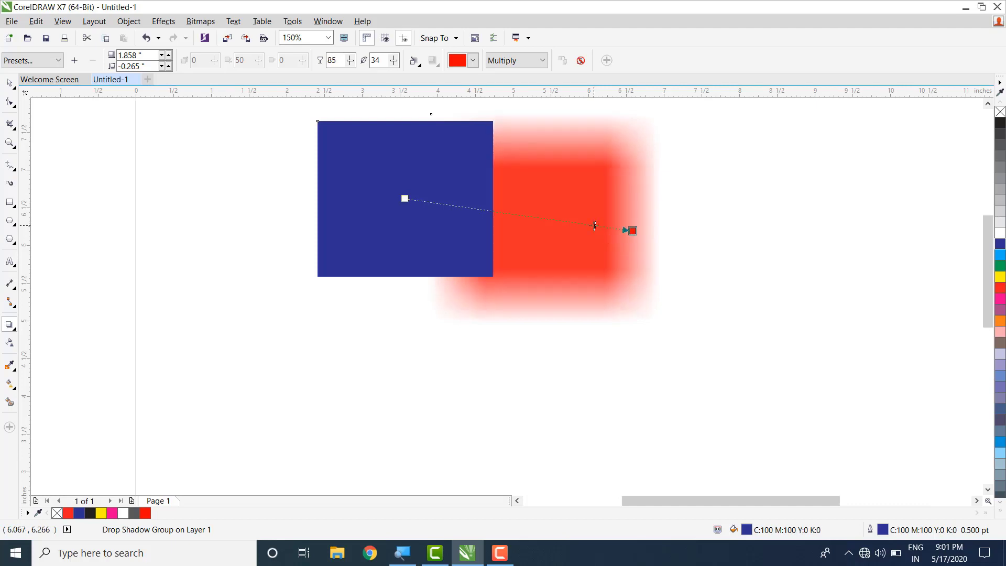
left_click_drag(594, 226, 544, 220)
left_click_drag(476, 209, 476, 208)
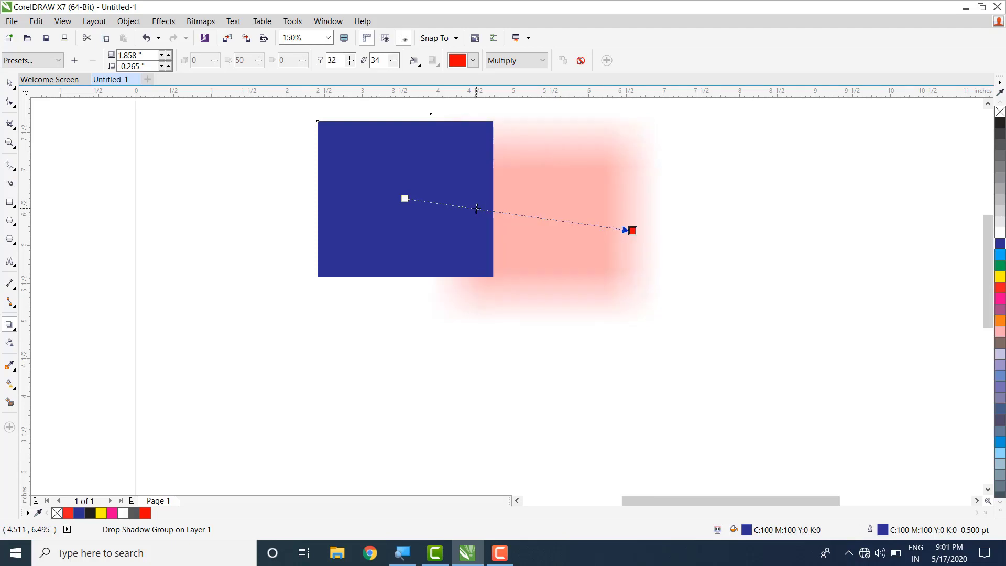
left_click_drag(528, 216, 565, 221)
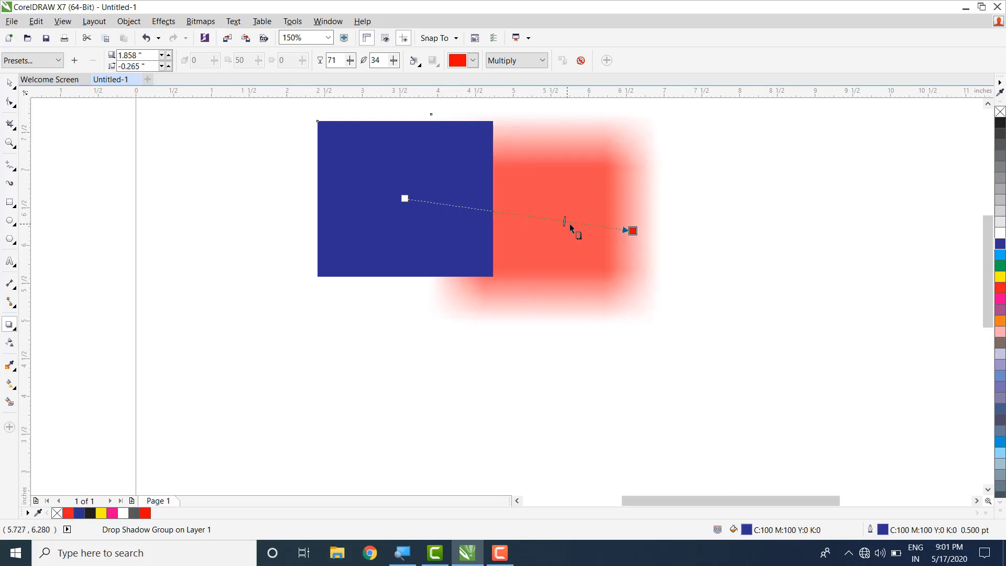
left_click_drag(526, 215, 526, 216)
- Move the red shadow closer, offset about 0.233 inches right and 0.2 inches down, and raise its opacity to 86
left_click_drag(632, 231, 510, 289)
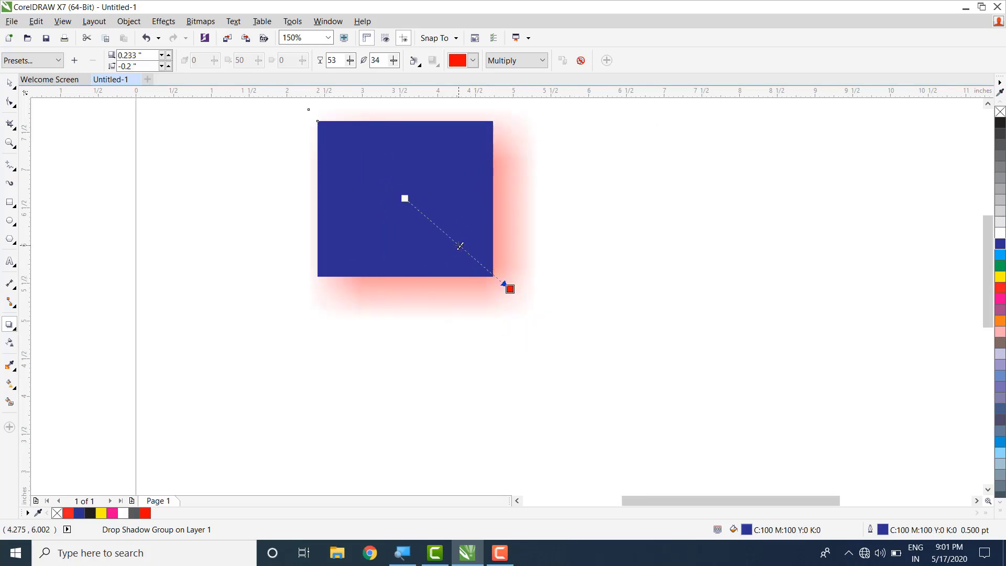
left_click_drag(461, 246, 489, 270)
left_click_drag(490, 271, 493, 274)
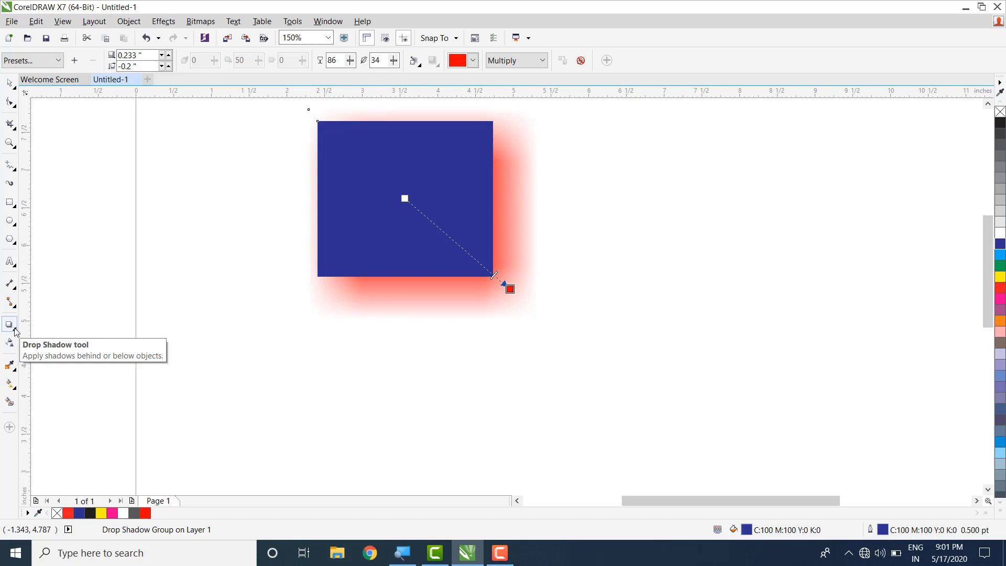
- Try the Flat Top Right, Flat Bottom Right and Flat Bottom Left shadow presets on the blue rectangle
left_click(48, 61)
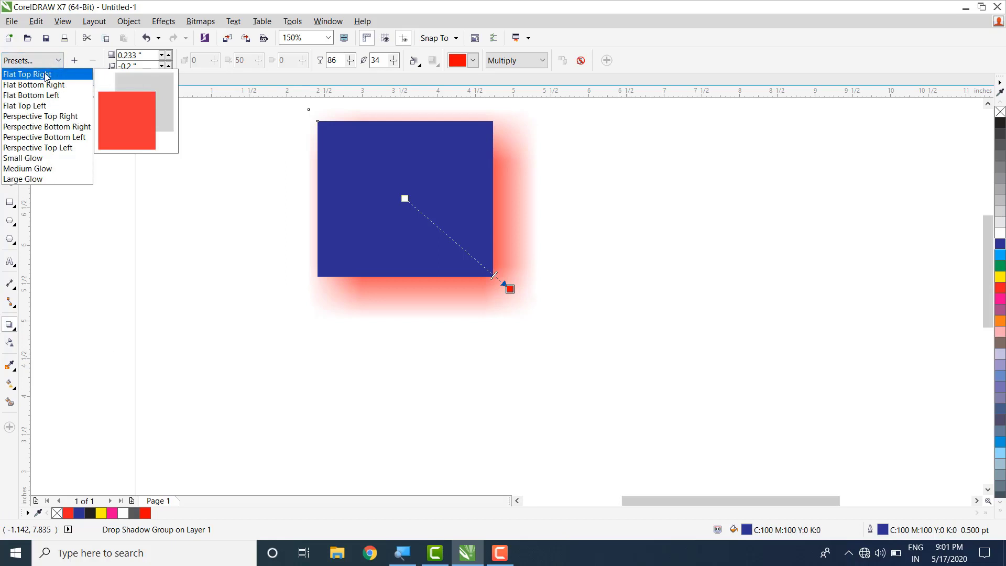
left_click(43, 74)
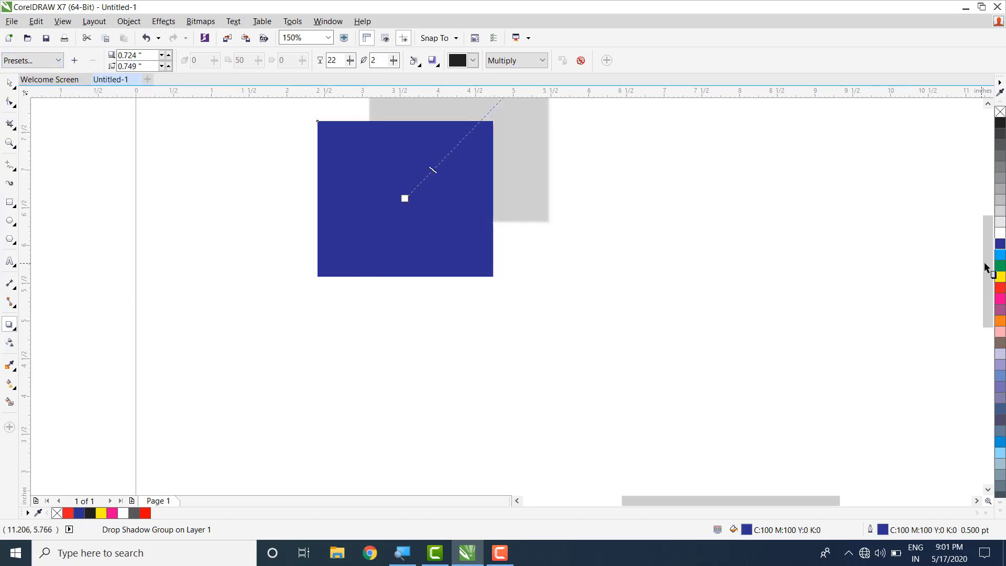
scroll(987, 270, "up", 3)
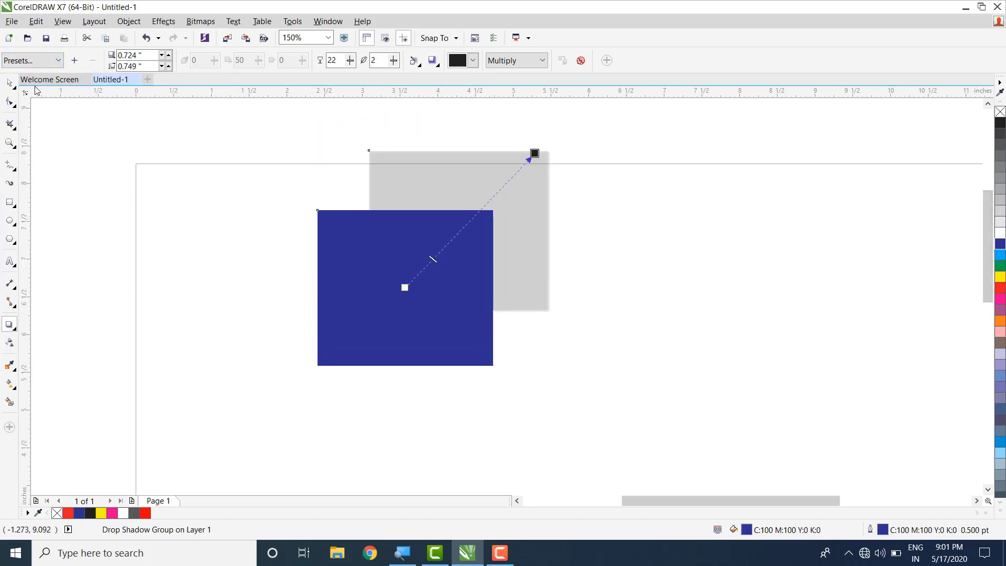
left_click(47, 59)
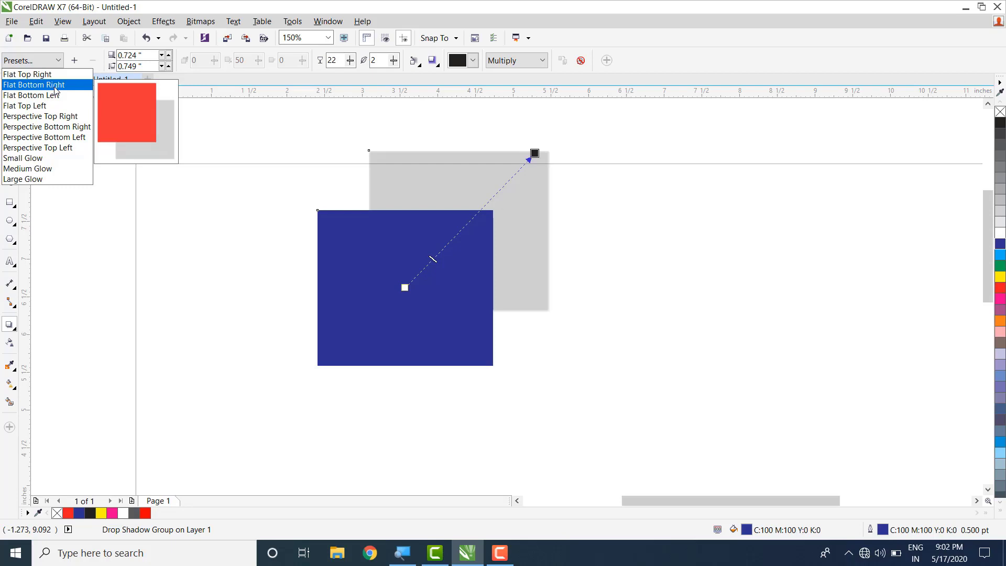
left_click(56, 86)
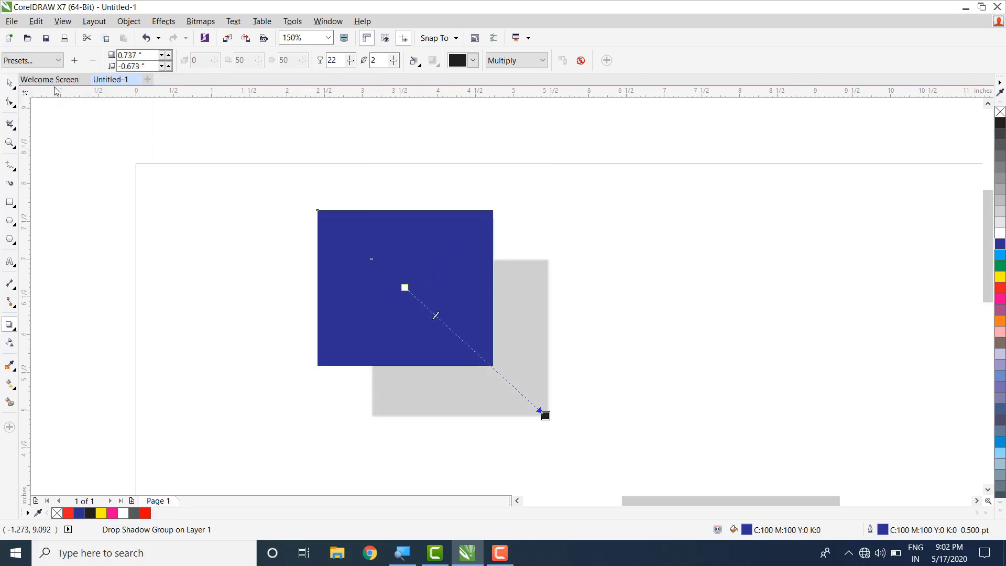
left_click(55, 60)
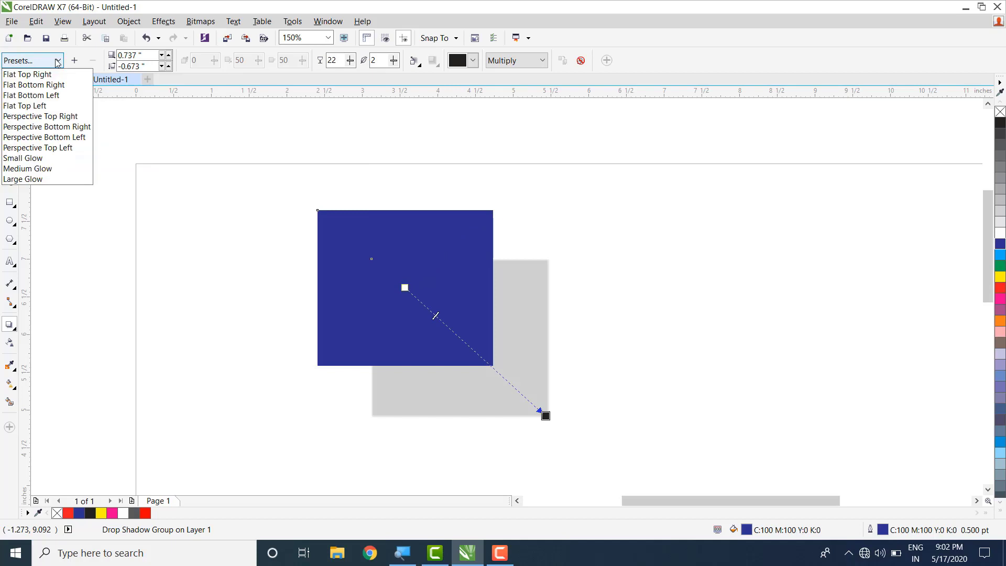
left_click(69, 98)
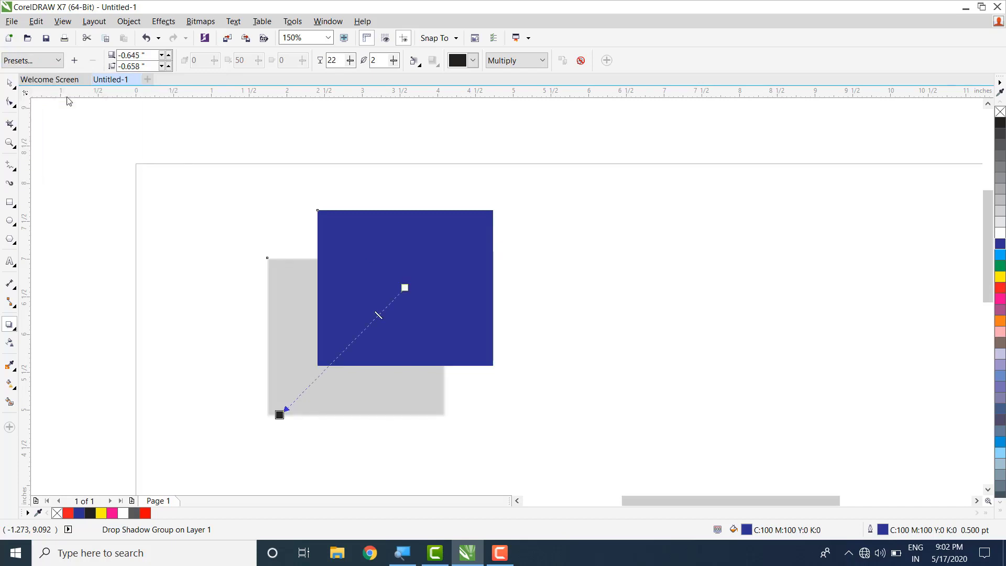
- Apply the Perspective Top Right shadow preset to the blue rectangle, followed by Large Glow
left_click(50, 60)
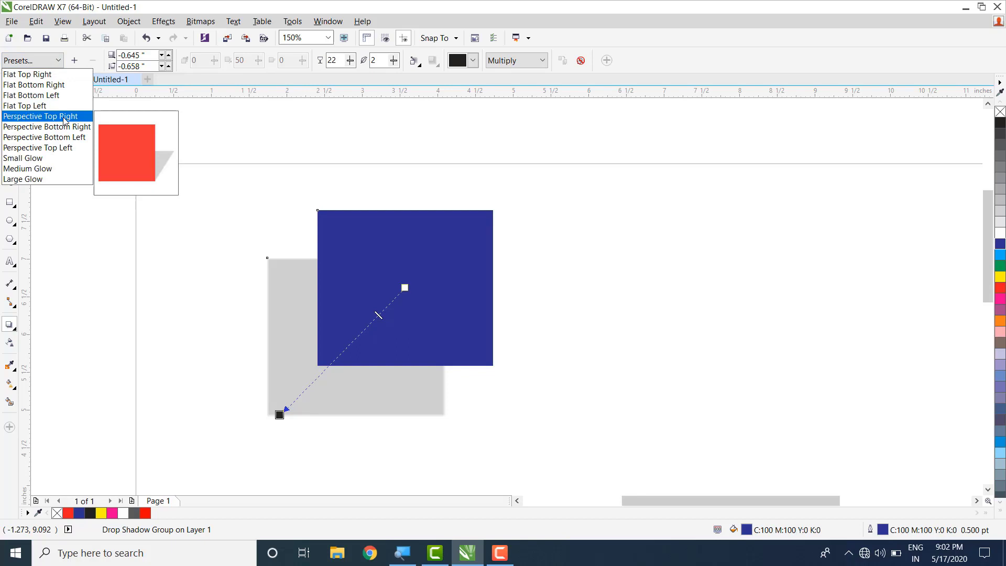
left_click(64, 116)
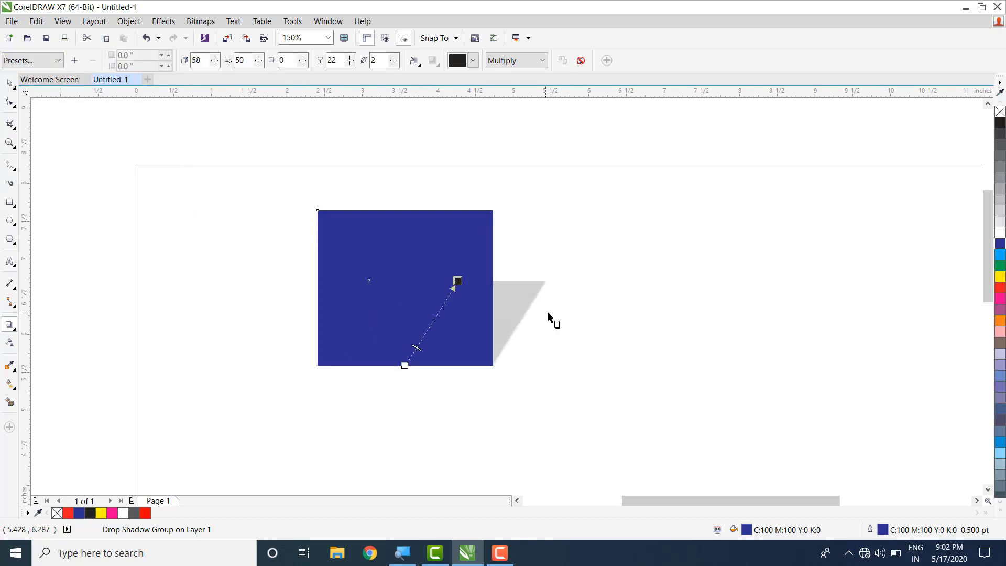
left_click(50, 61)
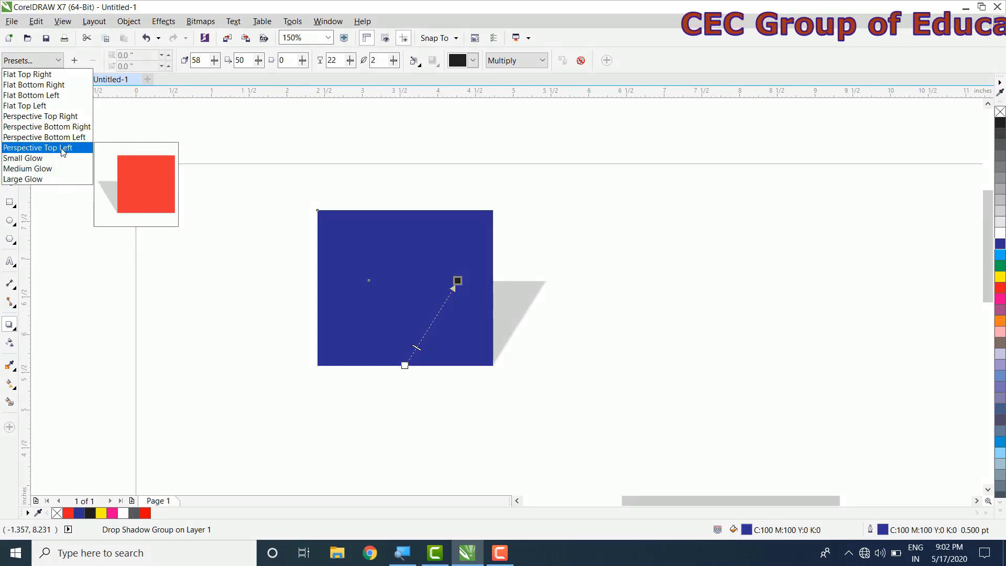
left_click(63, 179)
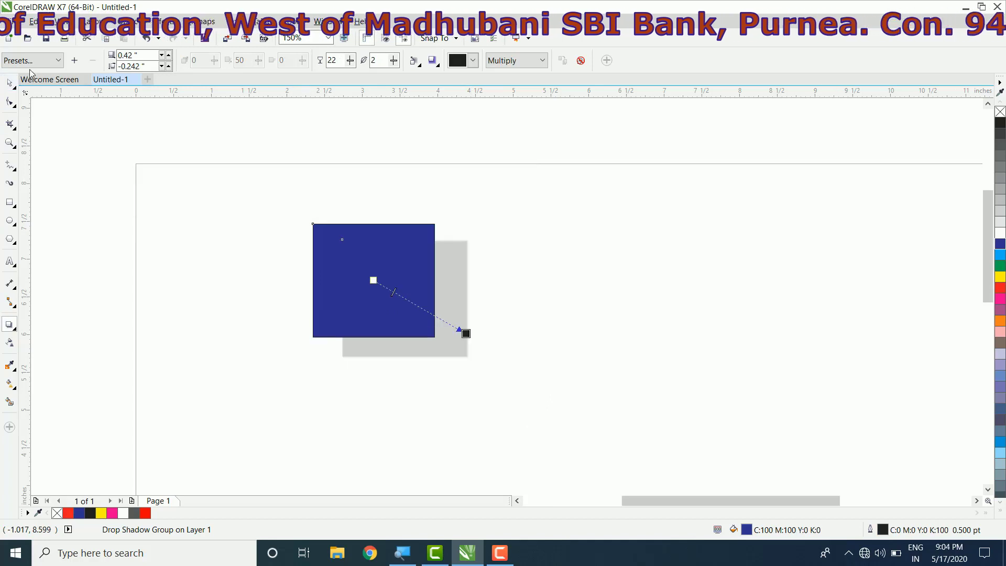
- Select the blue rectangle together with its flat grey drop shadow using the Pick tool
left_click(32, 61)
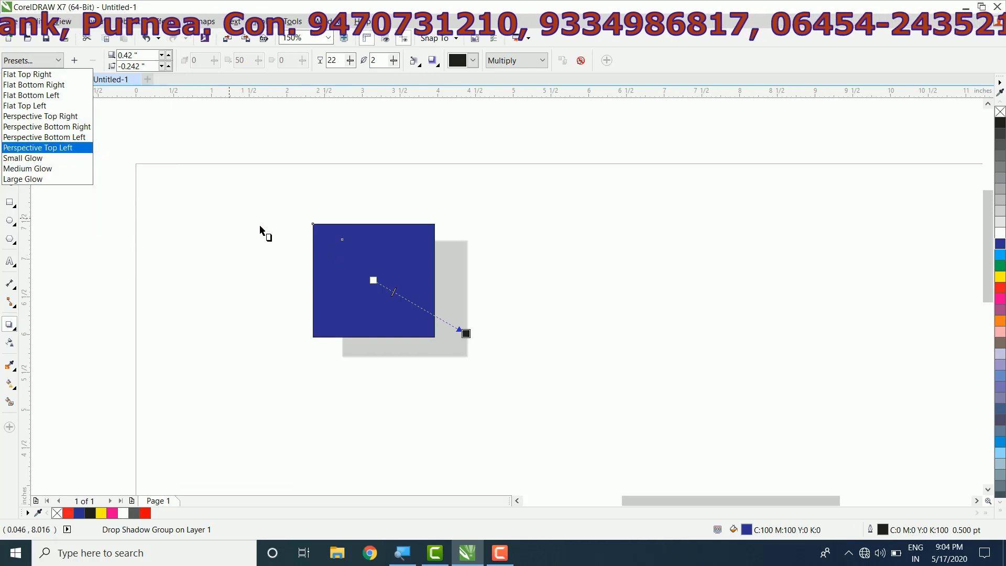
left_click(375, 249)
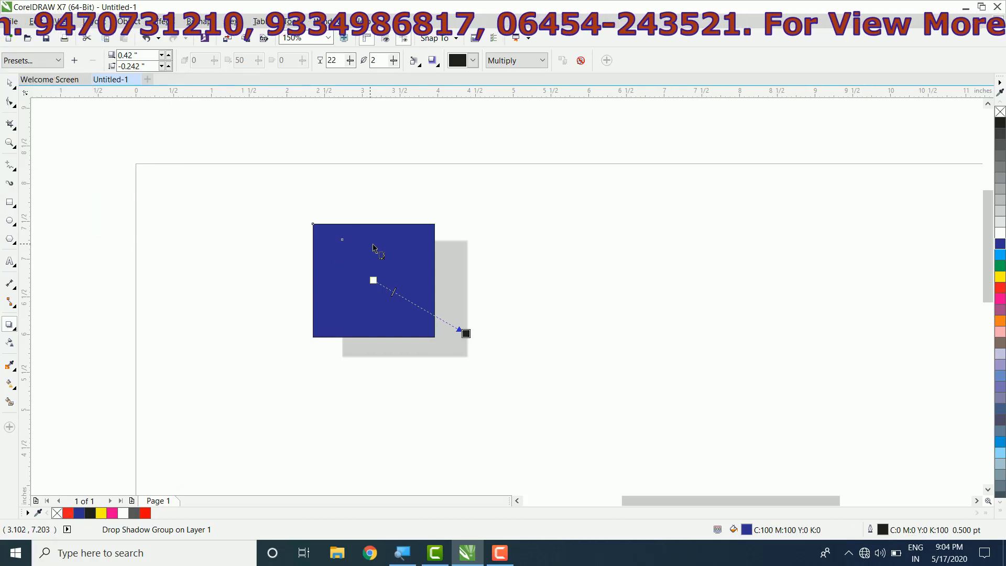
left_click(10, 83)
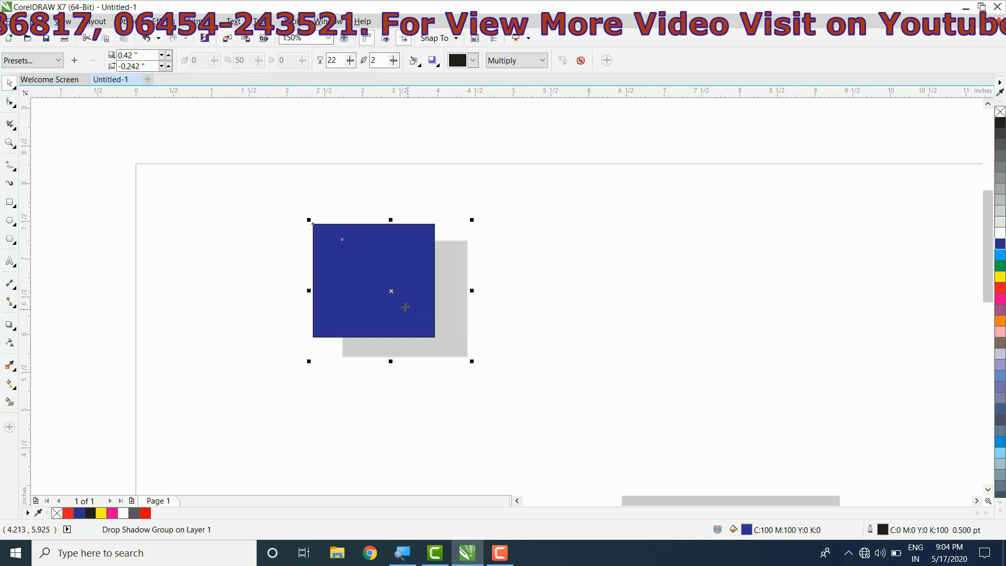